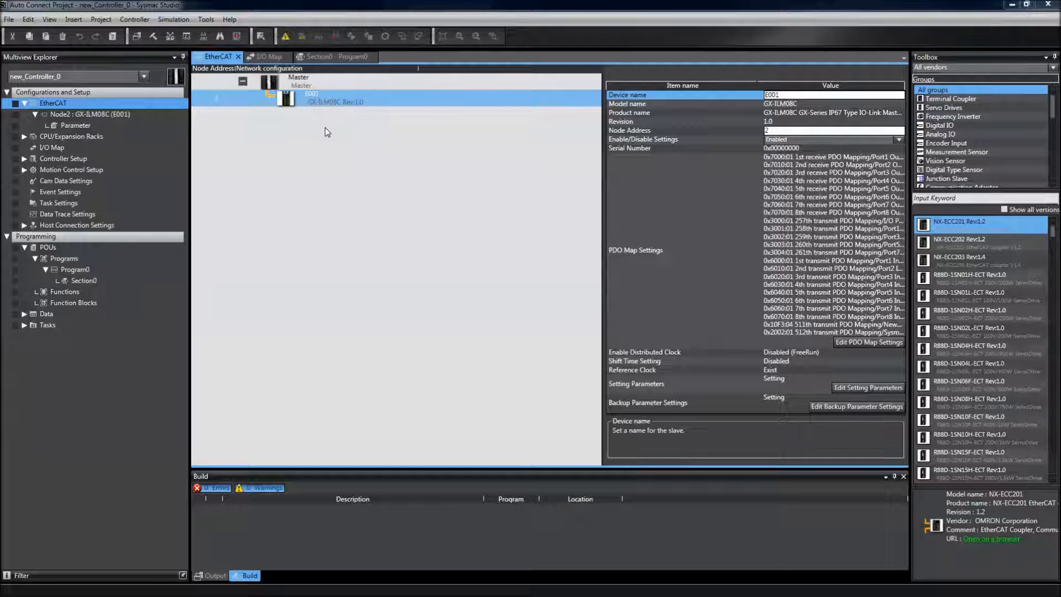
# Step: Check the EtherCAT I/O map, then show the Section0 ladder rung of Program0
pyautogui.doubleClick(54, 148)
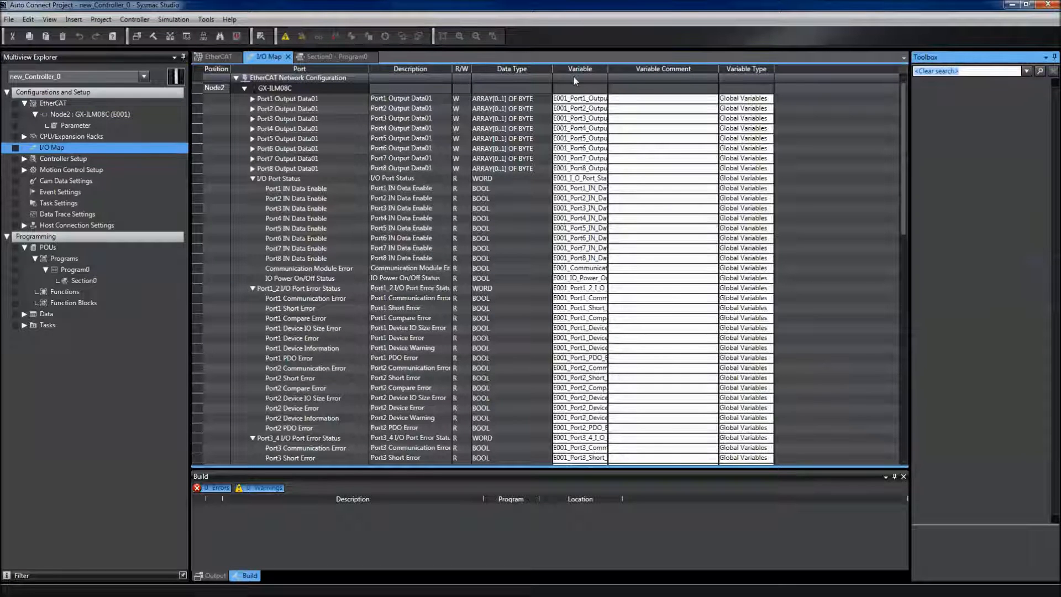
pyautogui.rightClick(573, 76)
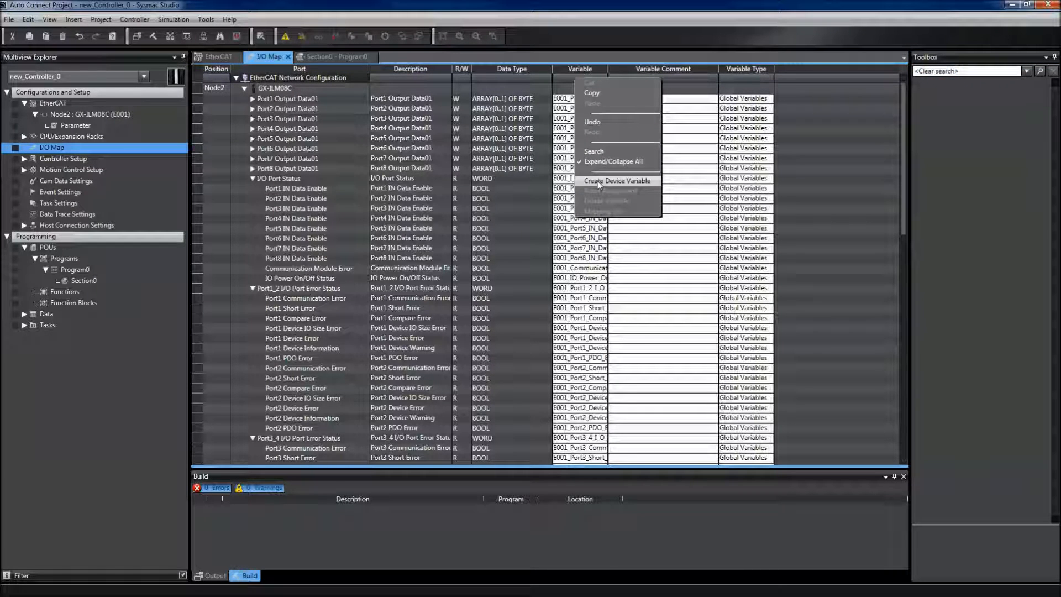
pyautogui.click(91, 280)
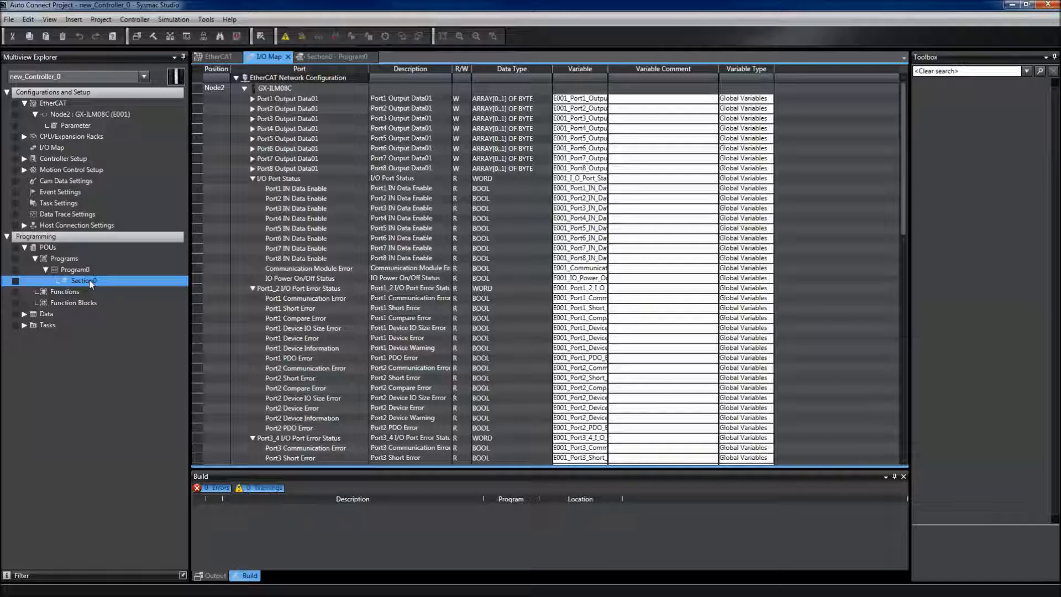
pyautogui.doubleClick(92, 283)
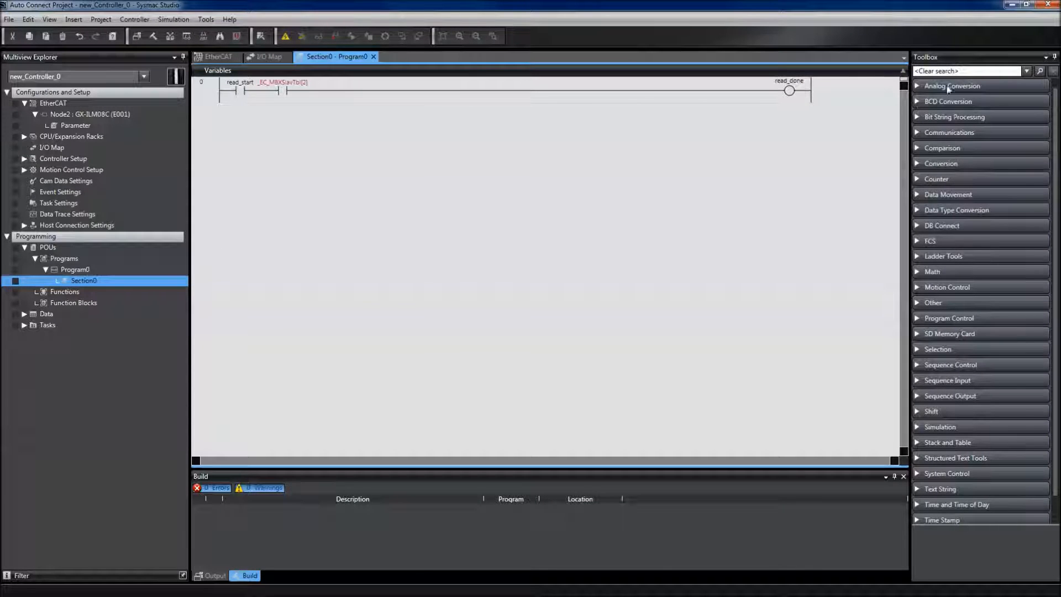
# Step: Search the Toolbox for IOL and drop IOL_ReadObj onto rung 0, then bring the sensor's IO-Link index list into view
pyautogui.click(956, 71)
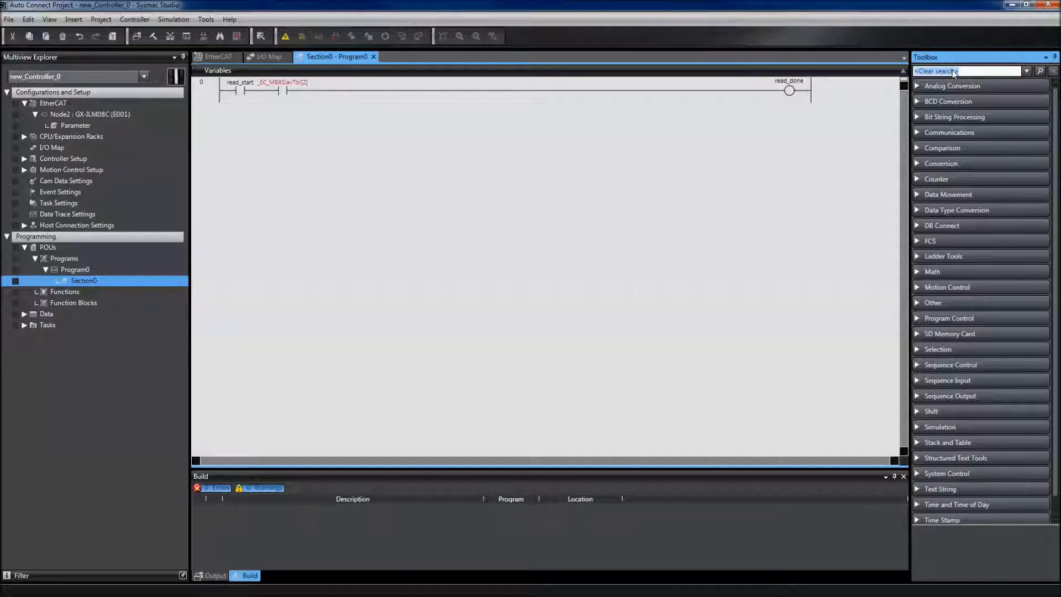
pyautogui.write('IOL')
pyautogui.press('Return')
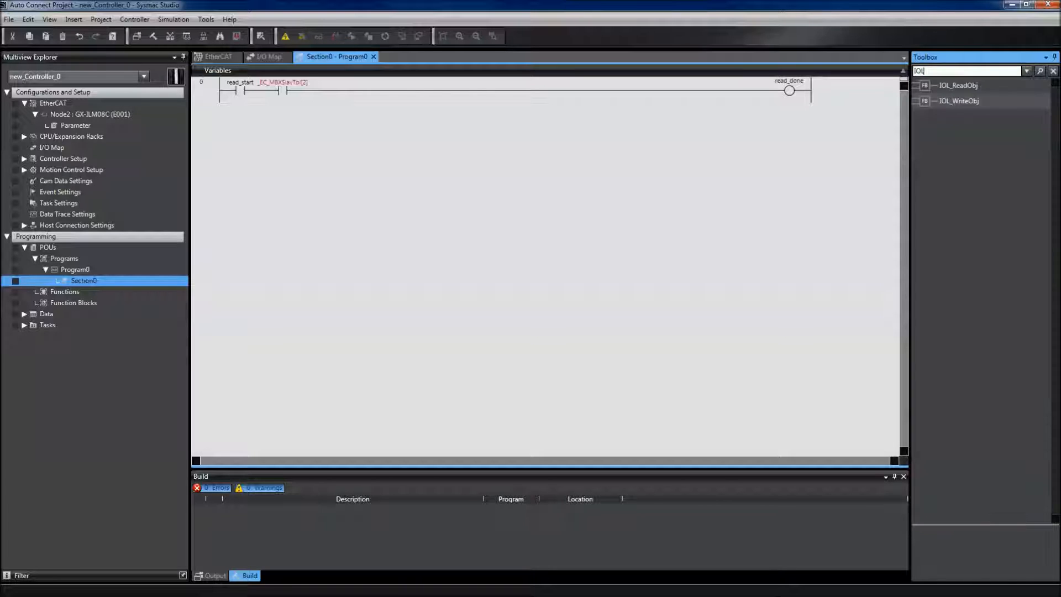
pyautogui.click(958, 86)
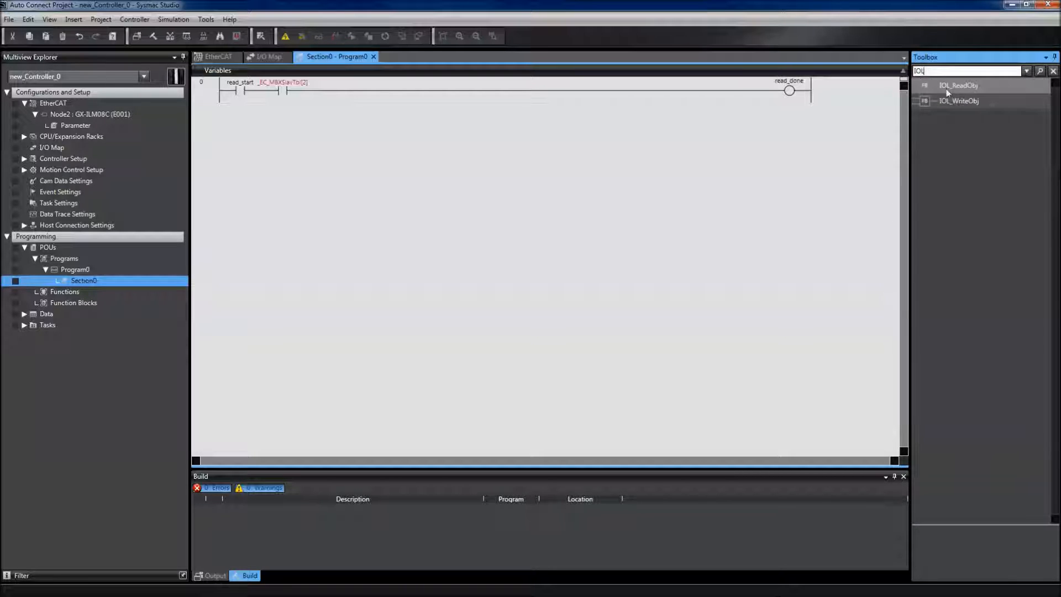
pyautogui.moveTo(957, 86)
pyautogui.mouseDown()
pyautogui.moveTo(824, 103)
pyautogui.moveTo(547, 98)
pyautogui.mouseUp()
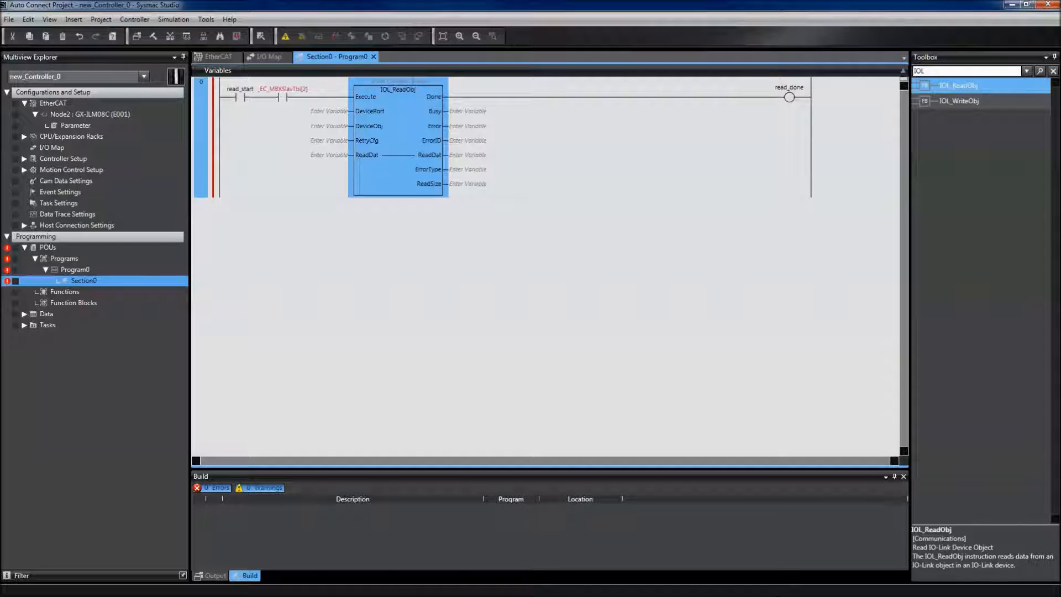
pyautogui.moveTo(1053, 357); pyautogui.dragTo(534, 2)
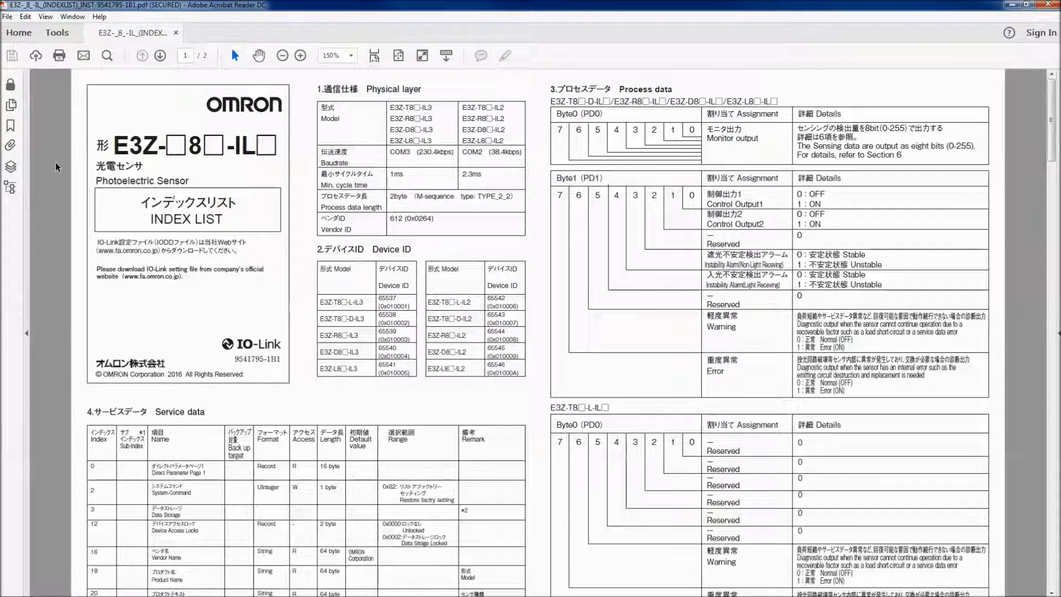
pyautogui.scroll(-2, 57, 166)
pyautogui.scroll(-2, 56, 166)
pyautogui.scroll(-2, 66, 233)
pyautogui.scroll(-2, 76, 290)
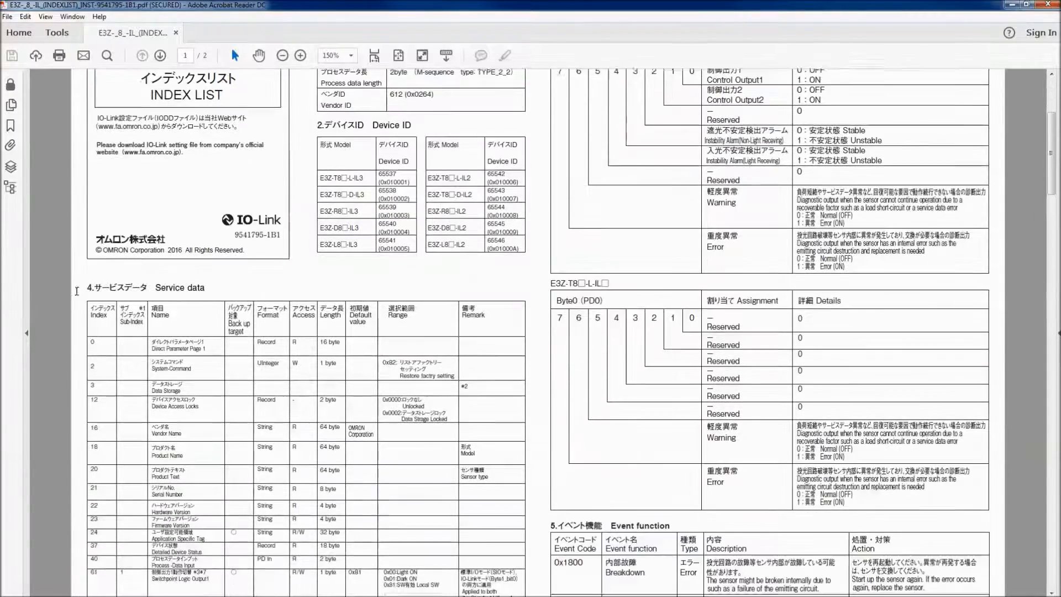
pyautogui.scroll(-2, 76, 290)
pyautogui.scroll(-2, 79, 294)
pyautogui.scroll(-2, 82, 295)
pyautogui.scroll(-2, 84, 296)
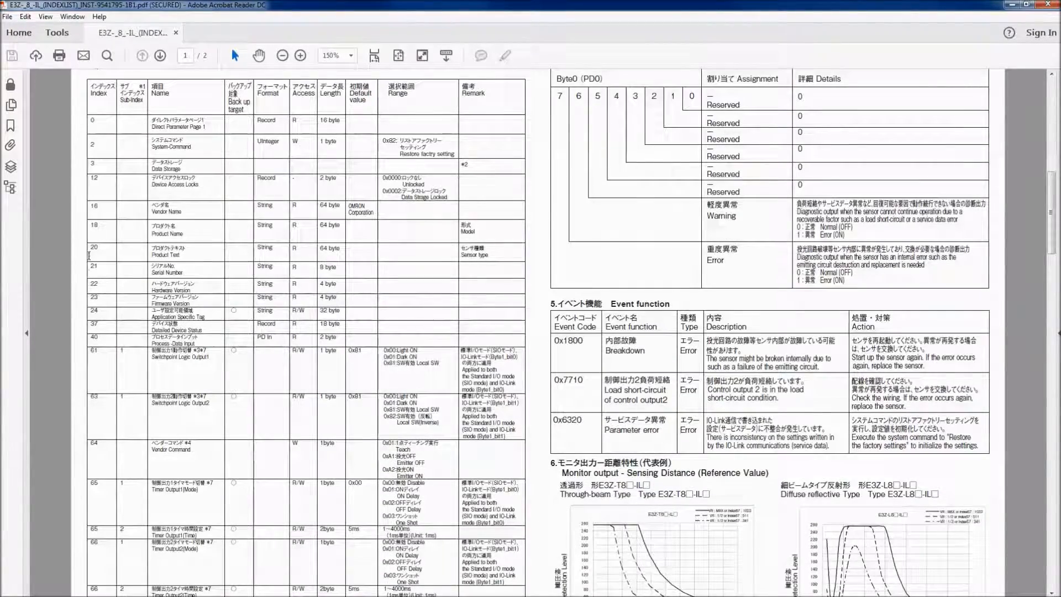
# Step: Locate index 20, the Product Text string, in the E3Z service data table and minimize the PDF
pyautogui.moveTo(90, 249); pyautogui.dragTo(159, 255)
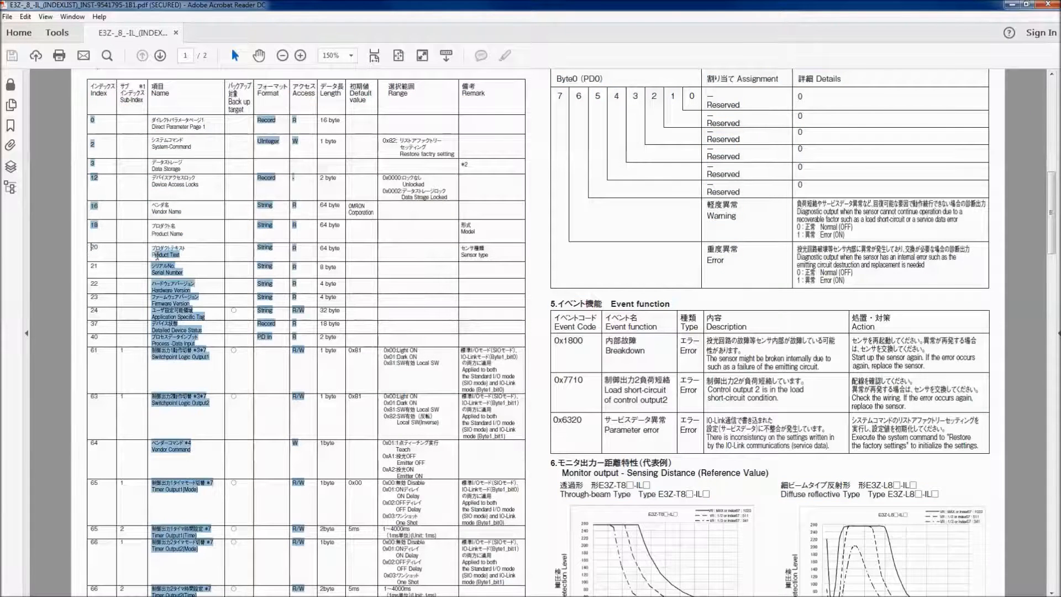
pyautogui.click(98, 249)
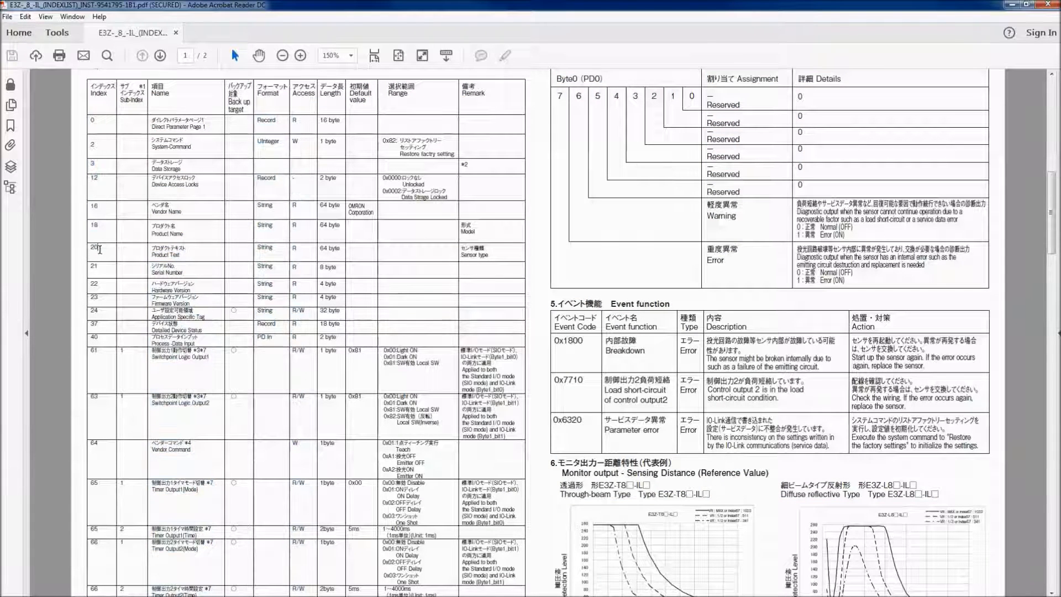
pyautogui.doubleClick(98, 248)
pyautogui.click(1011, 6)
pyautogui.moveTo(412, 86)
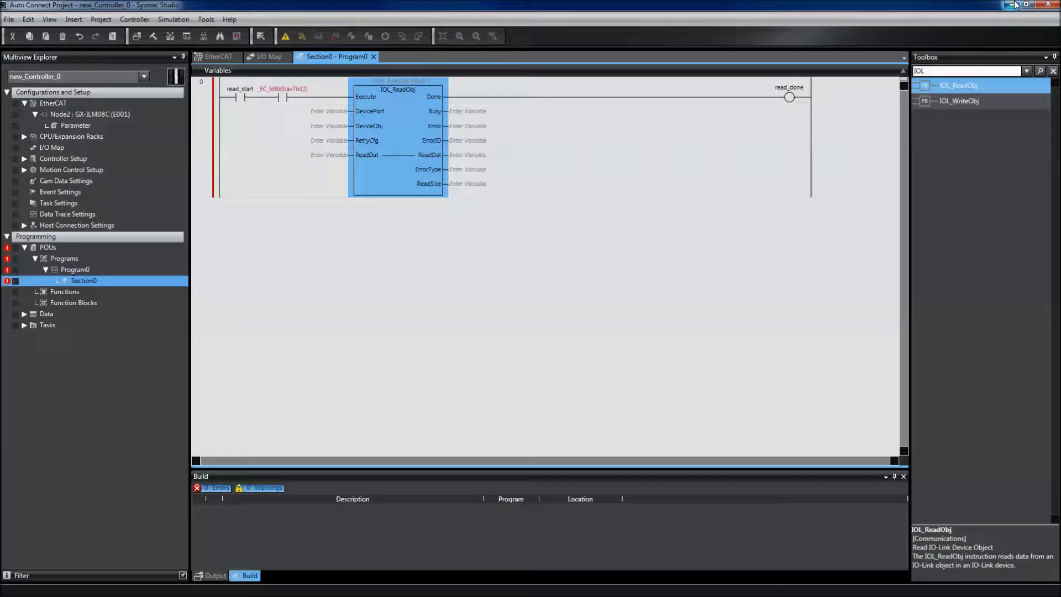
# Step: Name the IOL_ReadObj instance read_instance
pyautogui.click(411, 81)
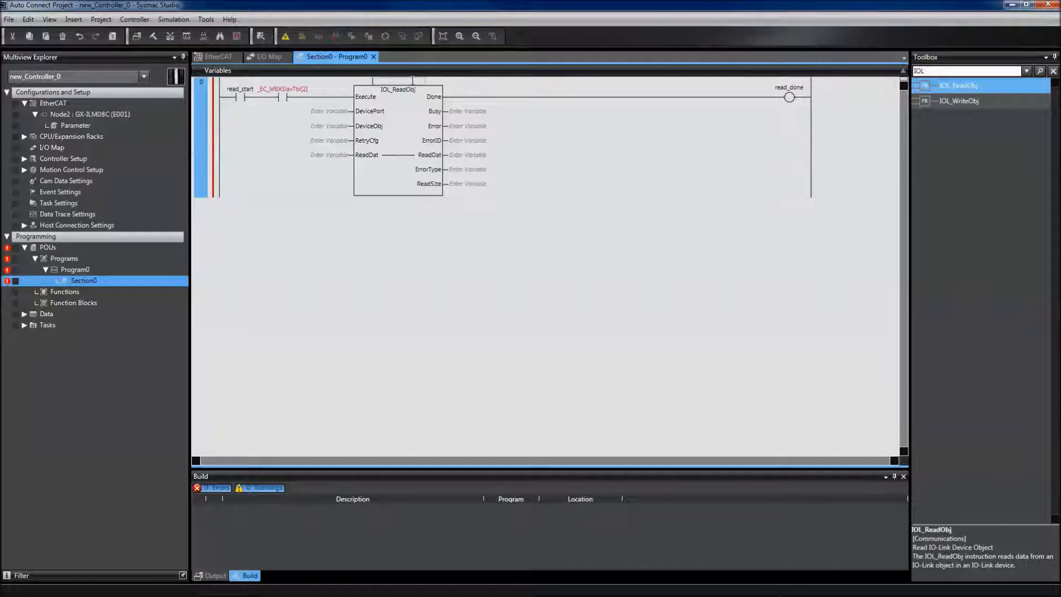
pyautogui.write('READ_')
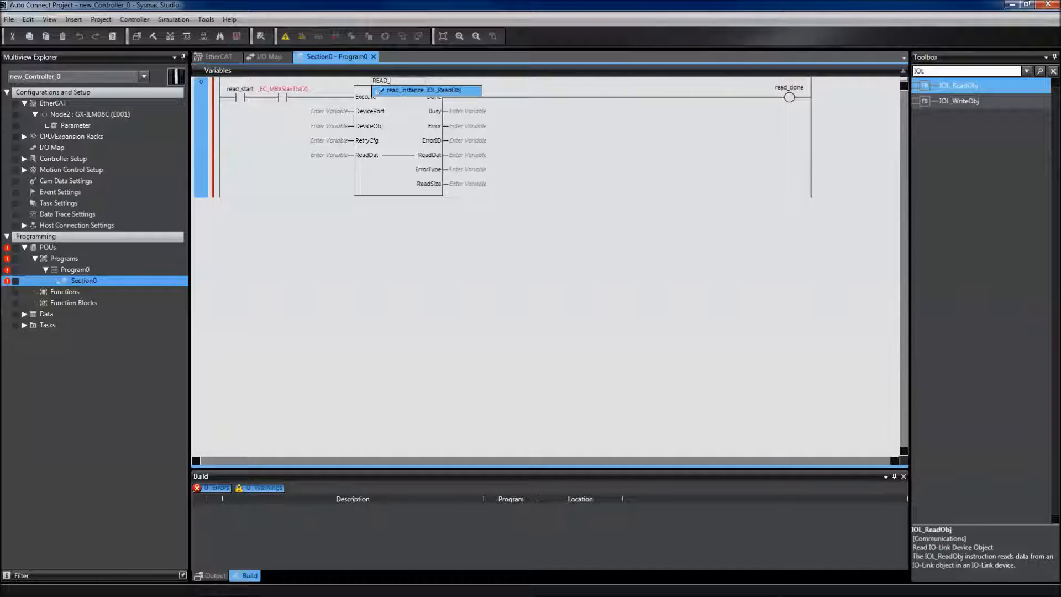
pyautogui.click(415, 91)
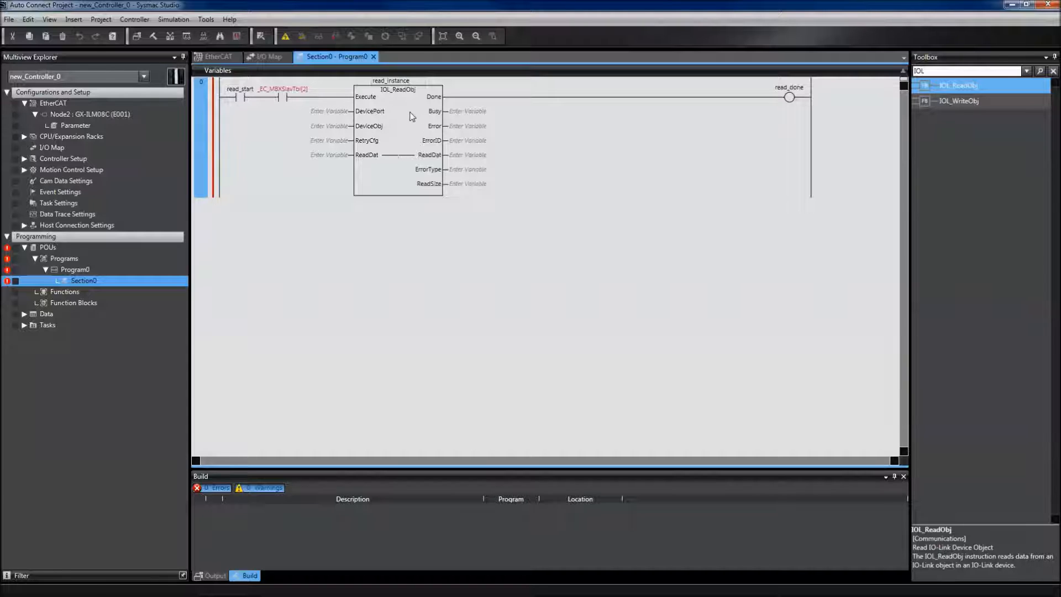
pyautogui.click(324, 113)
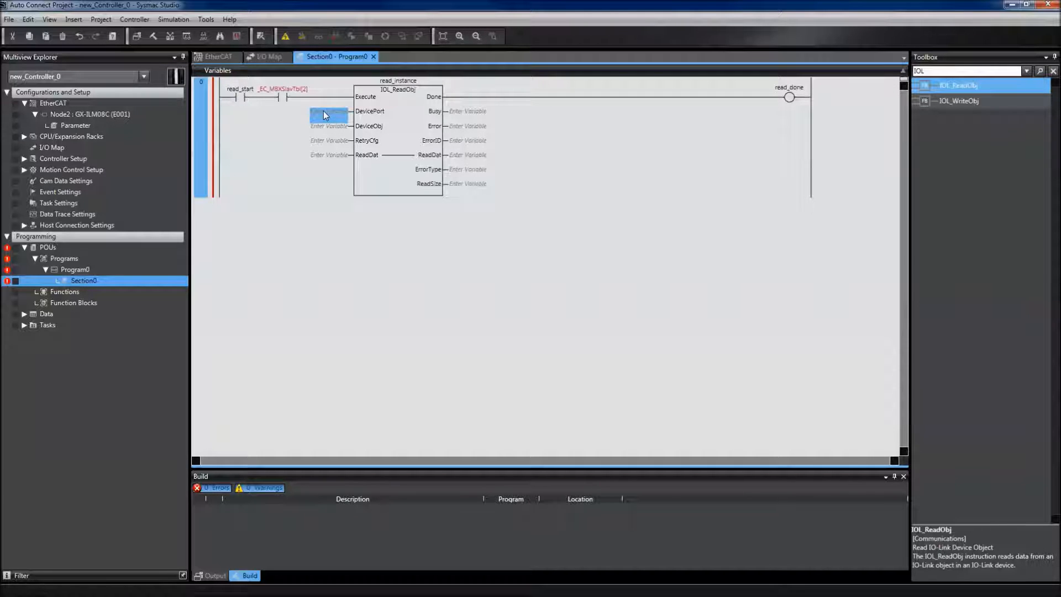
# Step: Assign a new variable read_devicePort to the DevicePort input and dismiss the data type prompt
pyautogui.click(325, 114)
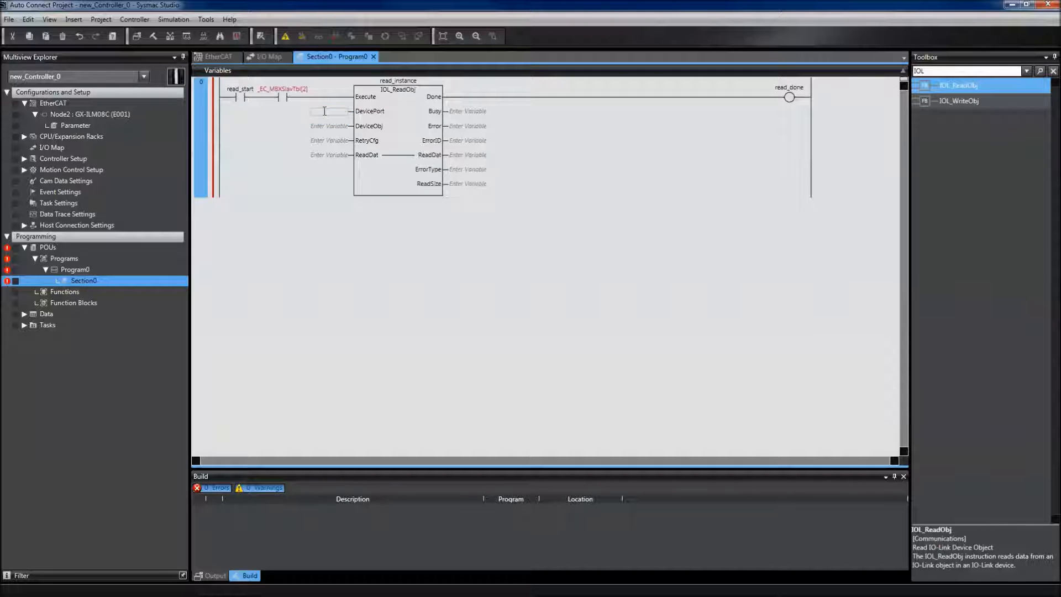
pyautogui.write('#READ_')
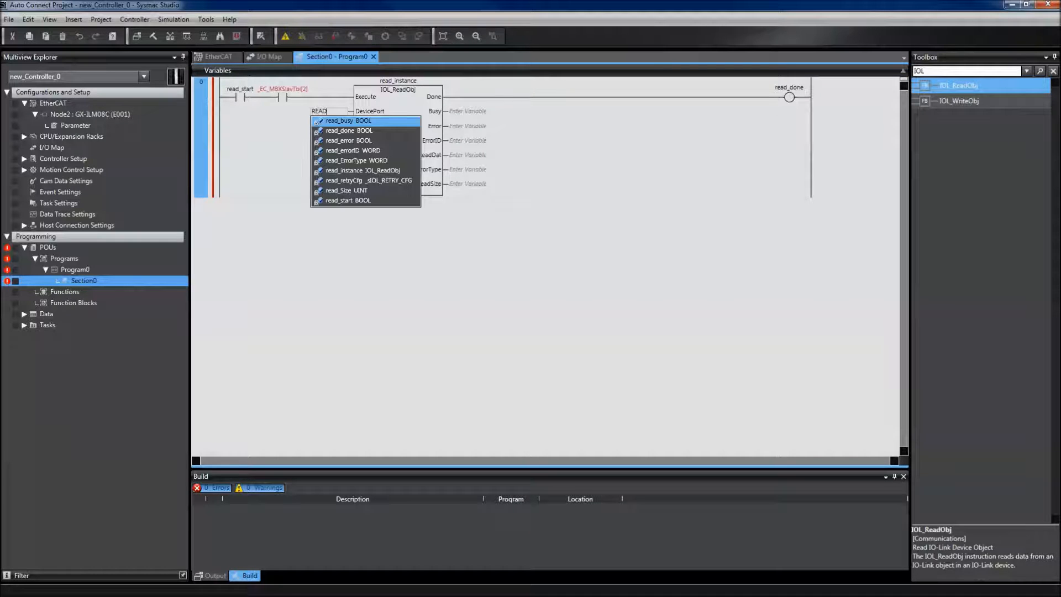
pyautogui.press('BackSpace')
pyautogui.press('BackSpace')
pyautogui.press('BackSpace')
pyautogui.press('BackSpace')
pyautogui.press('BackSpace')
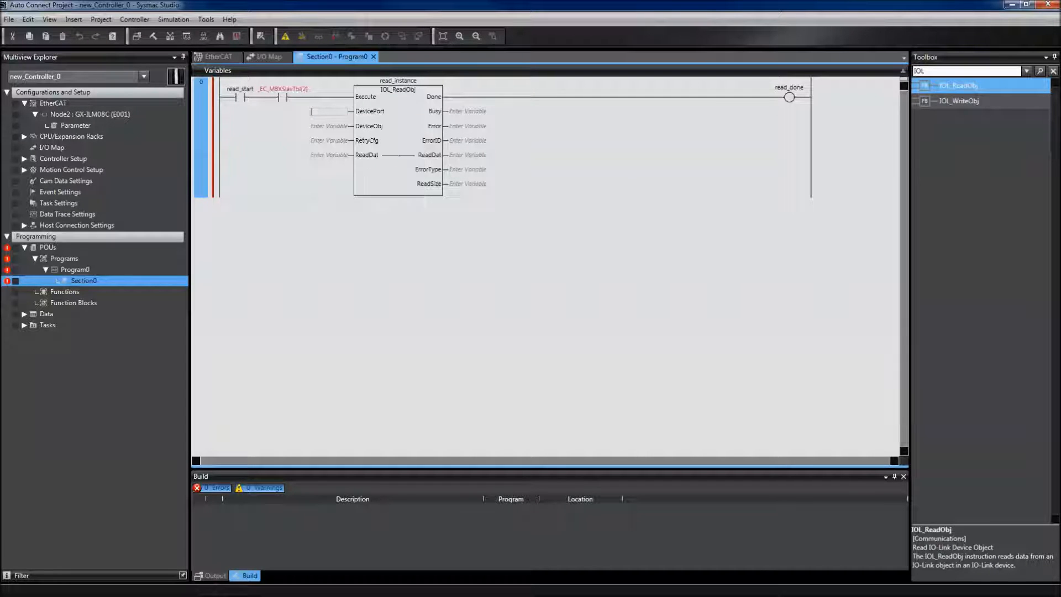
pyautogui.write('read_')
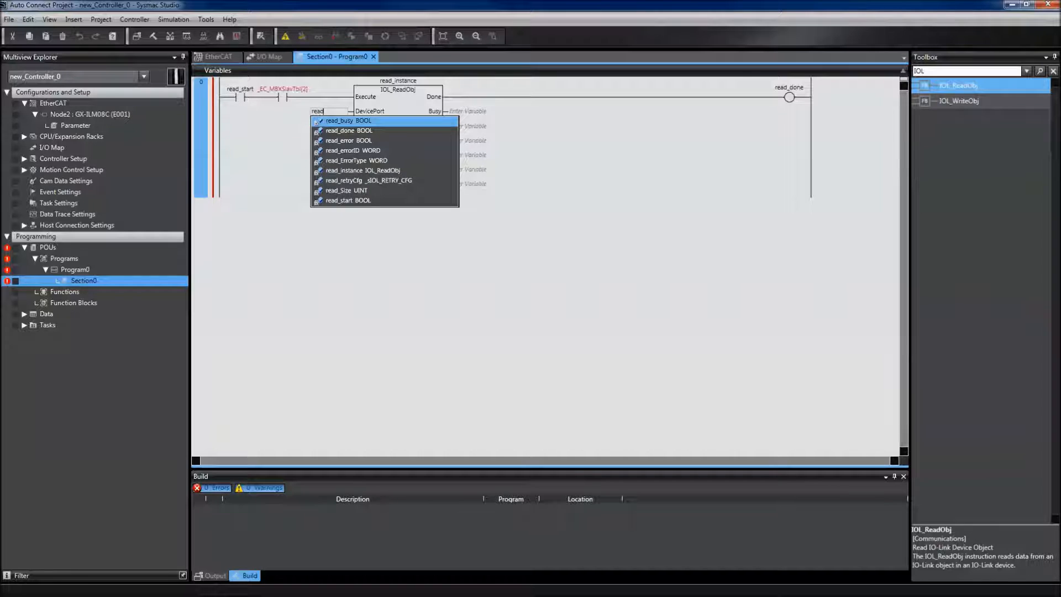
pyautogui.write('devi')
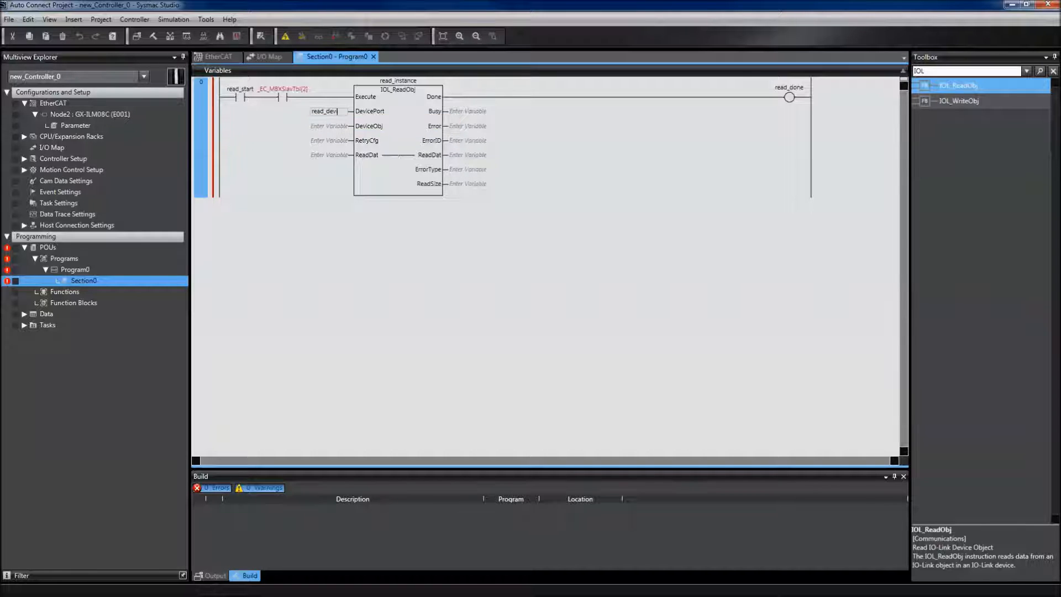
pyautogui.write('cePort')
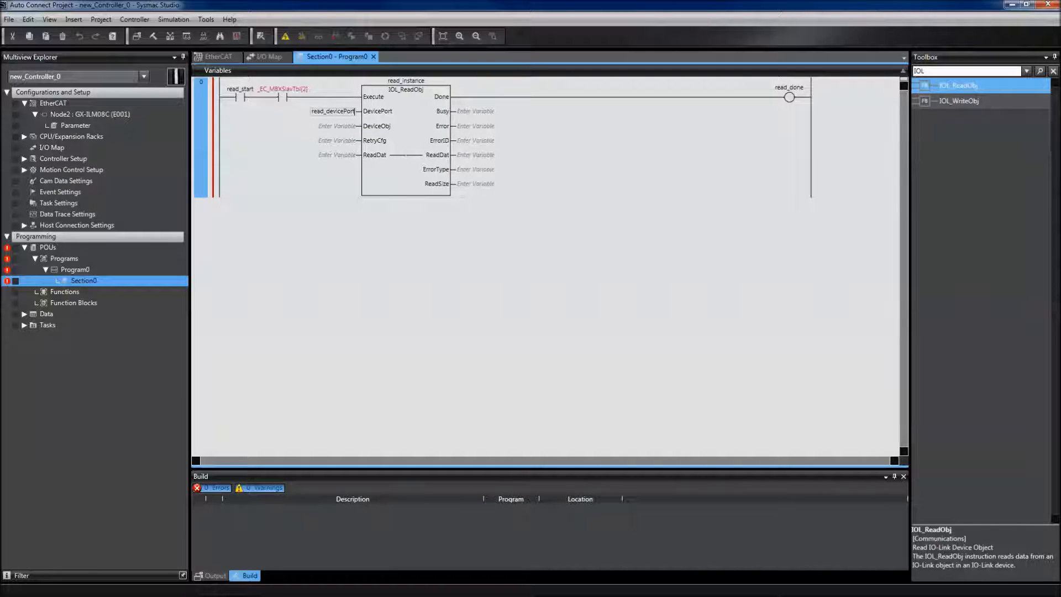
pyautogui.press('Return')
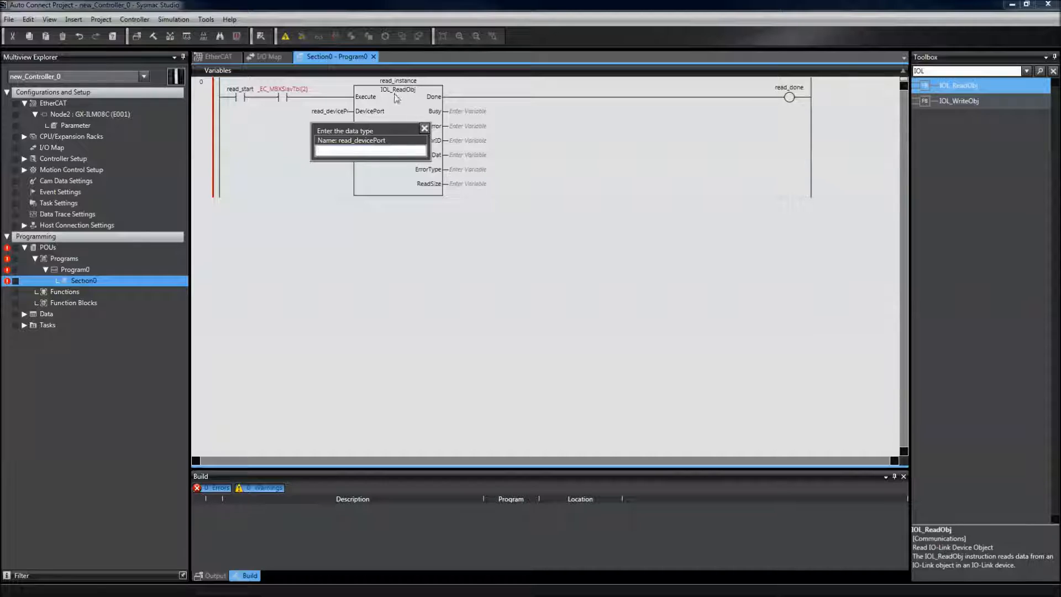
pyautogui.click(426, 129)
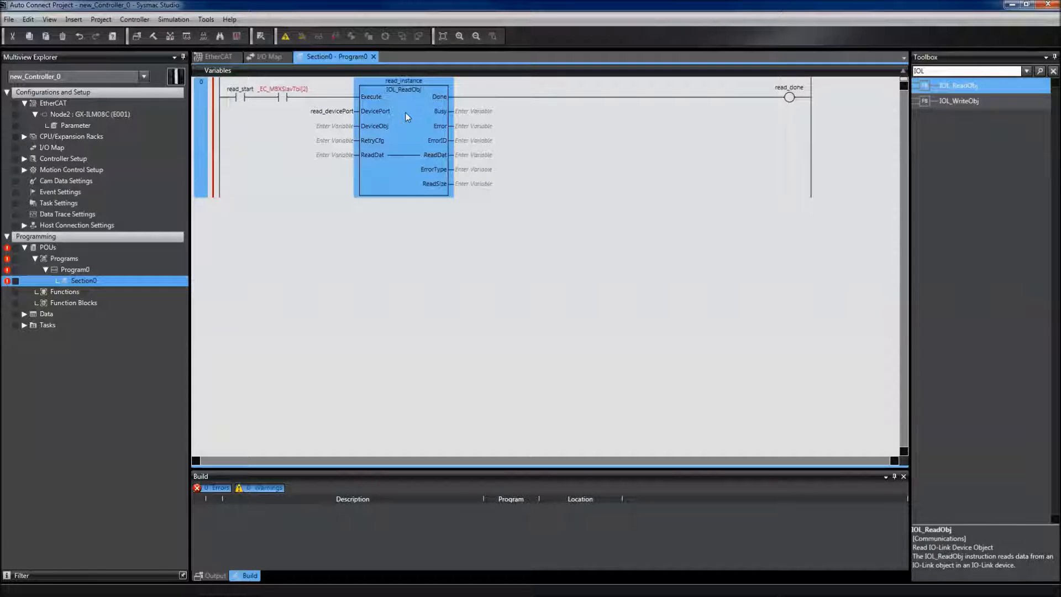
pyautogui.press('F1')
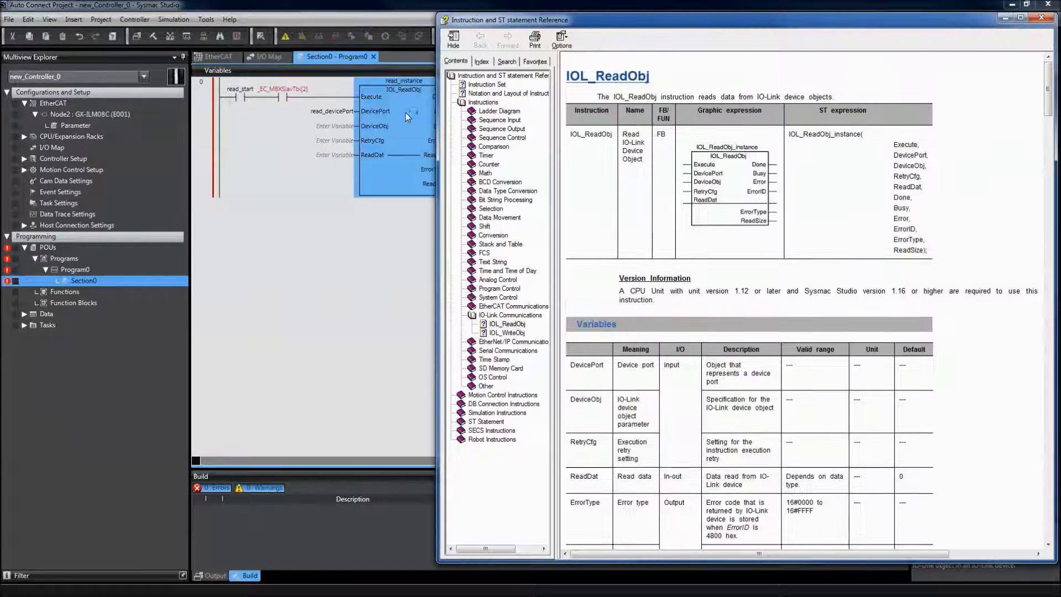
pyautogui.scroll(-5, 871, 215)
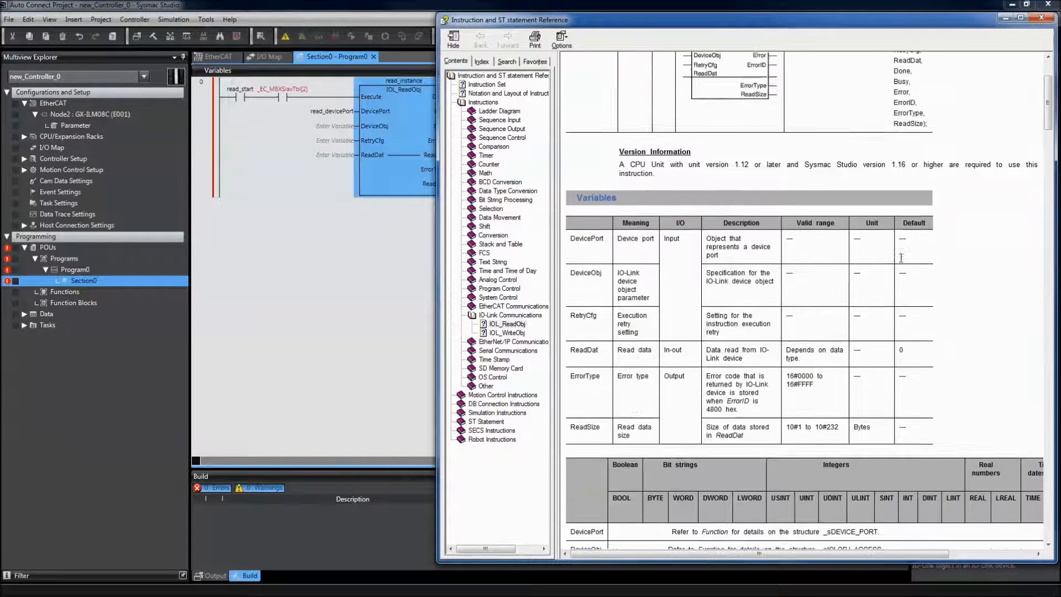
pyautogui.scroll(-3, 871, 214)
pyautogui.scroll(-5, 871, 213)
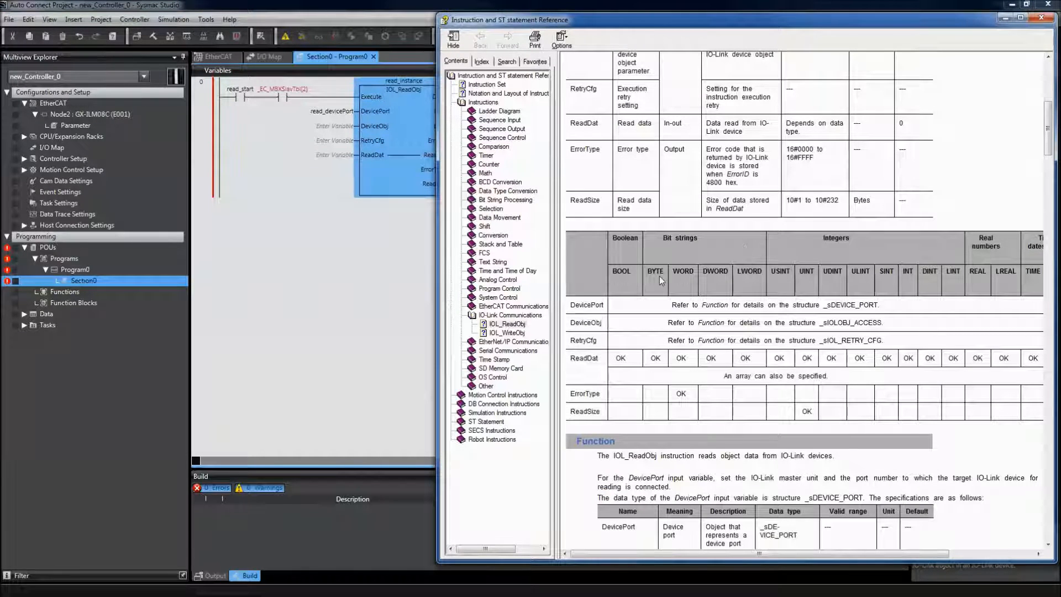
pyautogui.moveTo(569, 305); pyautogui.dragTo(892, 315)
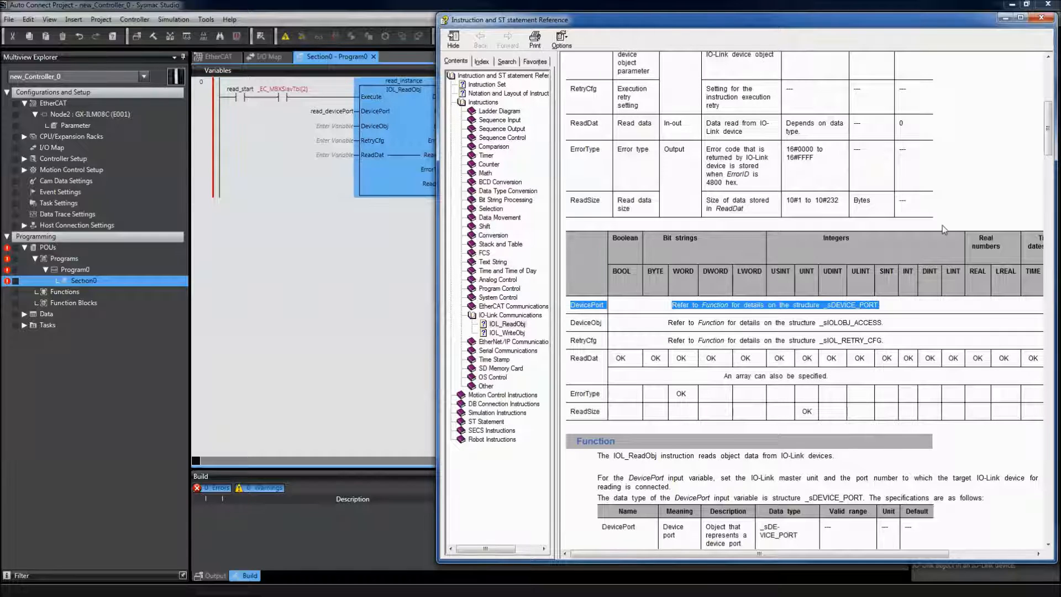
# Step: Assign read_deviceObj to DeviceObj and read_retryConfig to RetryCfg
pyautogui.click(1041, 23)
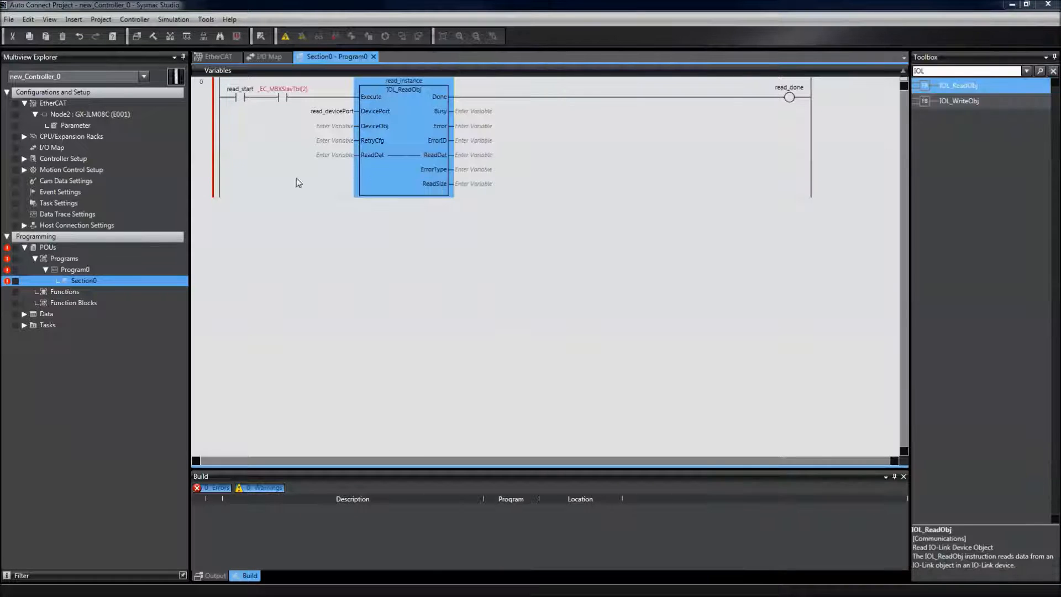
pyautogui.click(330, 111)
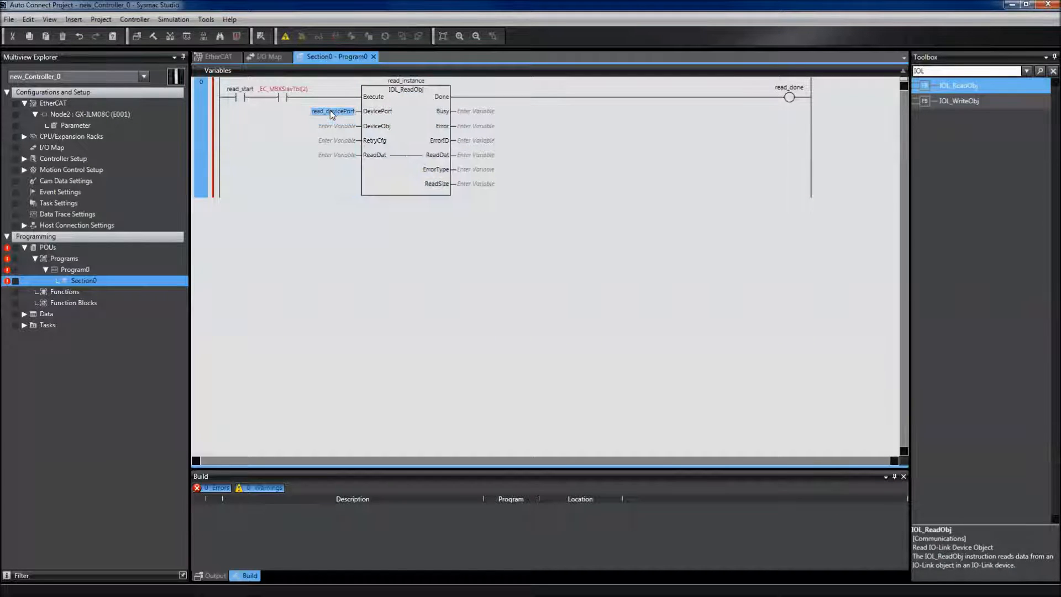
pyautogui.press('Down')
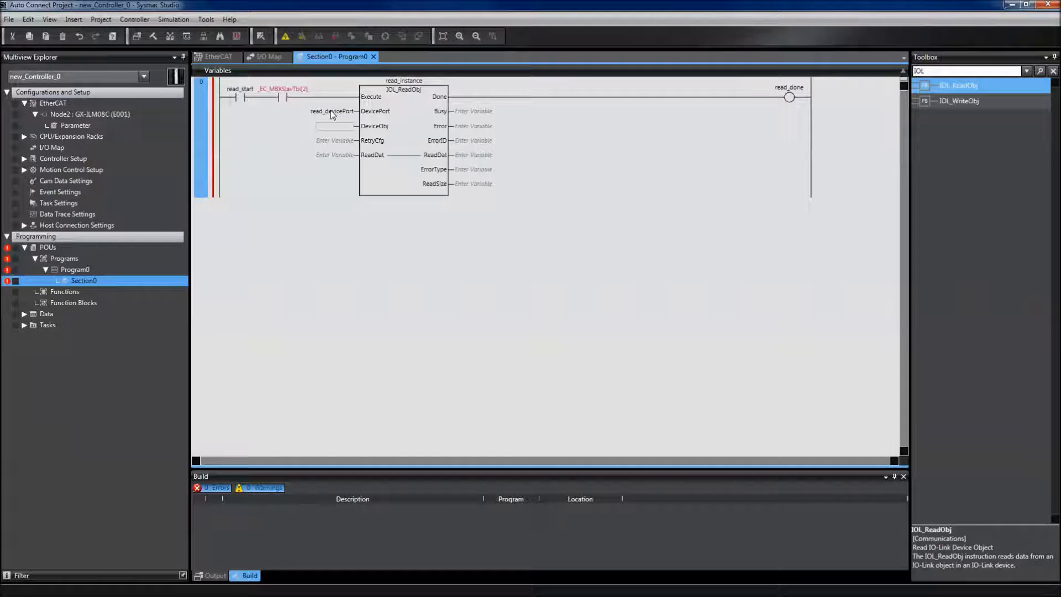
pyautogui.write('read_')
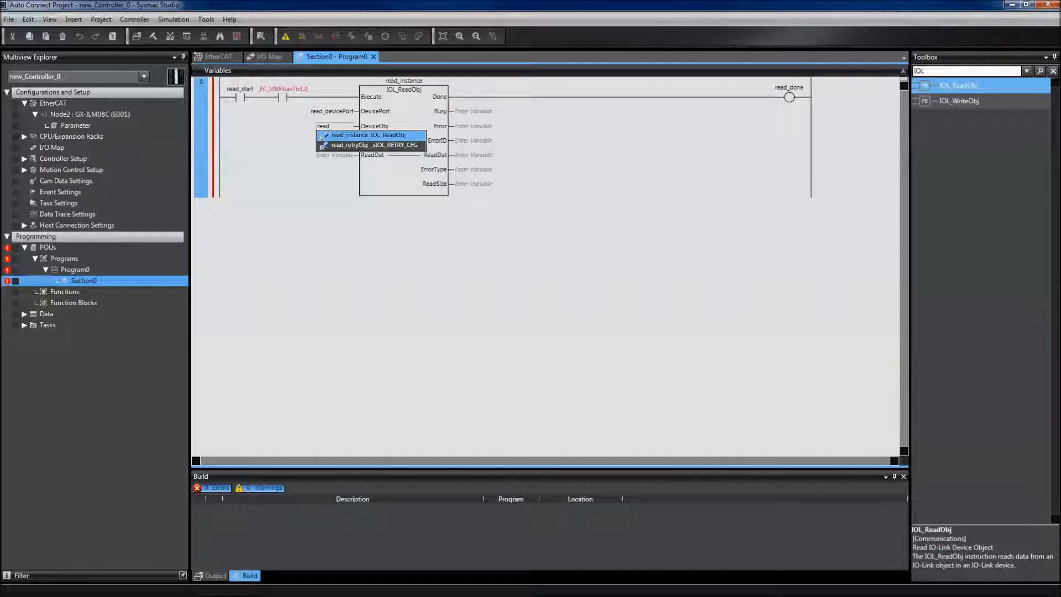
pyautogui.write('deviceObj')
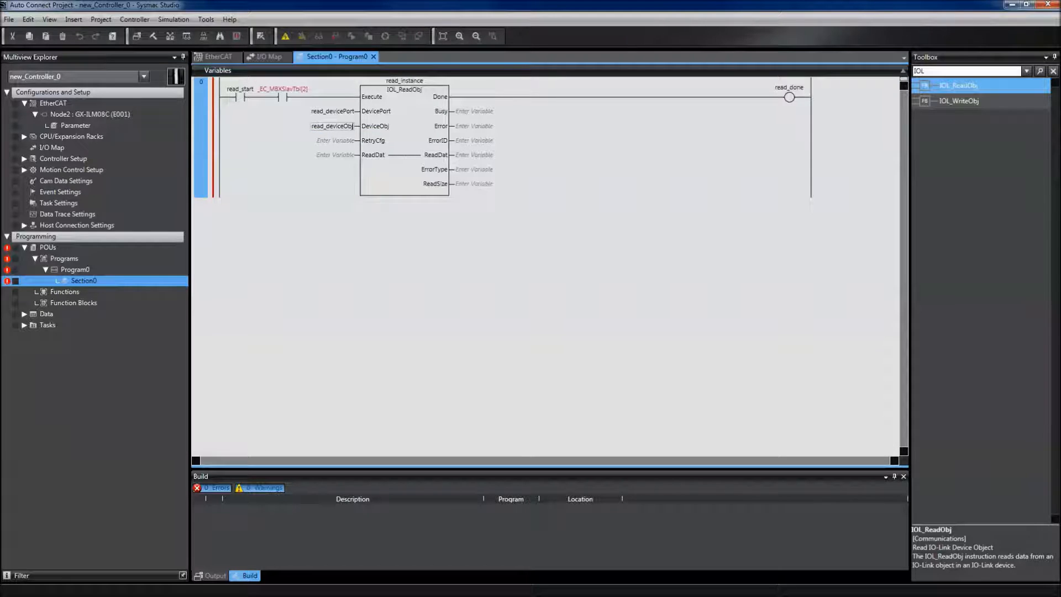
pyautogui.press('Return')
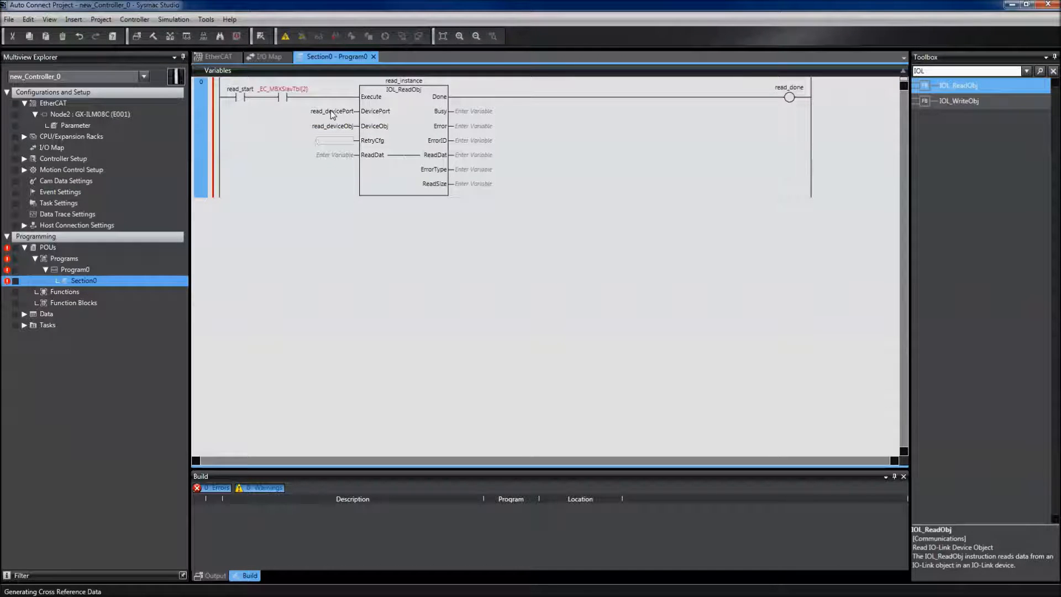
pyautogui.write('read_')
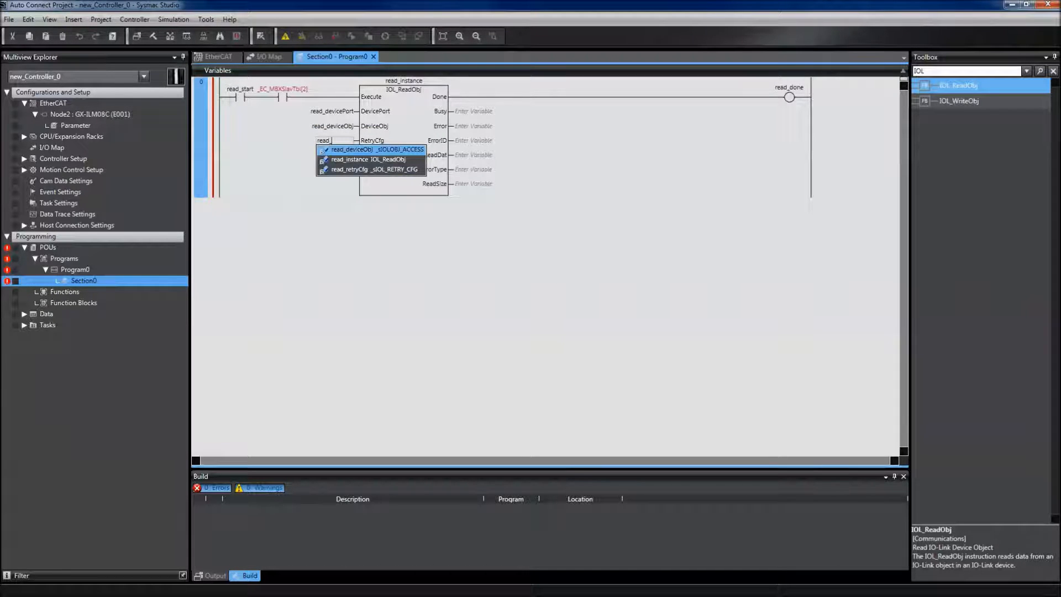
pyautogui.write('rety')
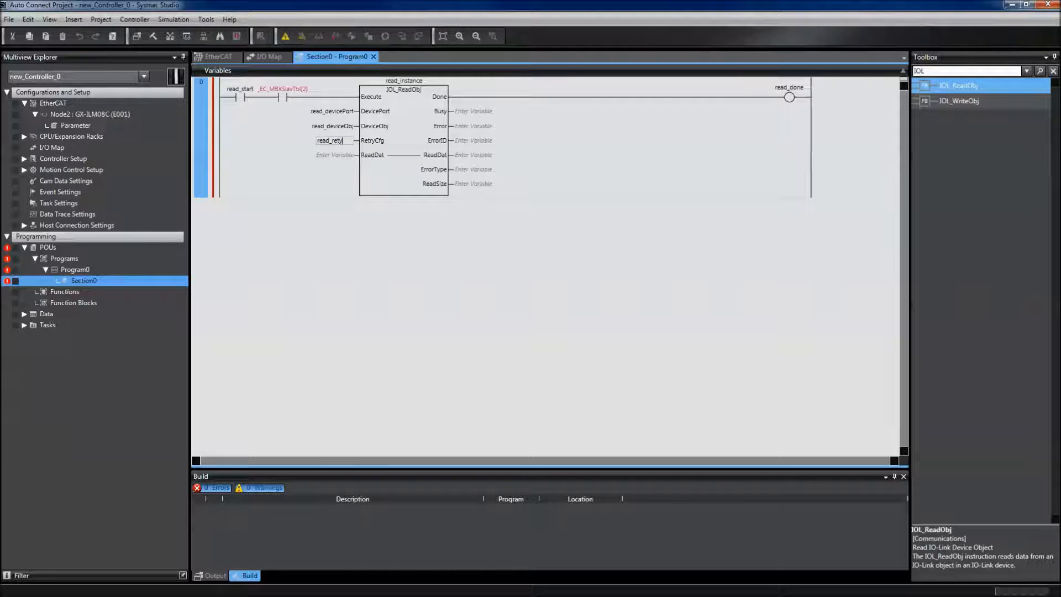
pyautogui.press('Return')
pyautogui.press('BackSpace')
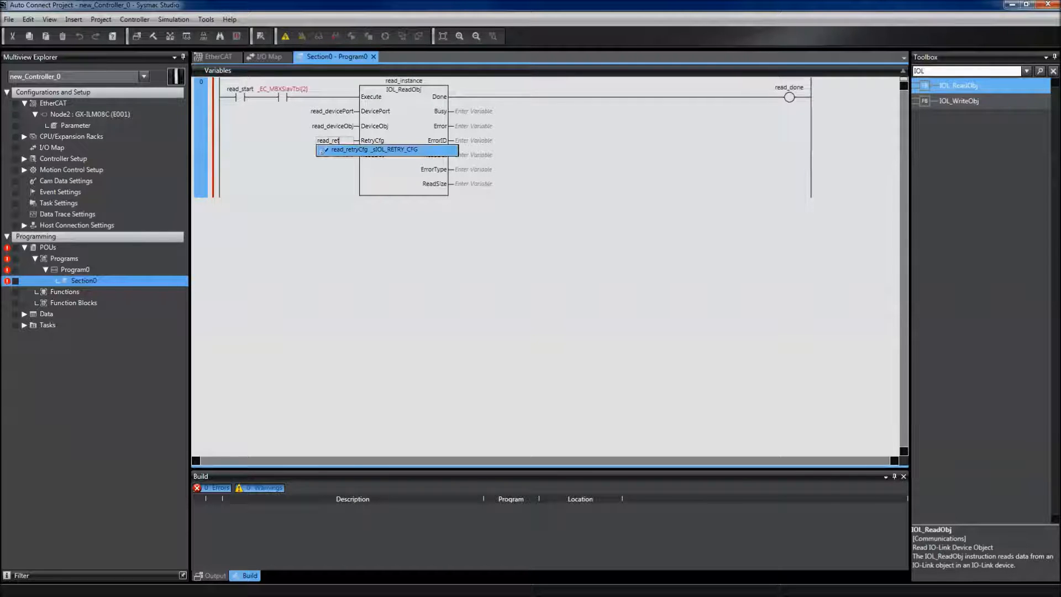
pyautogui.write('ryConfig')
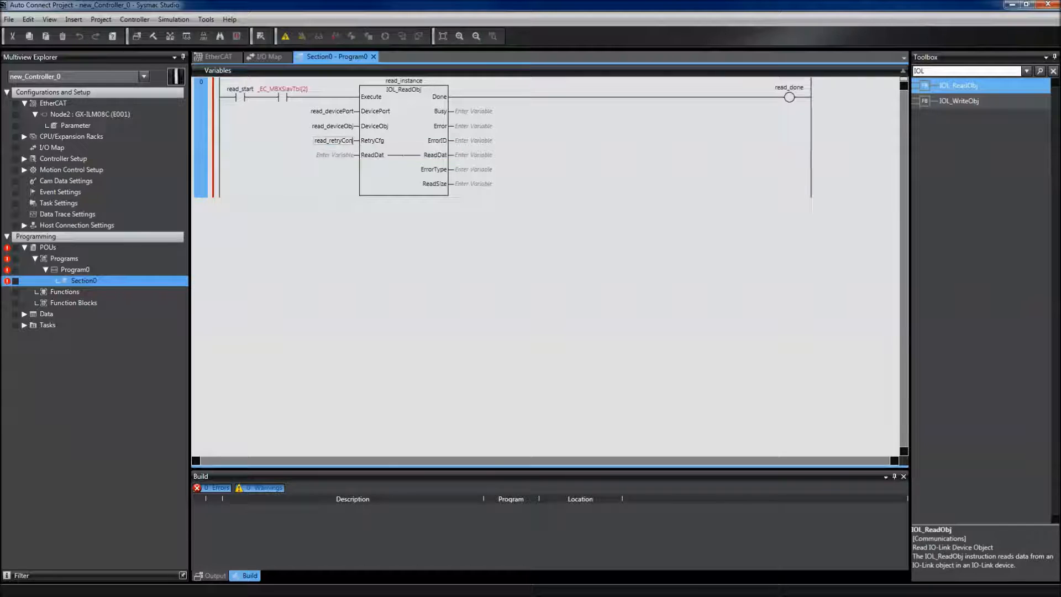
pyautogui.press('Return')
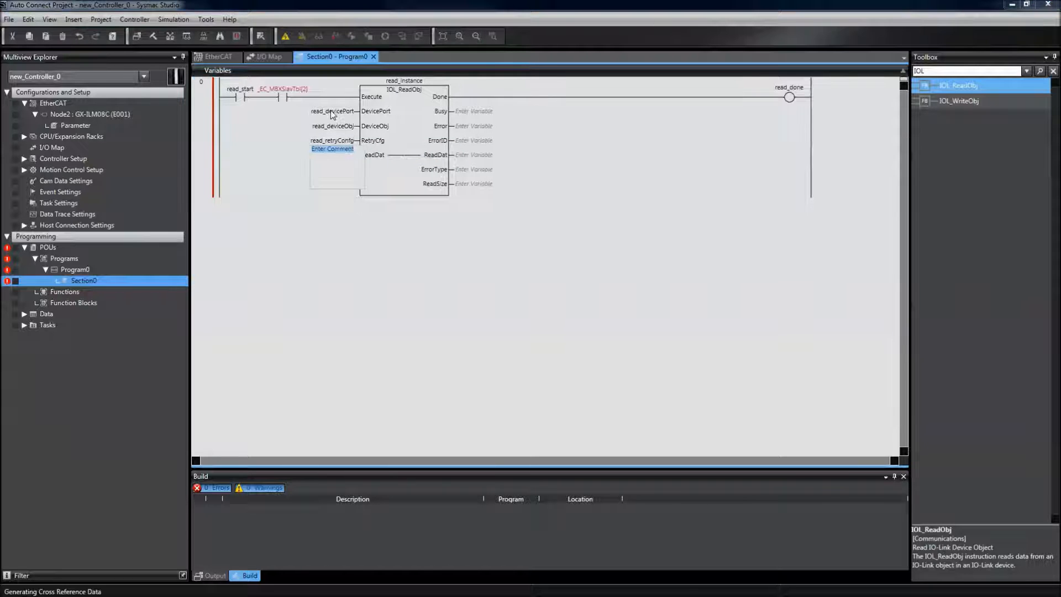
# Step: Assign a new variable read_readData of type STRING[256] to the ReadDat input
pyautogui.press('Return')
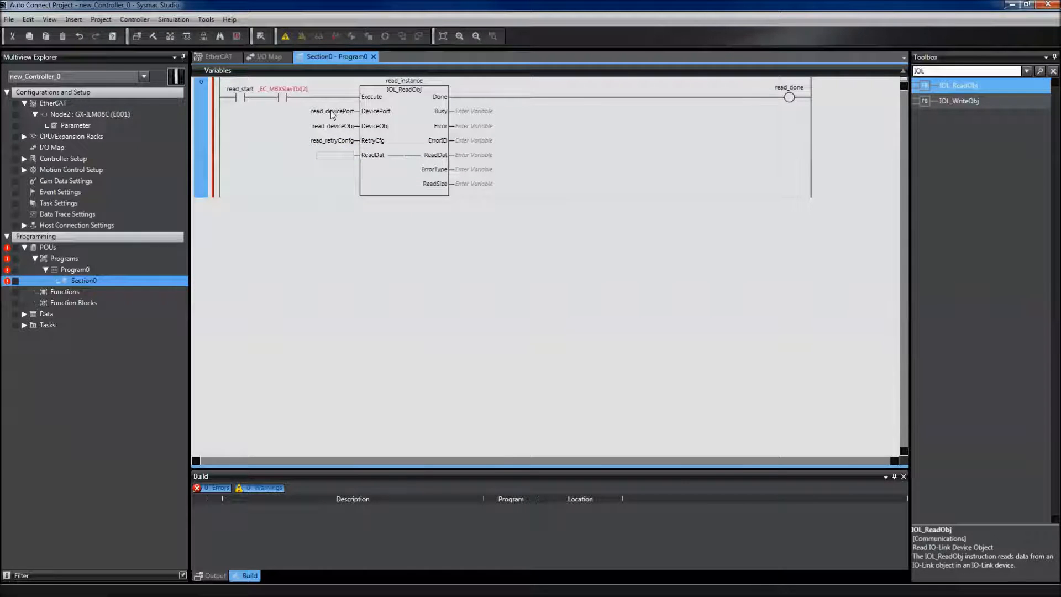
pyautogui.write('read')
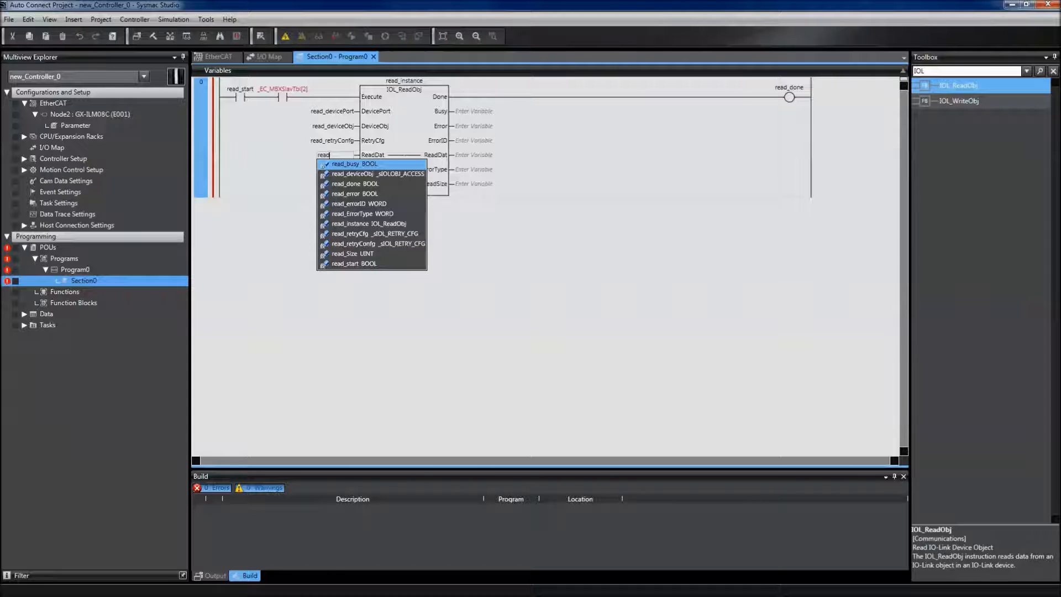
pyautogui.write('_')
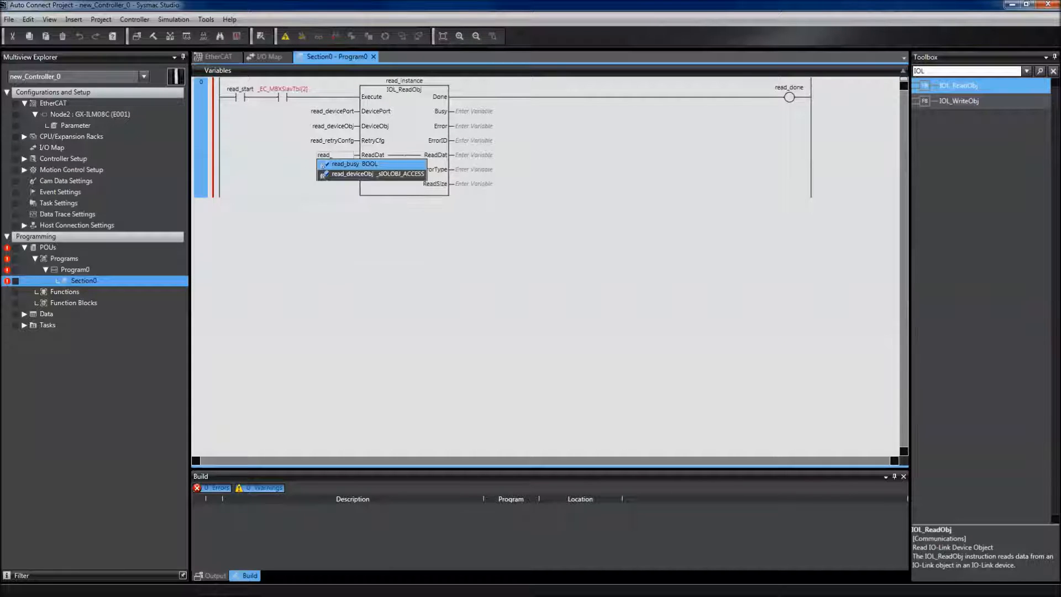
pyautogui.write('read')
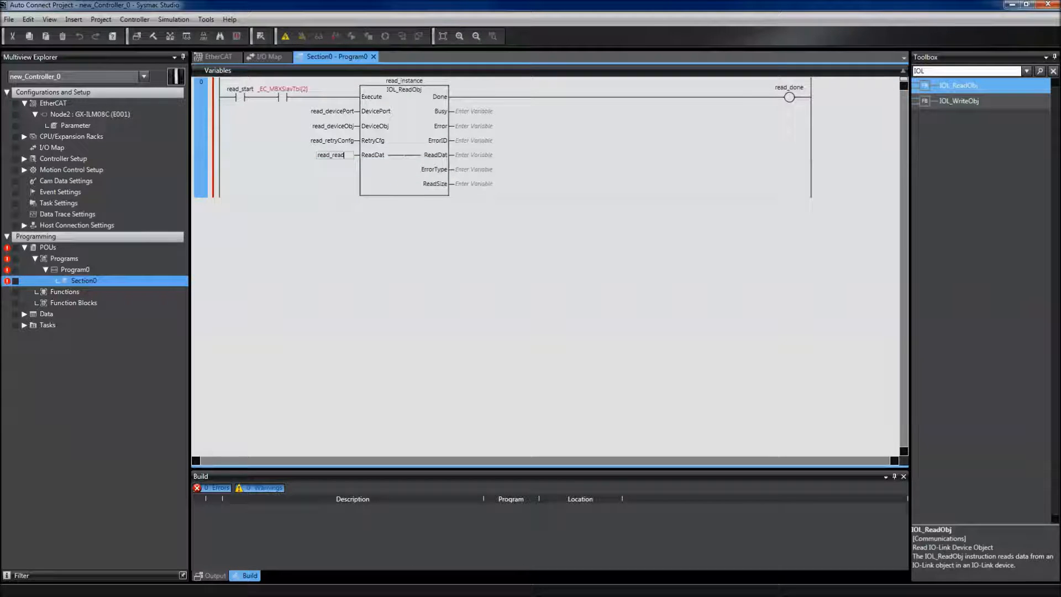
pyautogui.write('Data')
pyautogui.press('Return')
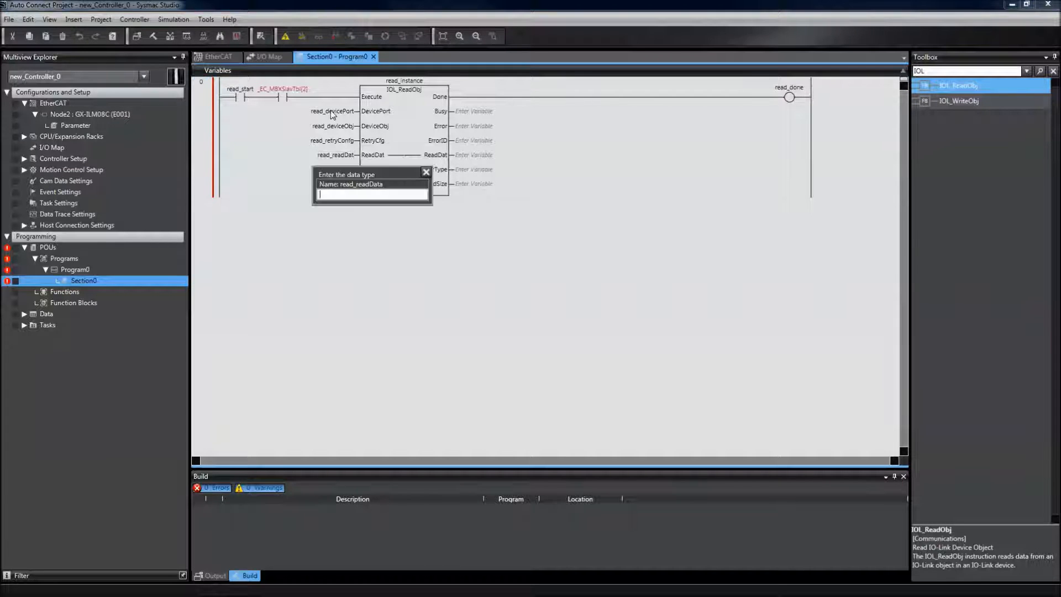
pyautogui.write('STRIG')
pyautogui.press('BackSpace')
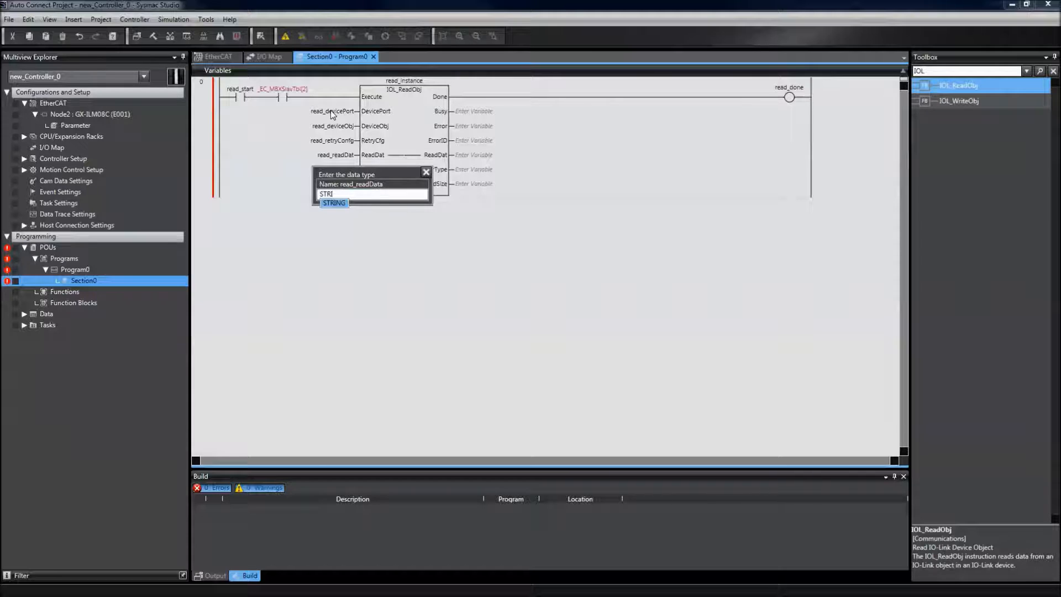
pyautogui.write('NG[2')
pyautogui.write('56]')
pyautogui.press('Return')
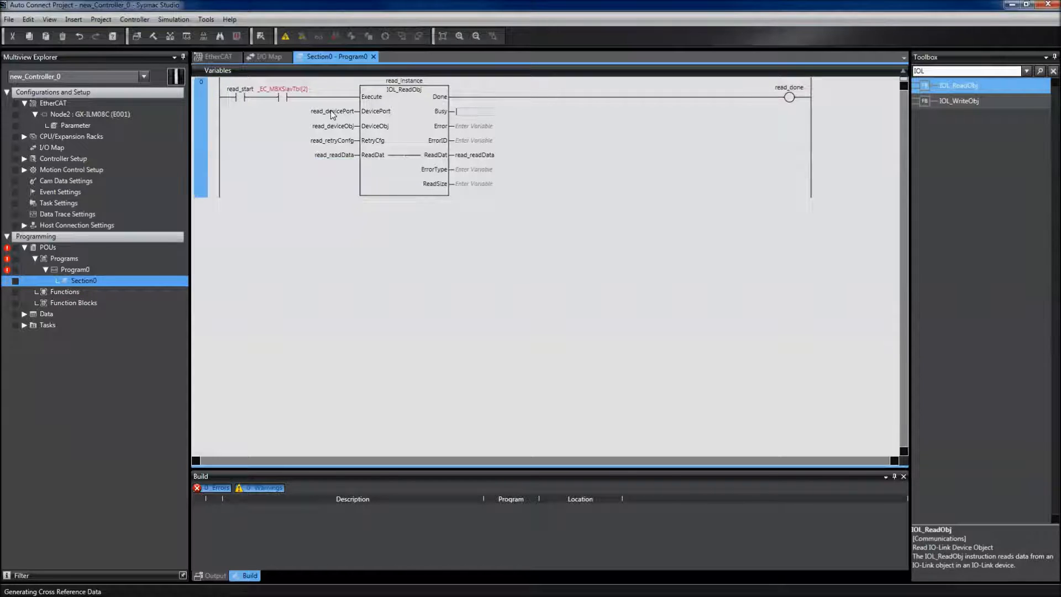
pyautogui.write('read_busy')
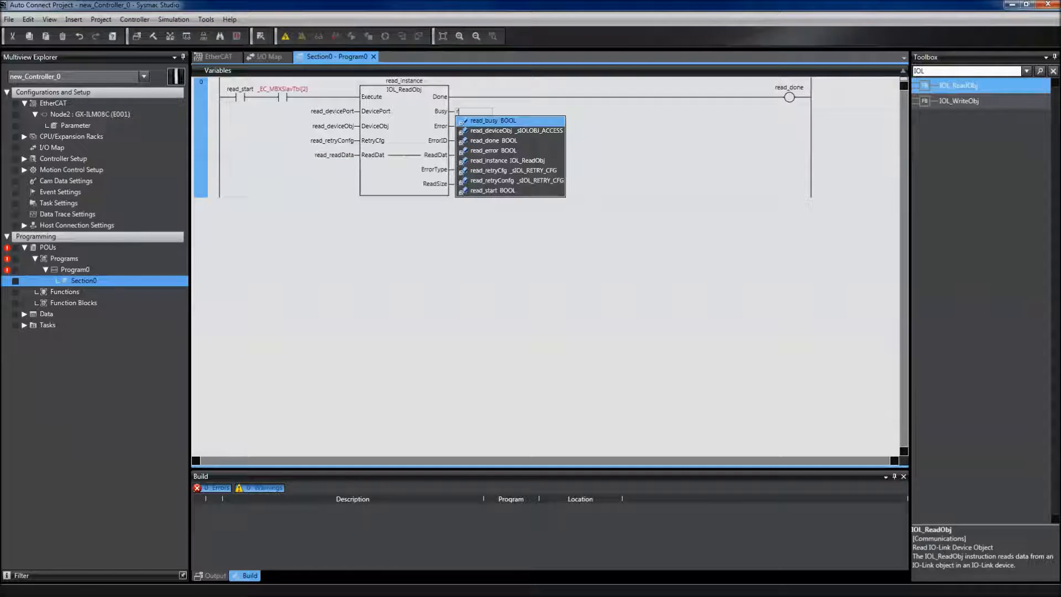
# Step: Assign read_busy, read_error and read_errorID to the Busy, Error and ErrorID outputs
pyautogui.press('Return')
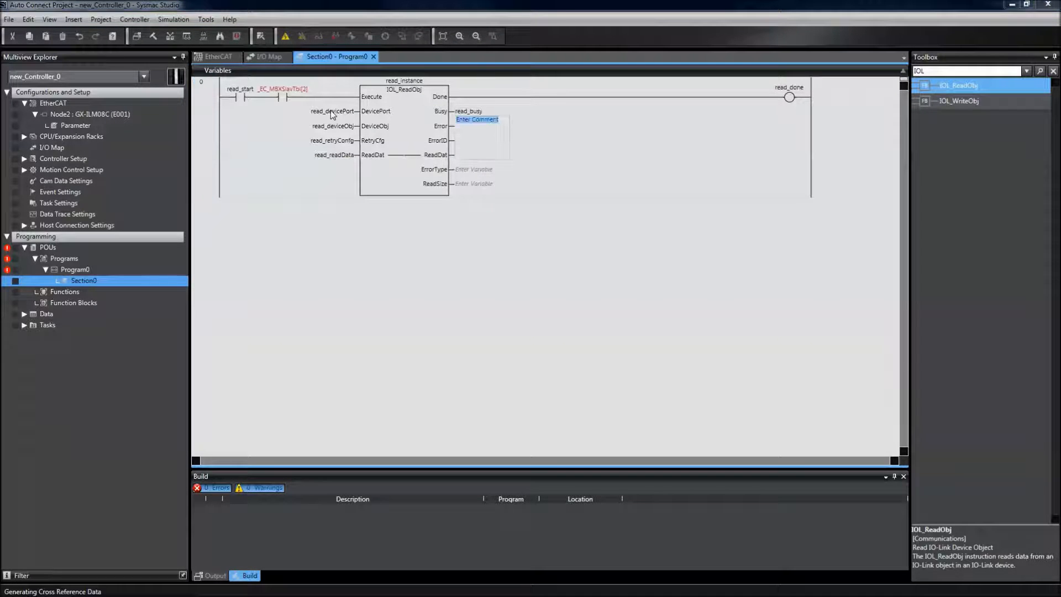
pyautogui.write('rea')
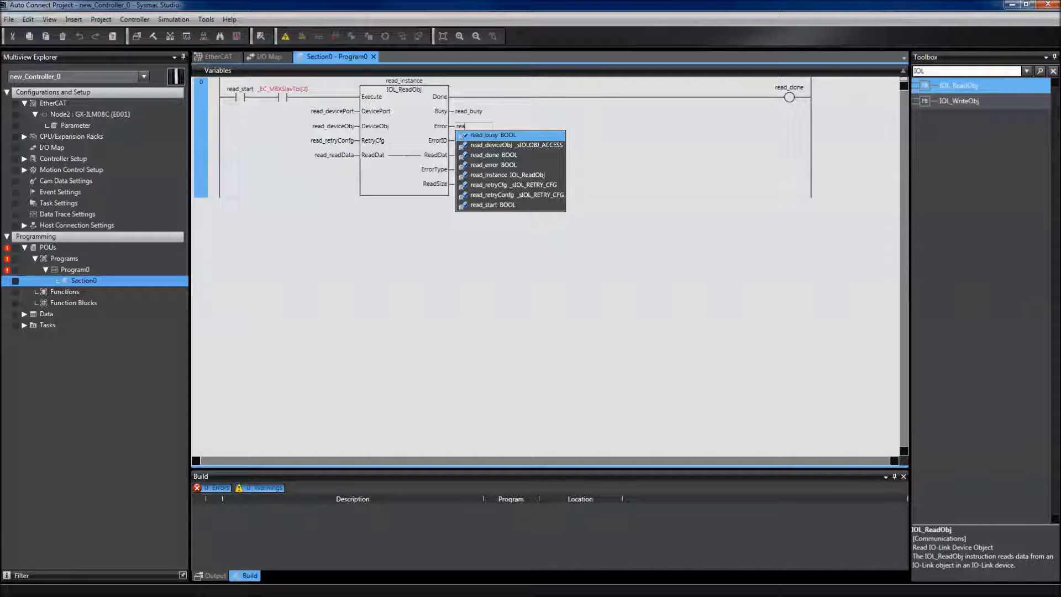
pyautogui.press('Down')
pyautogui.press('Down')
pyautogui.press('Down')
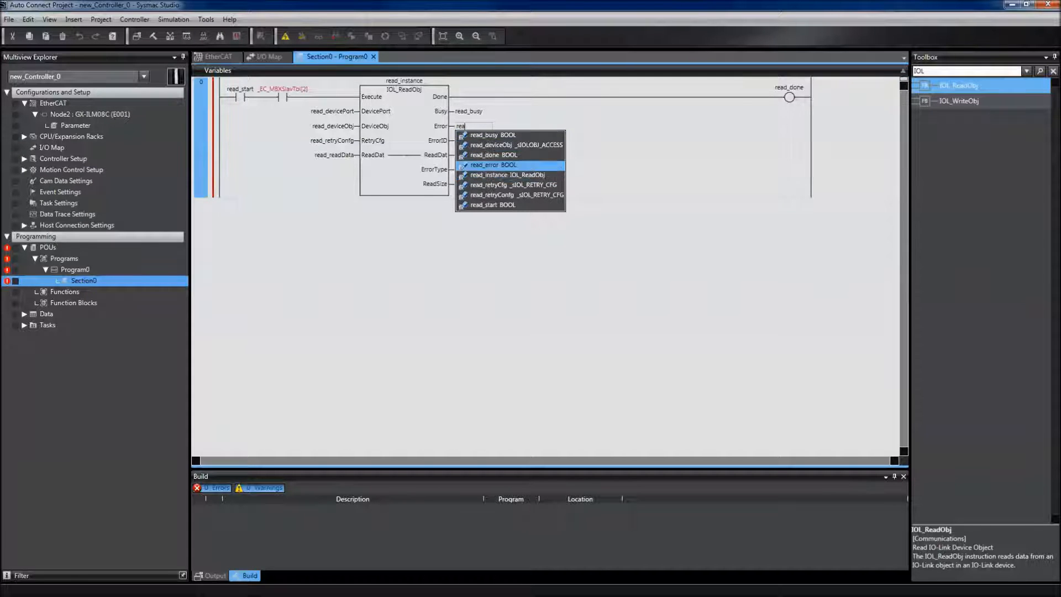
pyautogui.press('Return')
pyautogui.press('Return')
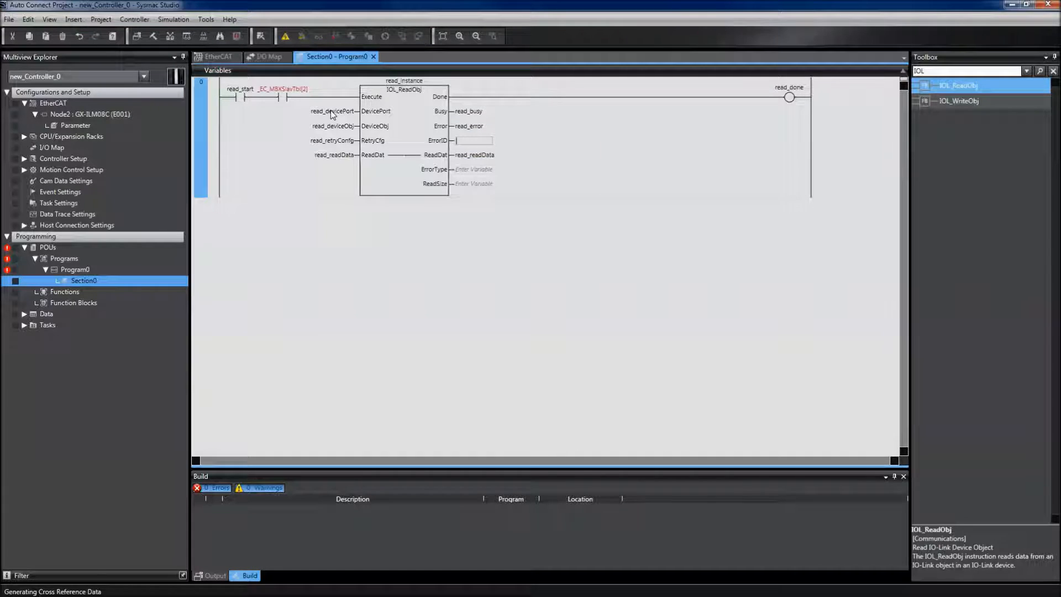
pyautogui.write('rea')
pyautogui.press('Down')
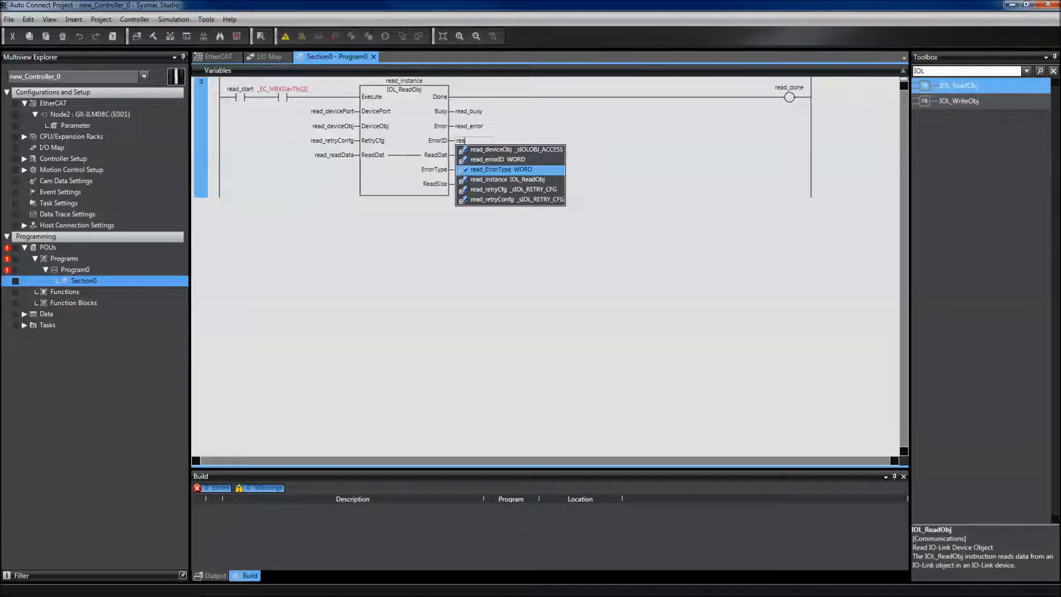
pyautogui.press('Down')
pyautogui.press('Down')
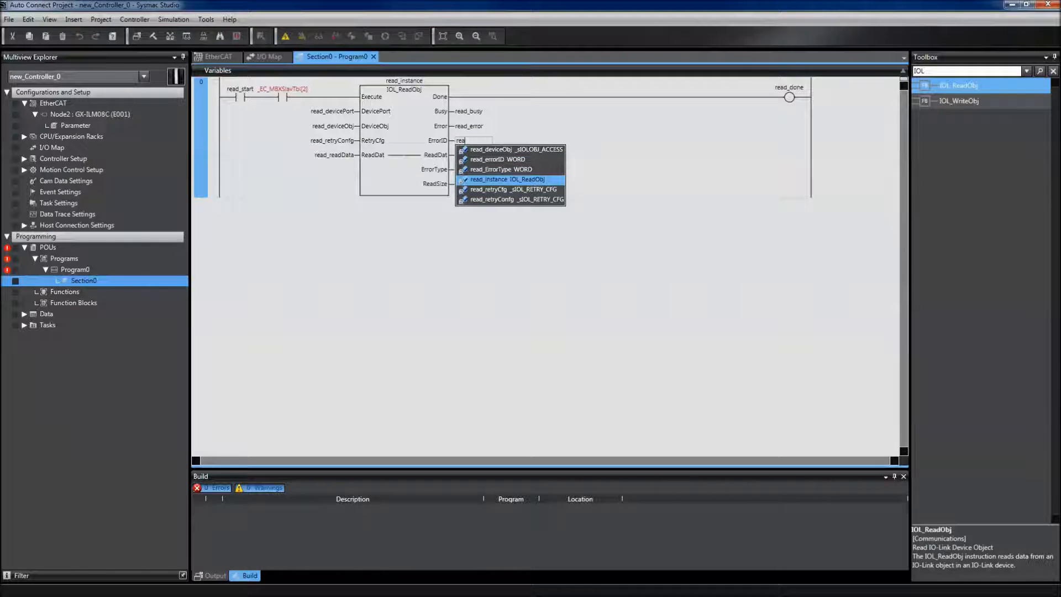
pyautogui.press('Up')
pyautogui.press('Up')
pyautogui.press('Escape')
pyautogui.write('d_errorID')
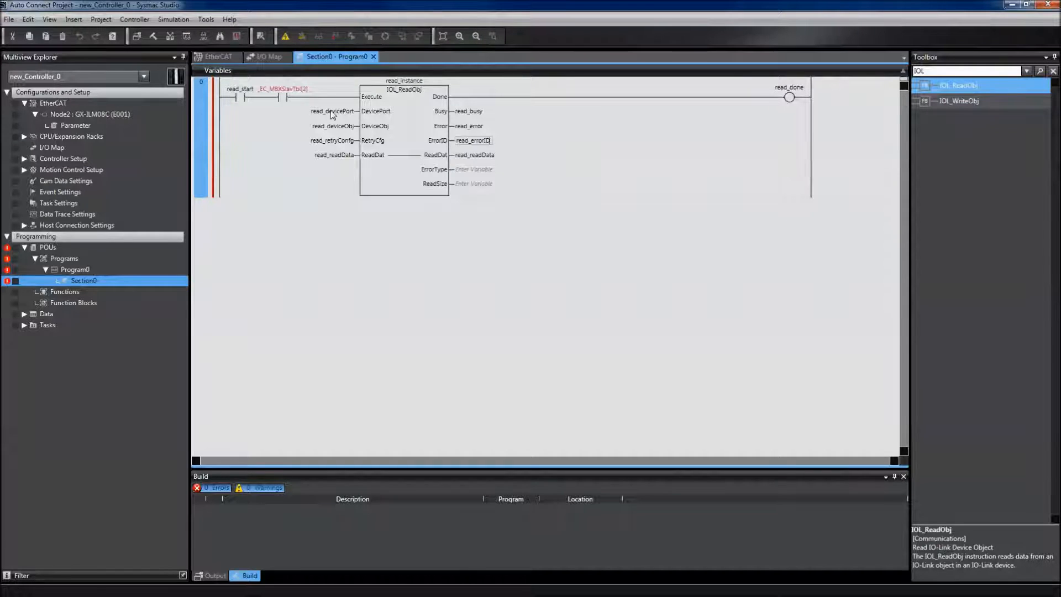
pyautogui.press('Return')
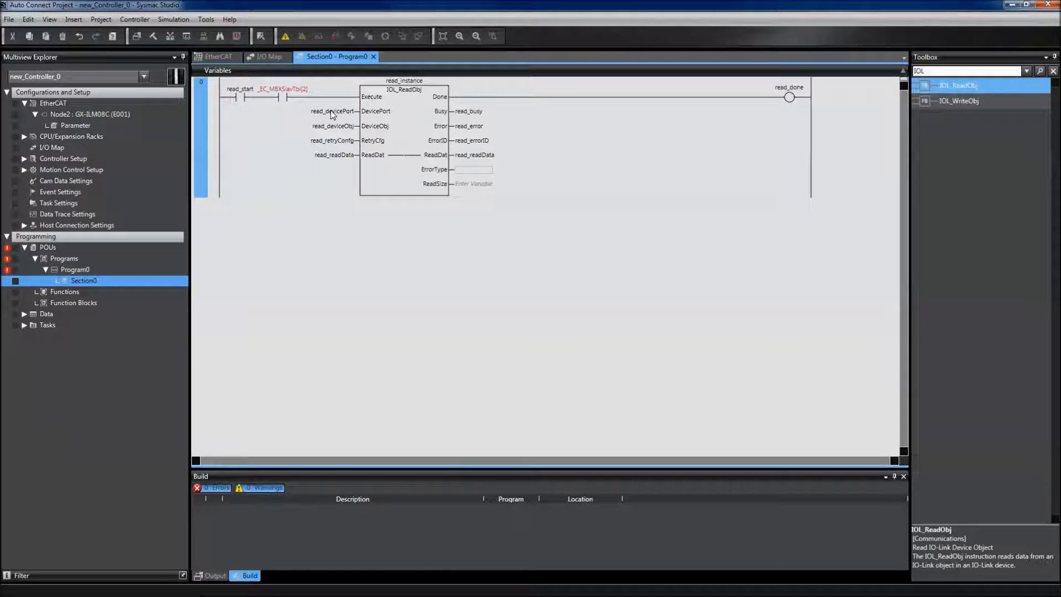
pyautogui.write('rea')
# Step: Assign read_ErrorType and read_Size to the ErrorType and ReadSize outputs, finishing the block
pyautogui.press('Down')
pyautogui.press('Down')
pyautogui.press('Return')
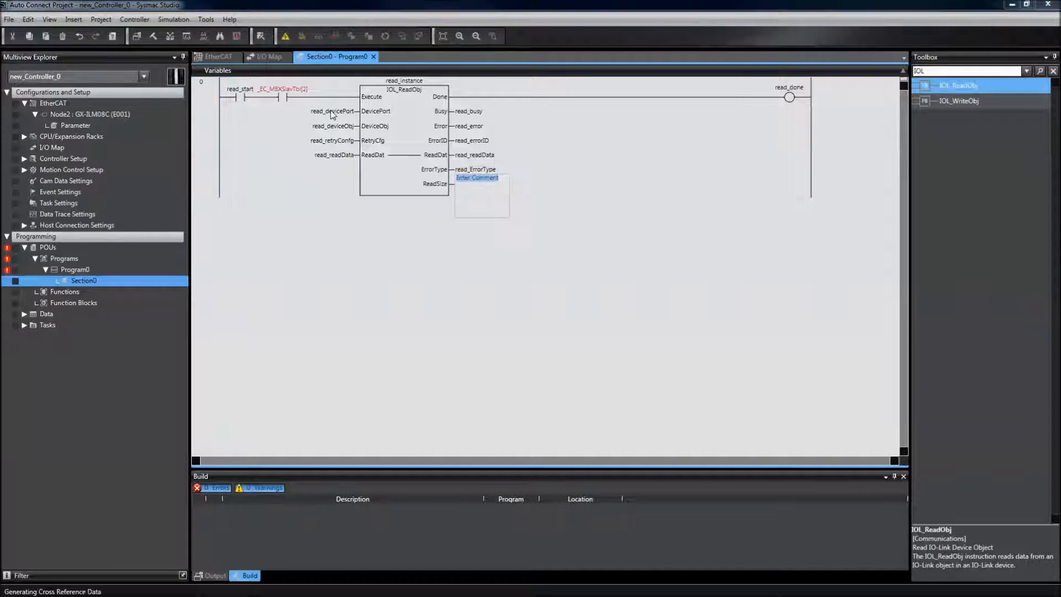
pyautogui.write('rea')
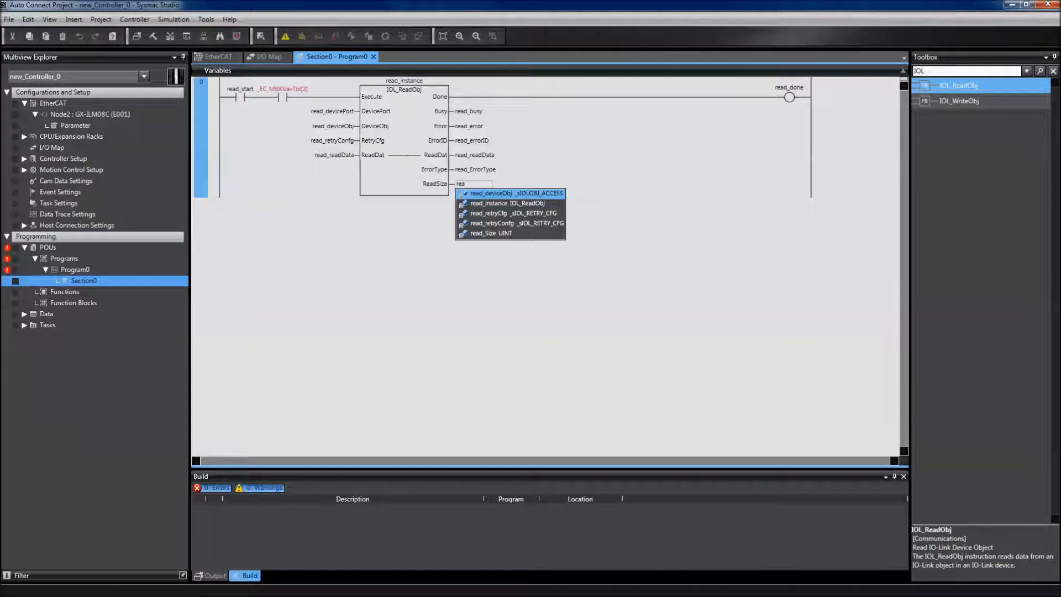
pyautogui.press('Down')
pyautogui.press('Down')
pyautogui.press('Down')
pyautogui.press('Down')
pyautogui.press('Return')
pyautogui.press('Return')
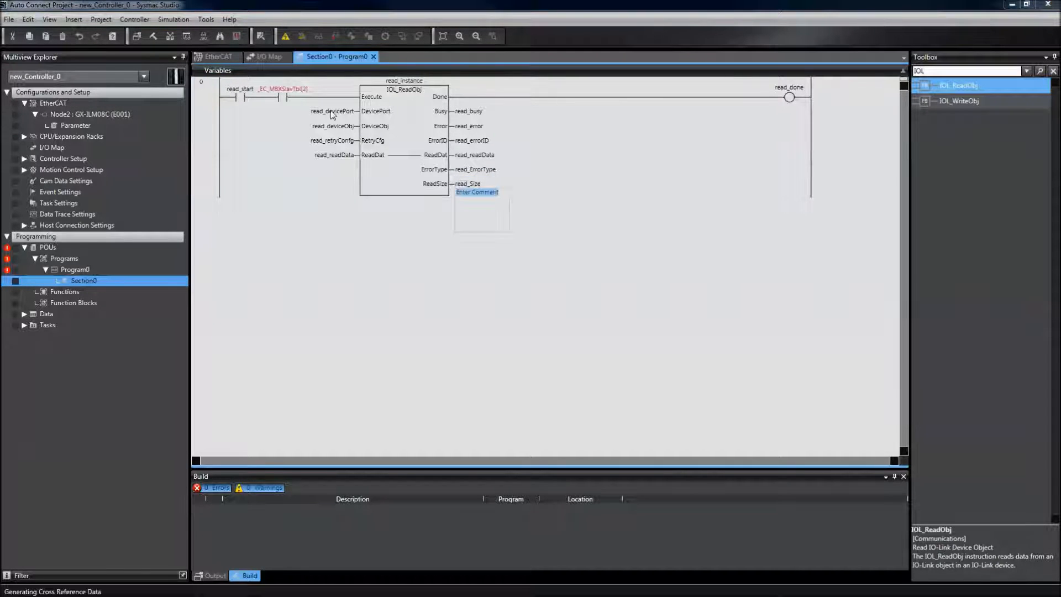
pyautogui.click(399, 114)
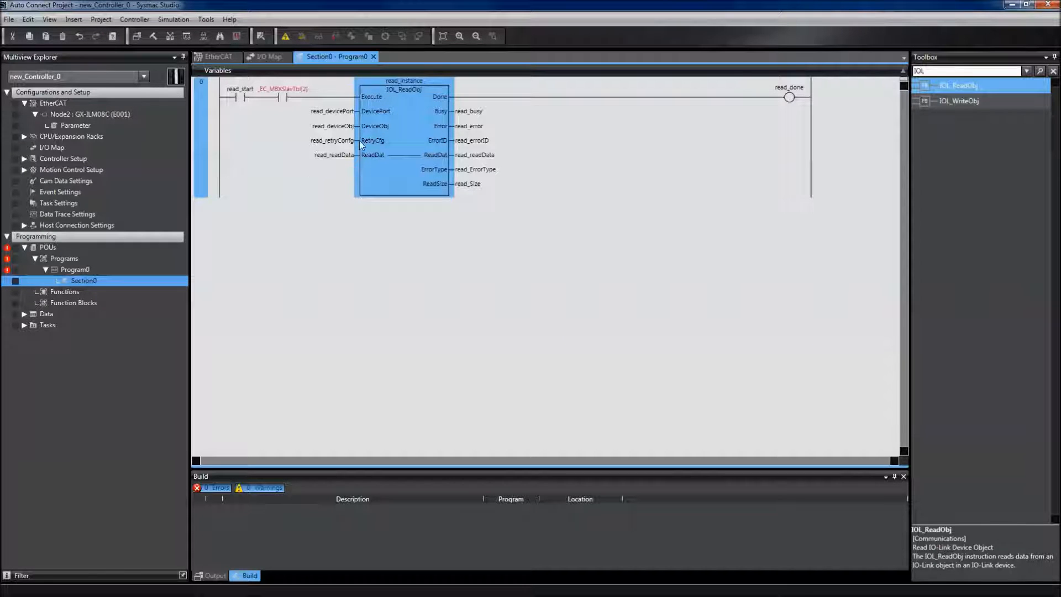
pyautogui.moveTo(403, 138)
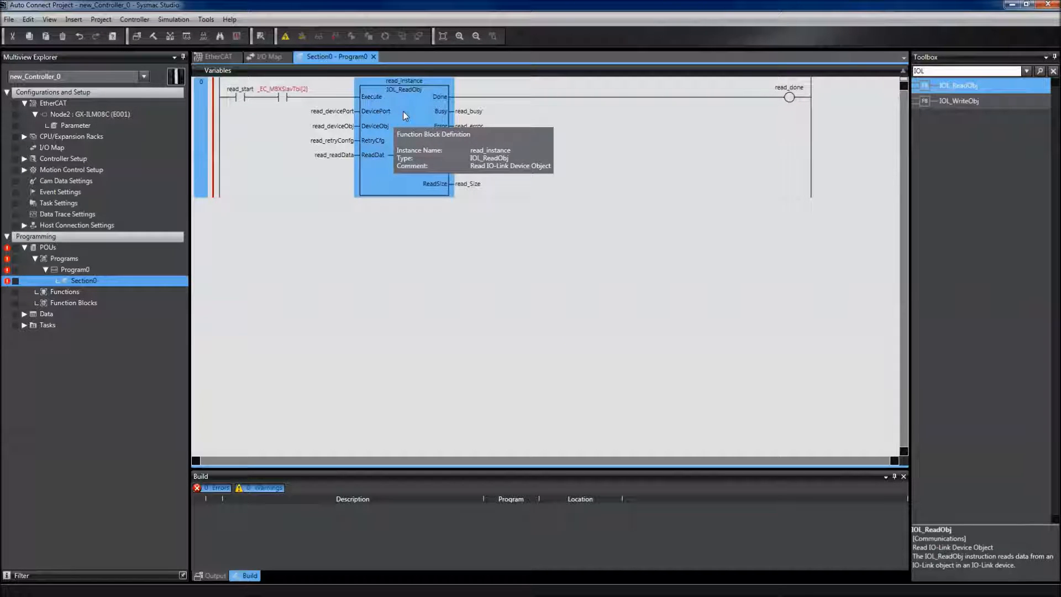
# Step: In the Variables table set read_devicePort's data type to _sDEVICE_PORT and bring up its initial value settings
pyautogui.click(349, 72)
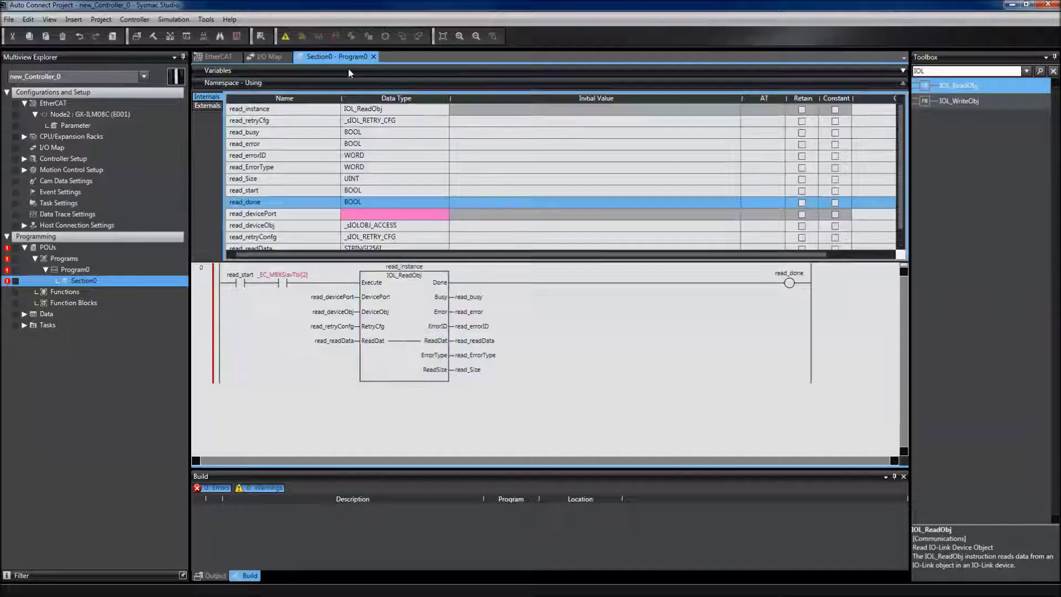
pyautogui.click(373, 214)
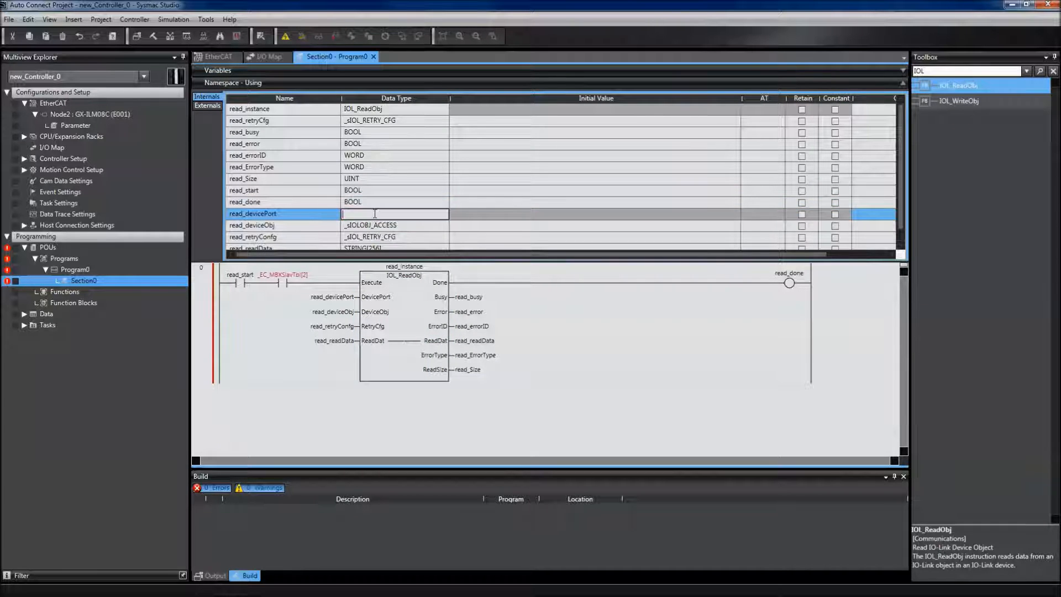
pyautogui.write('_s')
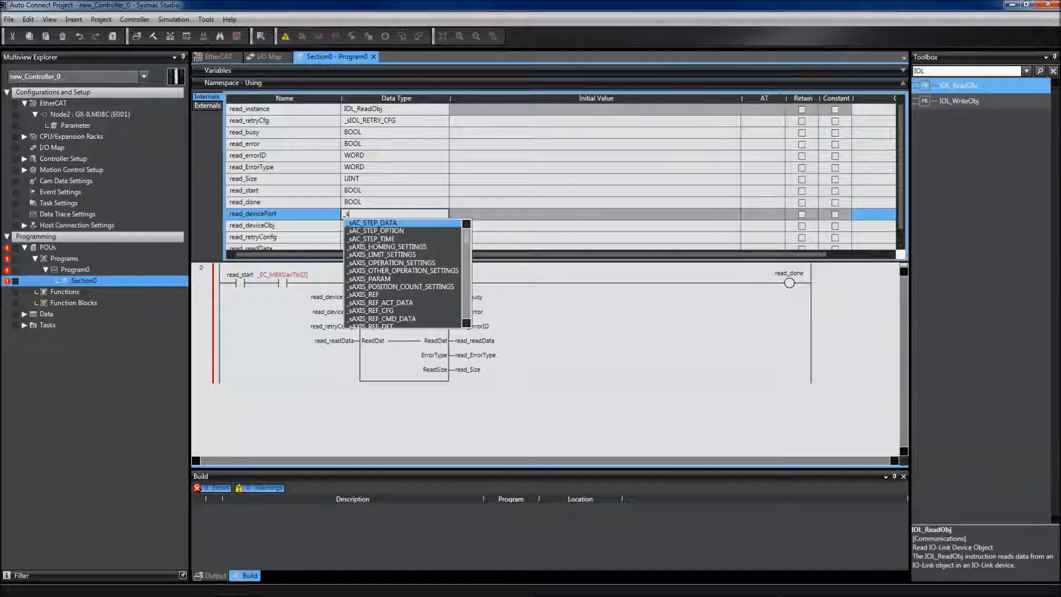
pyautogui.write('De')
pyautogui.press('Return')
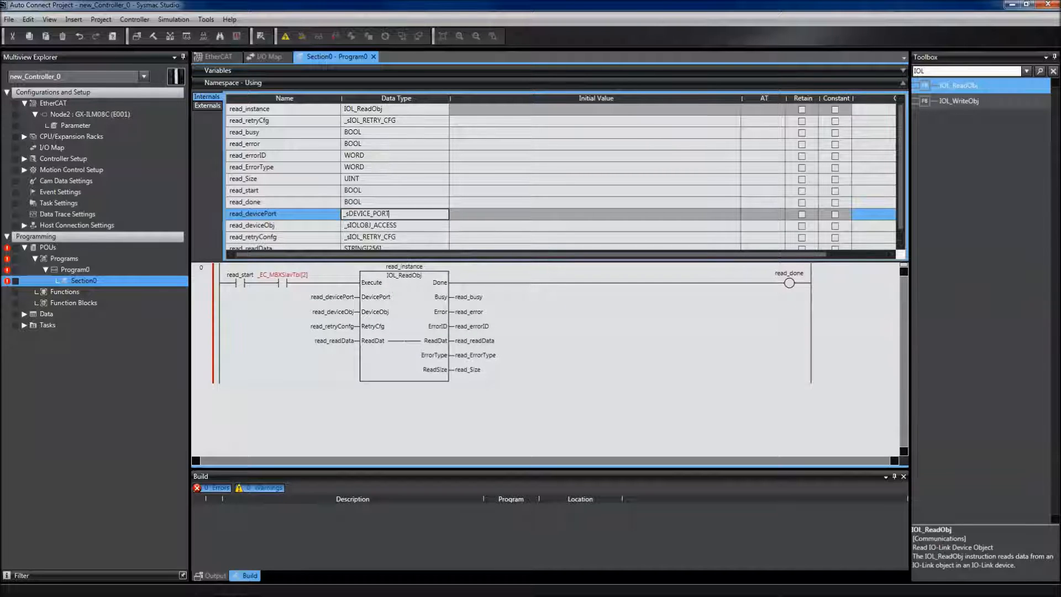
pyautogui.press('Return')
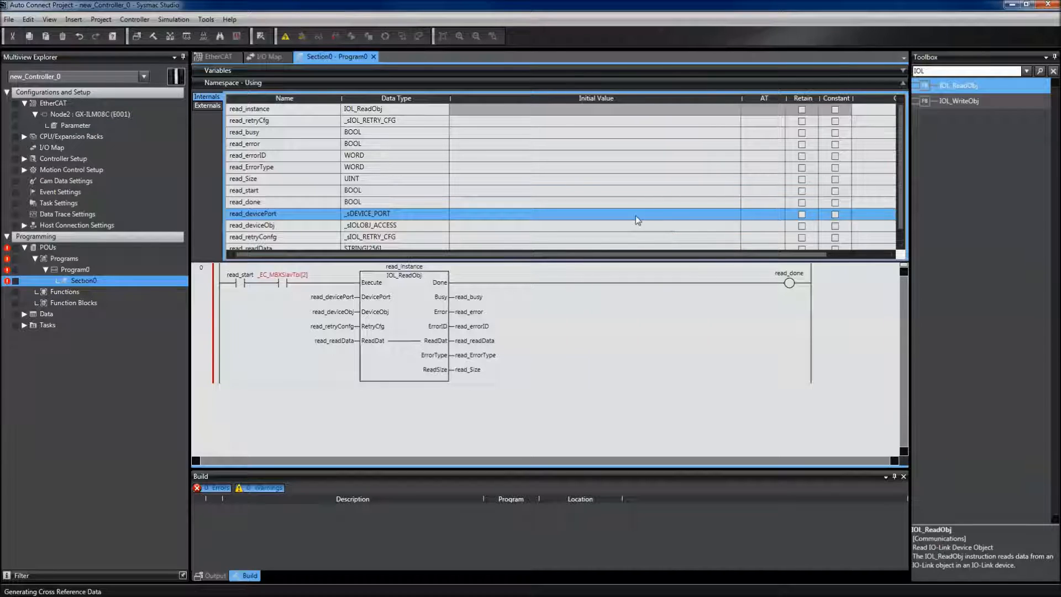
pyautogui.click(595, 214)
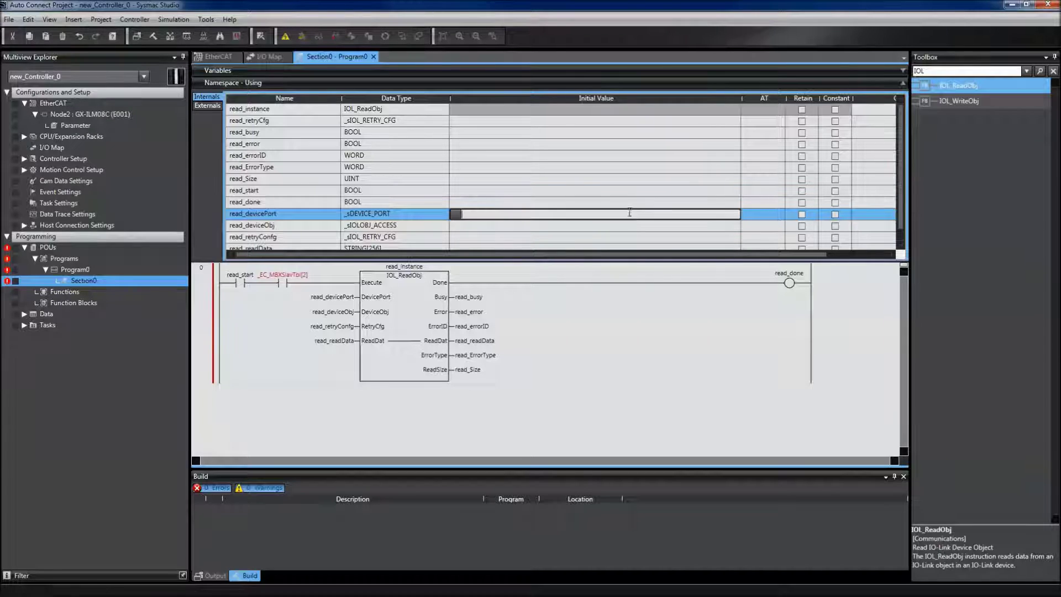
pyautogui.click(455, 216)
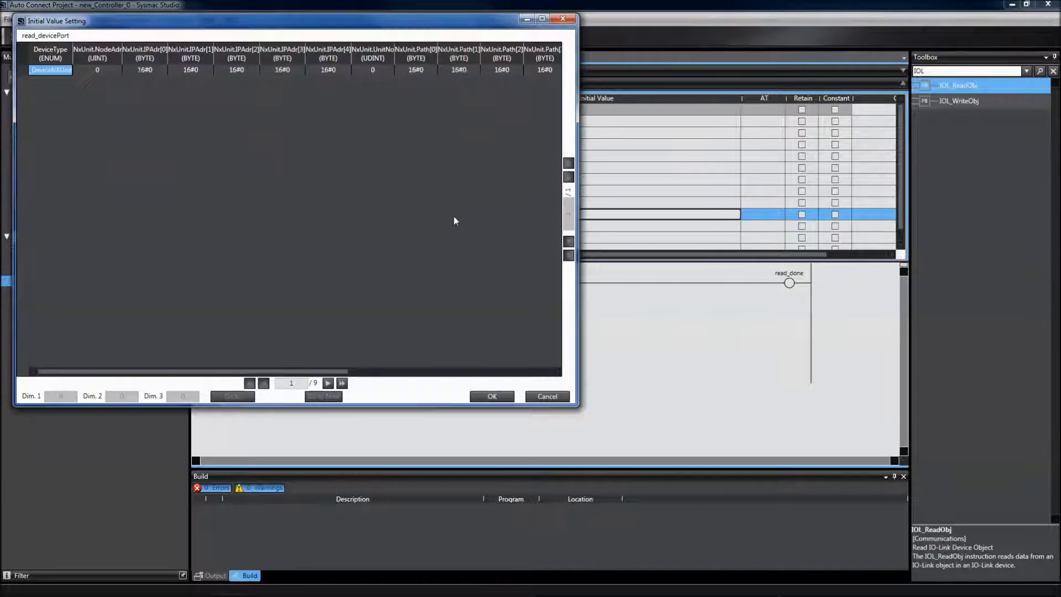
# Step: Set read_devicePort's initial DeviceType to _DeviceECATSlave, apply it and hide the Variables table
pyautogui.click(51, 72)
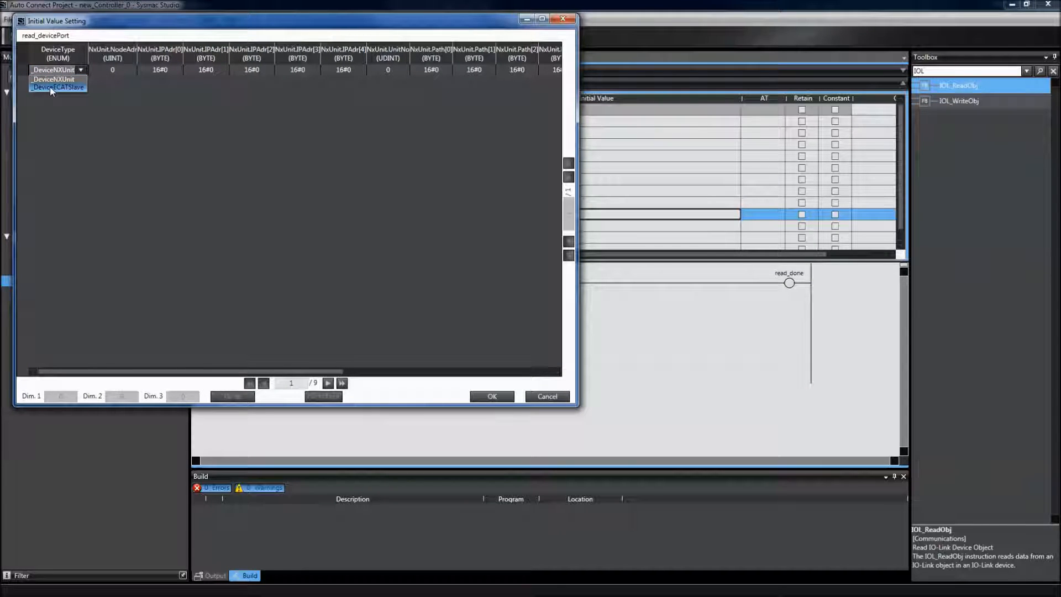
pyautogui.click(49, 86)
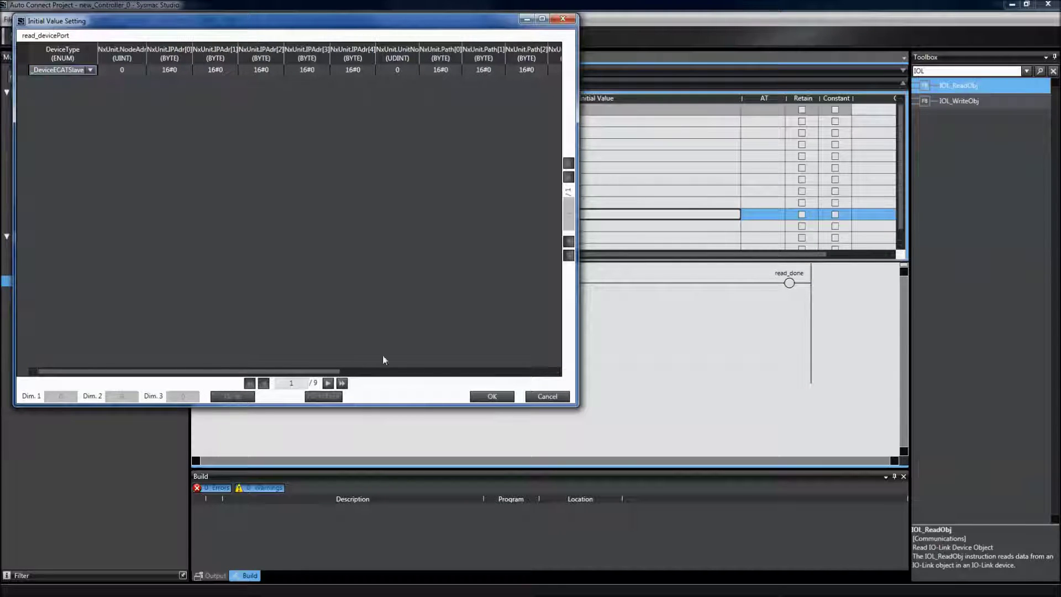
pyautogui.click(490, 396)
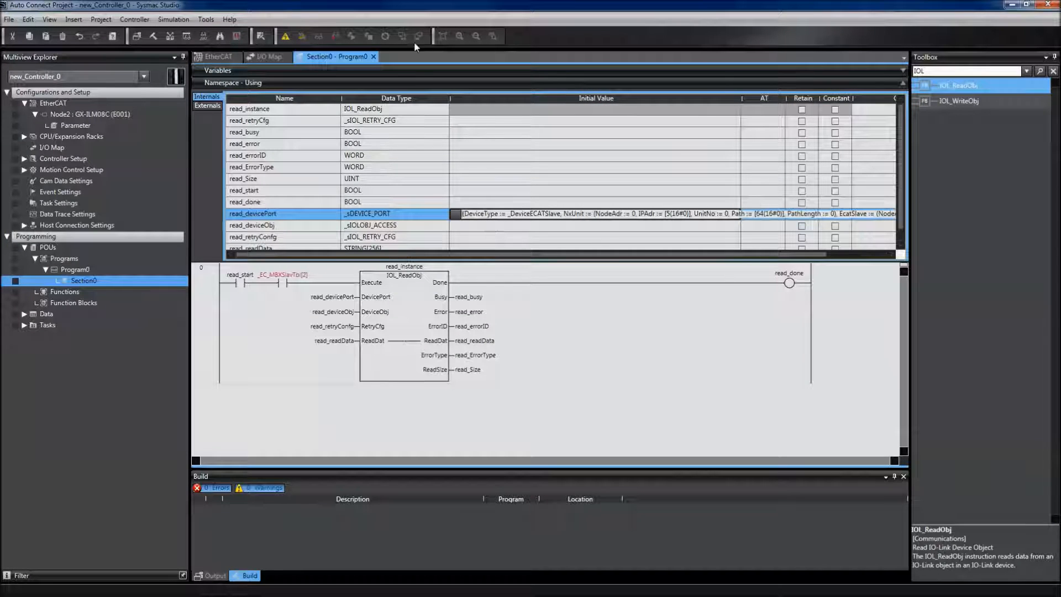
pyautogui.click(410, 71)
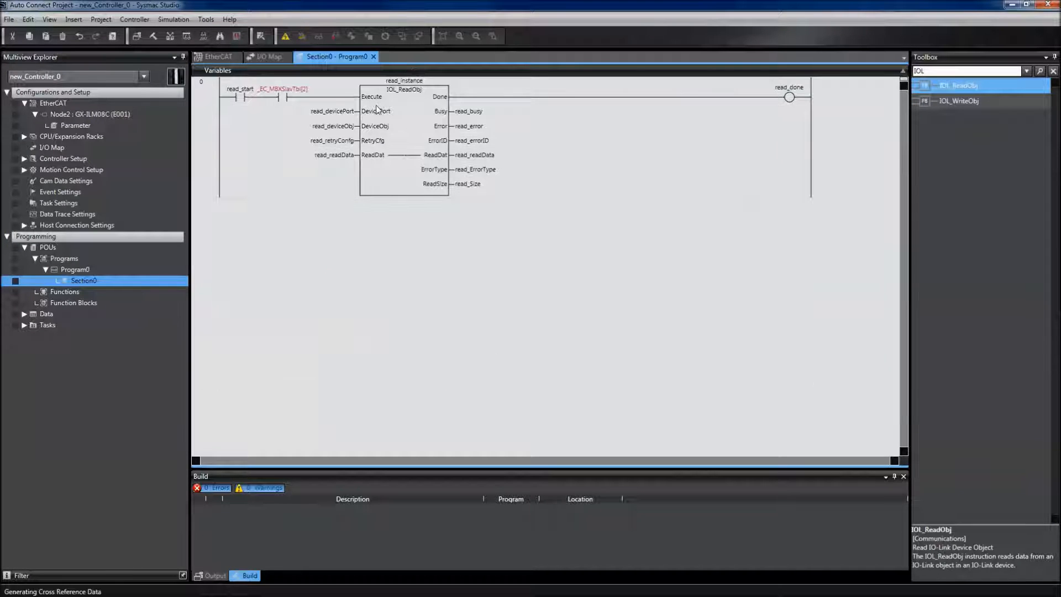
pyautogui.click(330, 97)
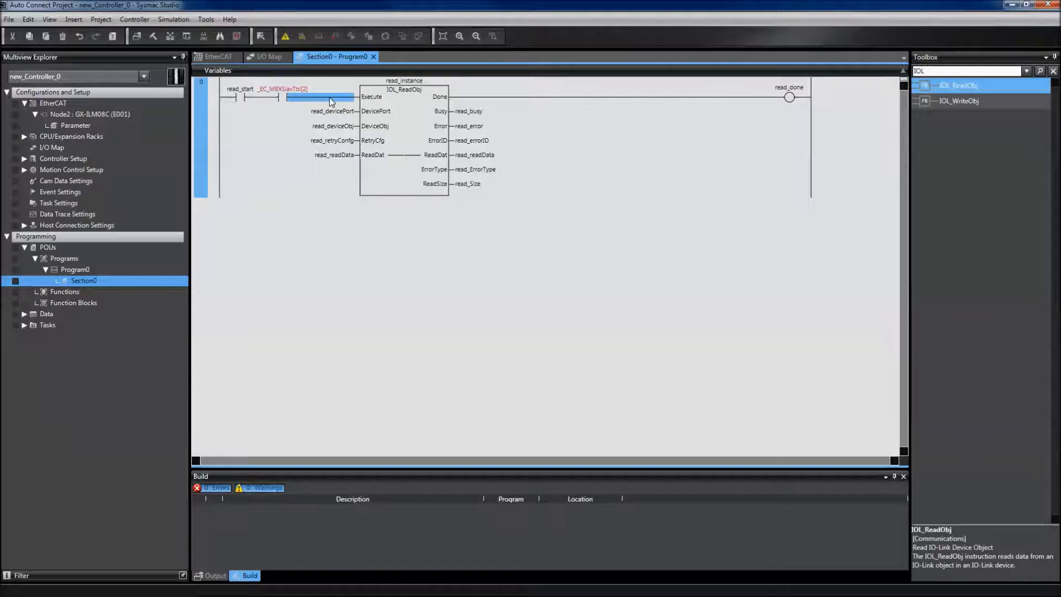
# Step: Insert an inline ST box on the rung link before Execute and begin editing it
pyautogui.rightClick(330, 97)
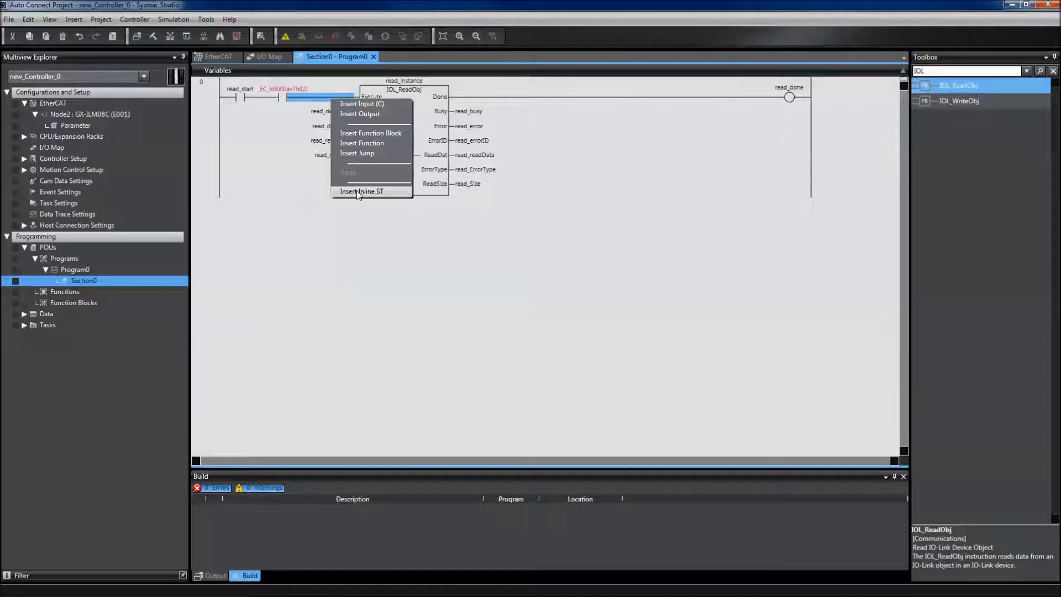
pyautogui.click(386, 192)
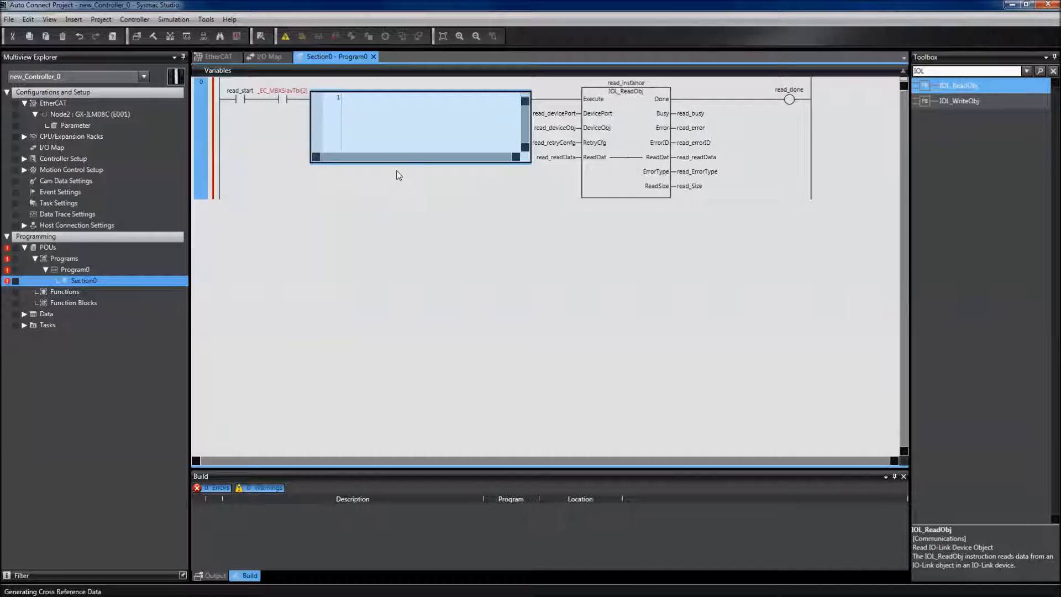
pyautogui.click(419, 126)
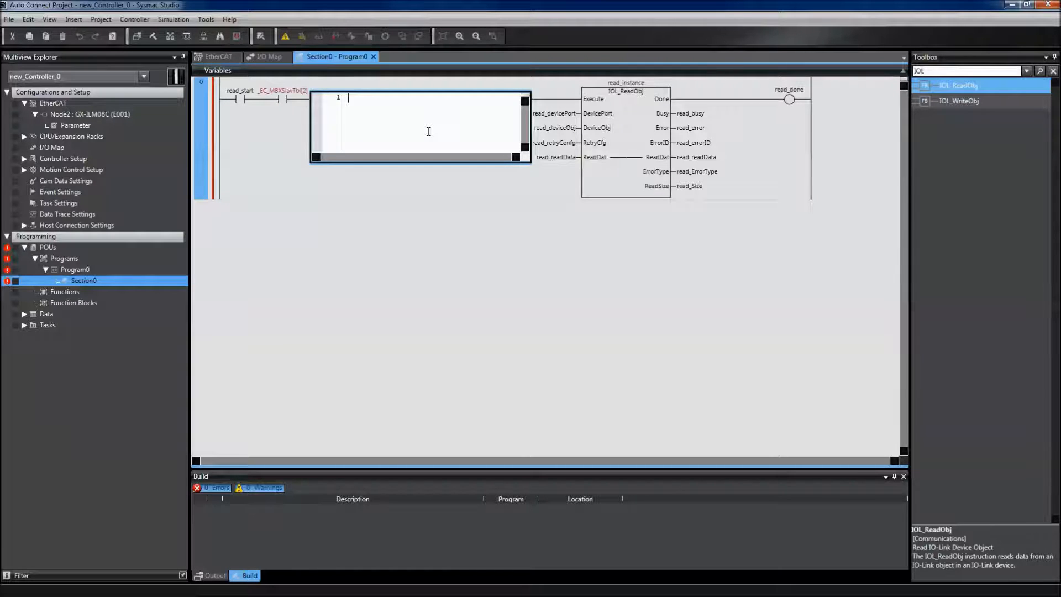
pyautogui.write('devi')
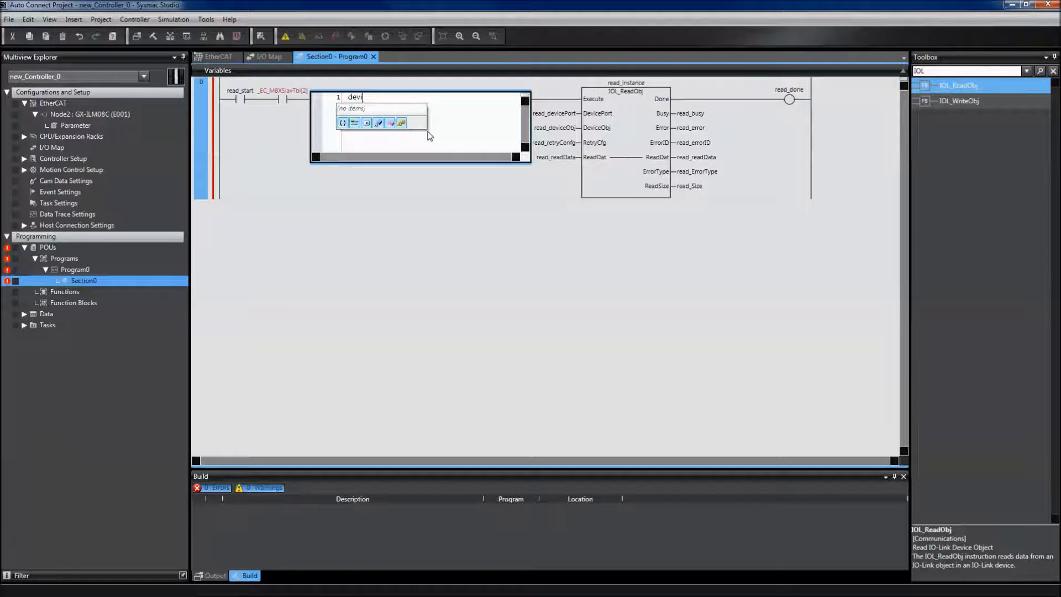
# Step: Enter read_devicePort.DeviceType using autocomplete in the inline ST box
pyautogui.press('BackSpace')
pyautogui.press('BackSpace')
pyautogui.press('BackSpace')
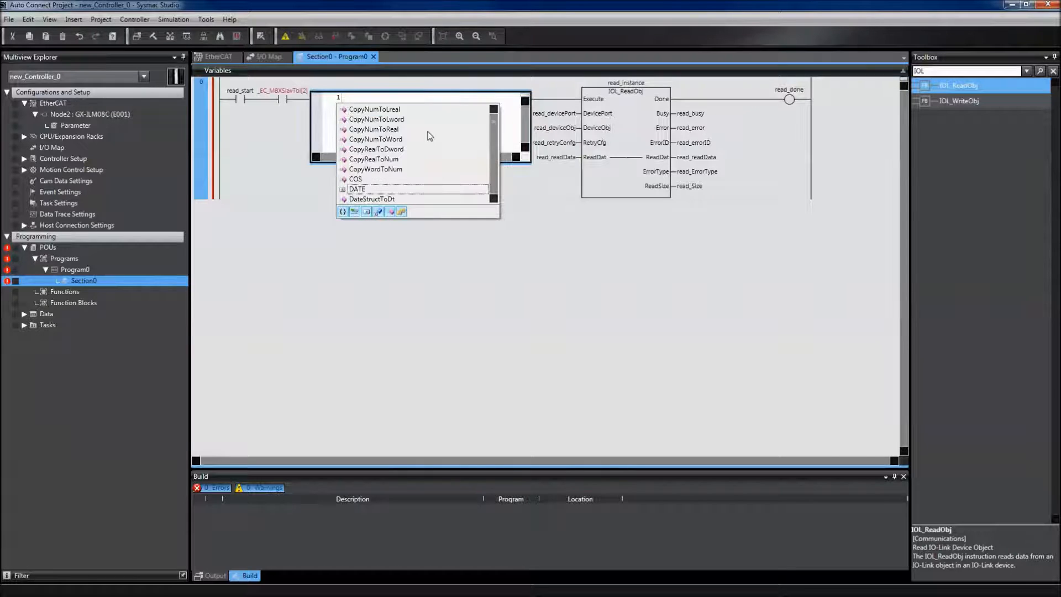
pyautogui.write('read_devi')
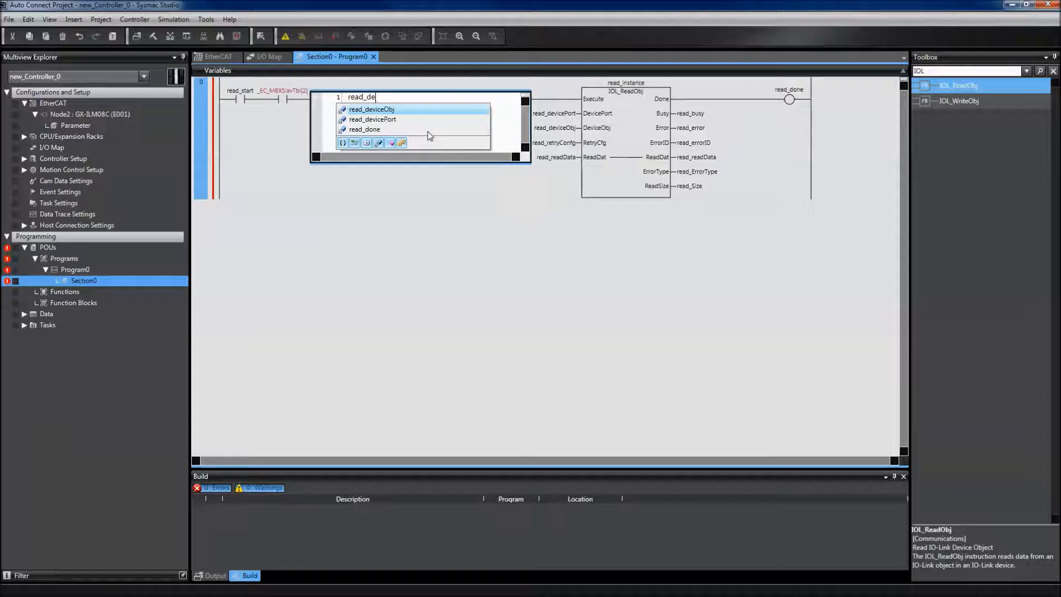
pyautogui.press('Down')
pyautogui.press('Return')
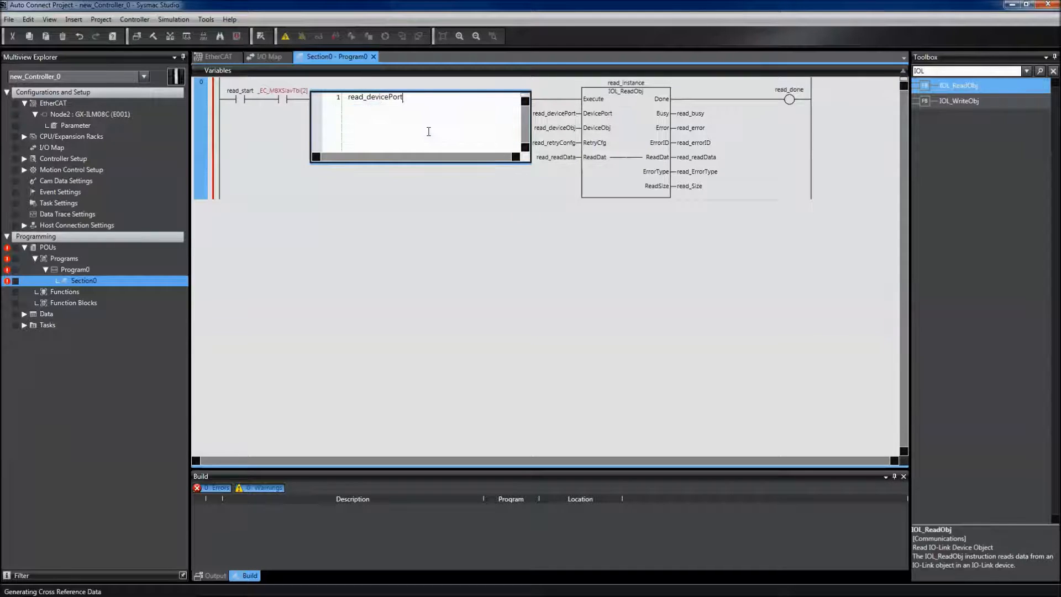
pyautogui.write('.')
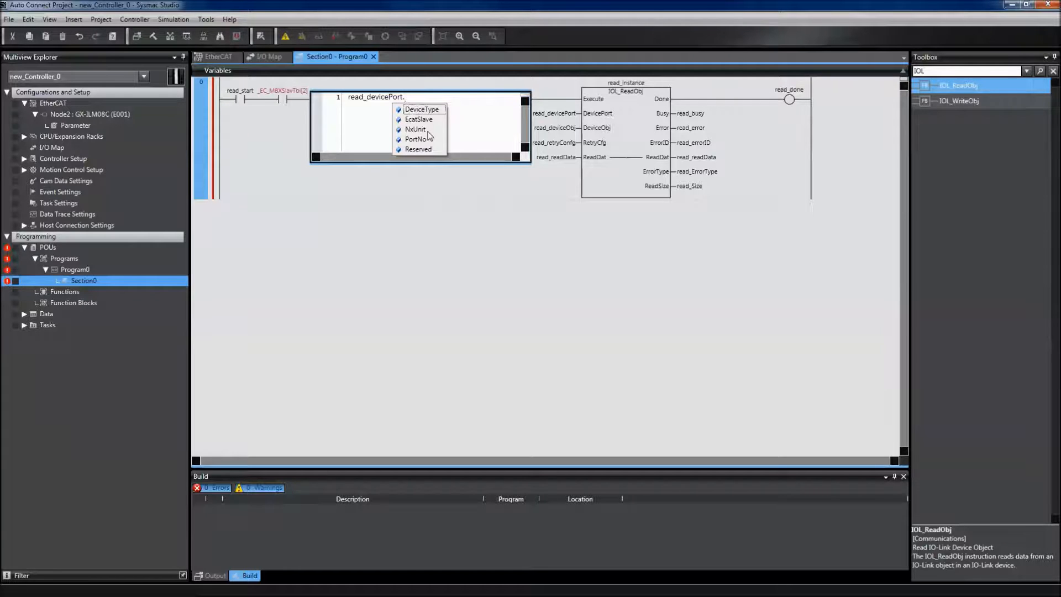
pyautogui.press('Down')
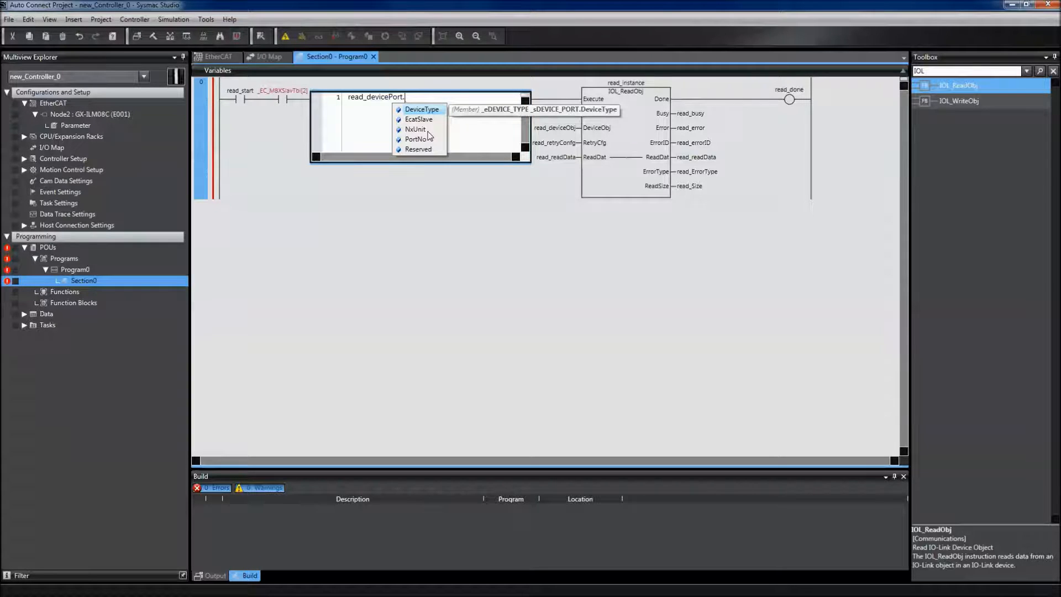
pyautogui.press('Return')
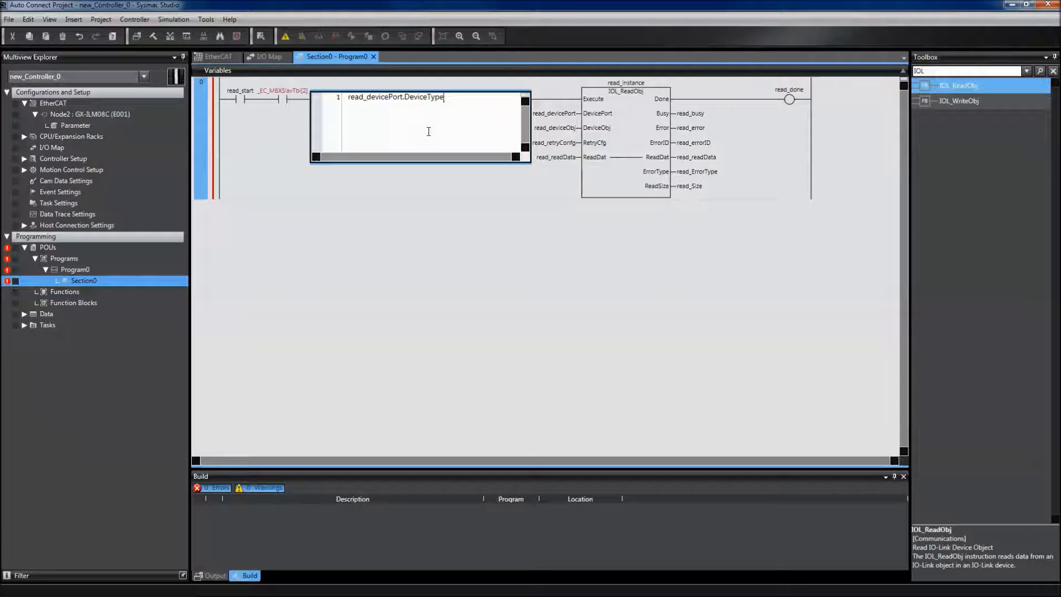
pyautogui.write(':=')
pyautogui.write('_')
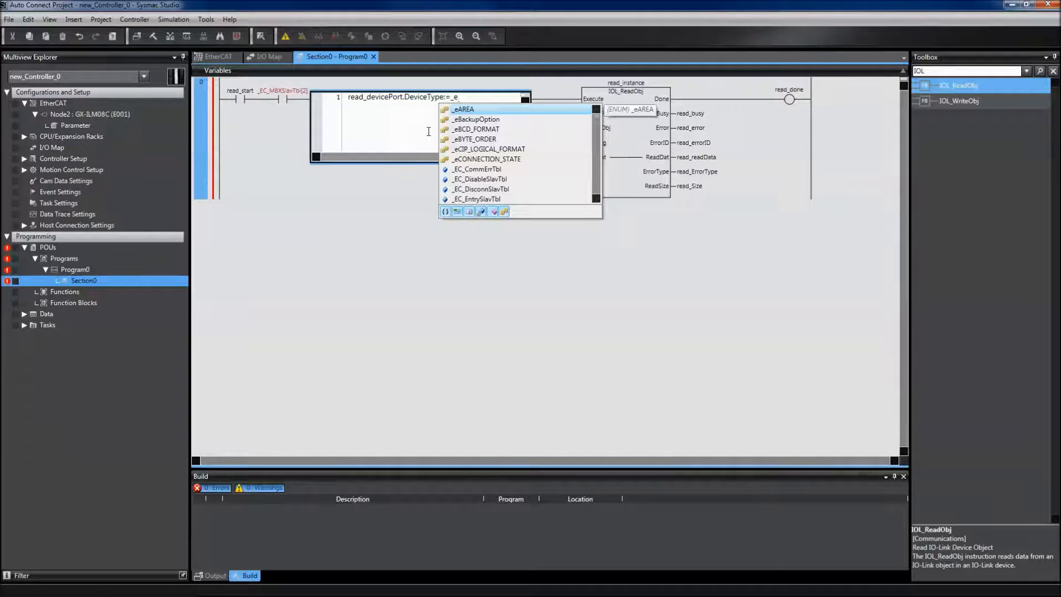
pyautogui.write('eDevi')
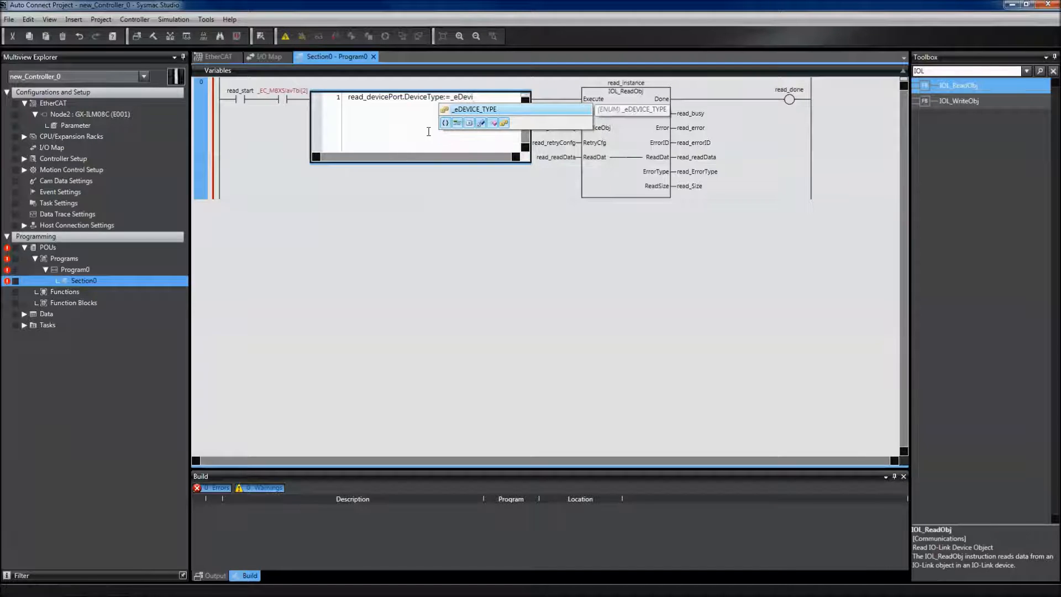
# Step: Complete the statement with :=_eDEVICE_TYPE#_DeviceECATSlave; and enlarge the code box
pyautogui.press('Tab')
pyautogui.write('#')
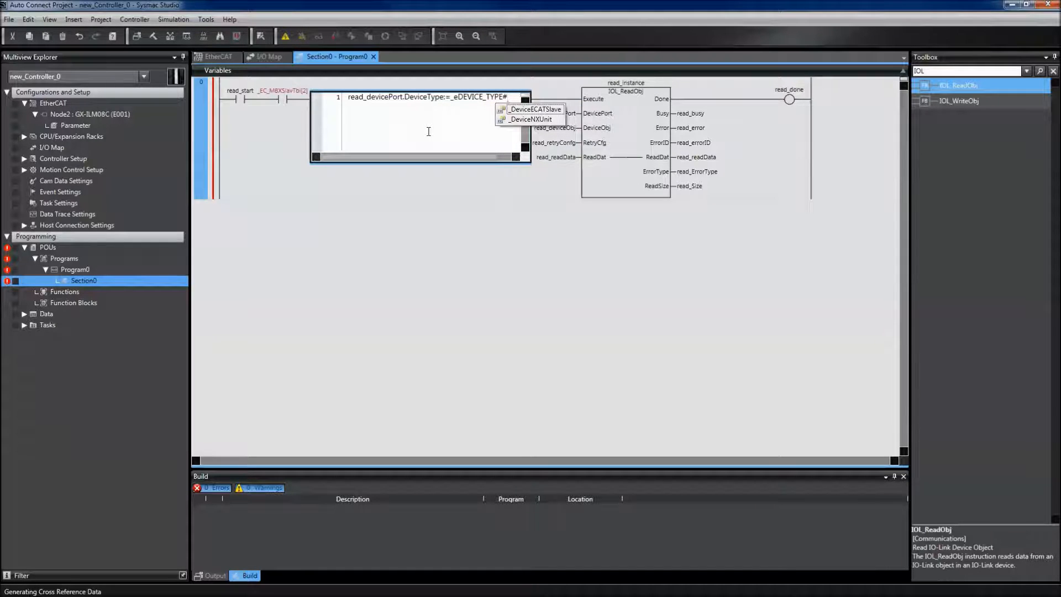
pyautogui.write('_Devi')
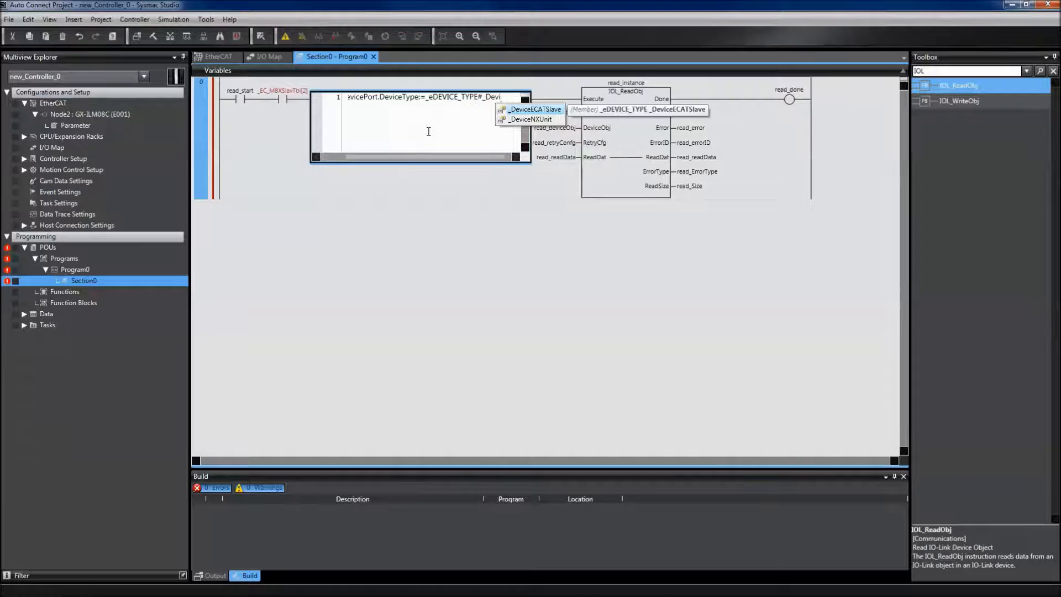
pyautogui.press('Tab')
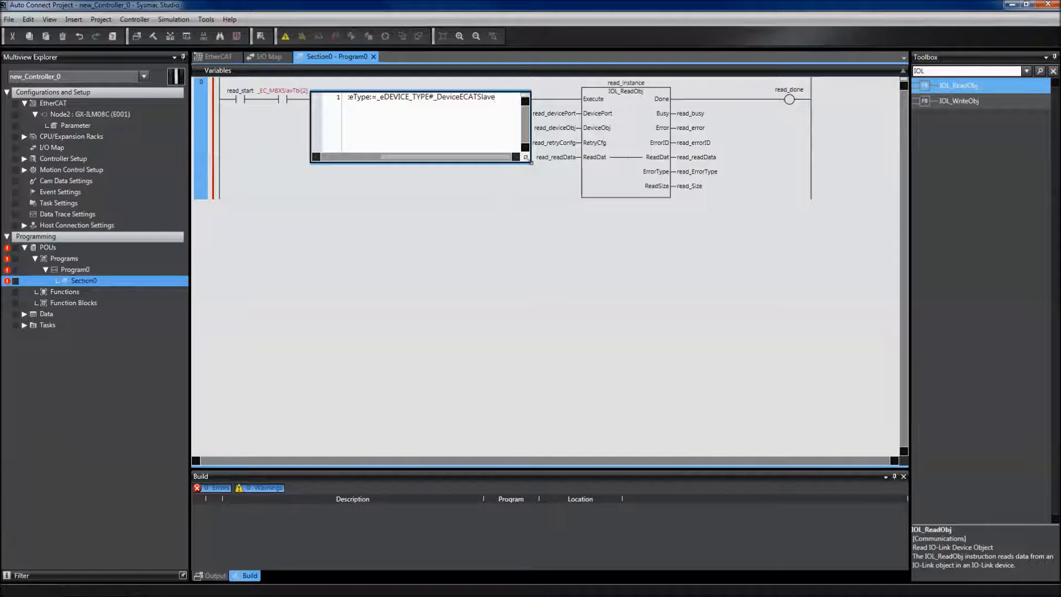
pyautogui.moveTo(530, 159); pyautogui.dragTo(624, 175)
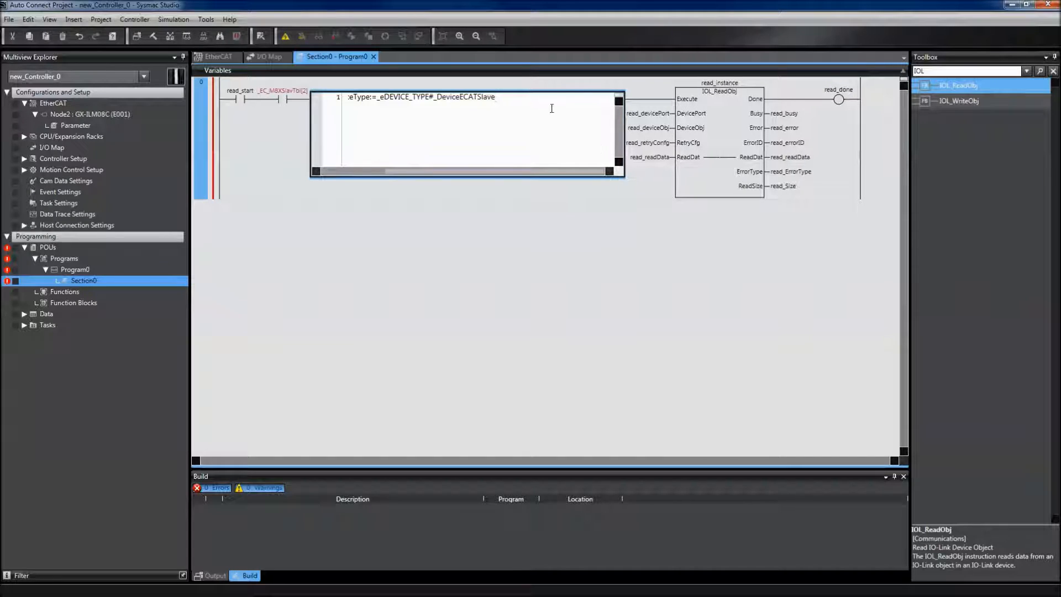
pyautogui.write(';')
# Step: Write line 2 as read_devicePort.EcatSlave.NodeAdr:=UINT#10#2; using autocomplete for the members
pyautogui.press('Return')
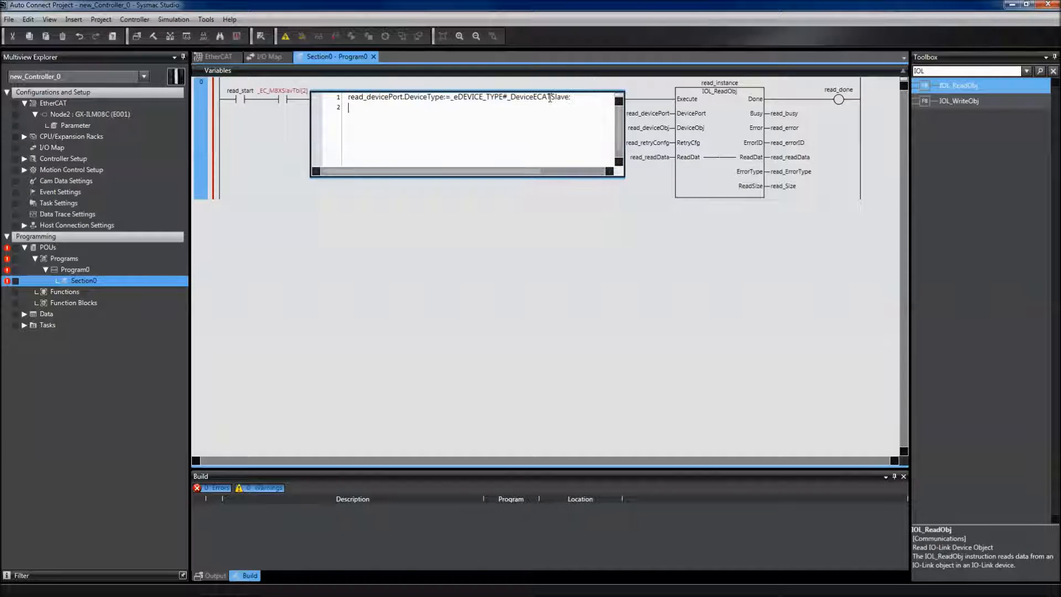
pyautogui.write('read')
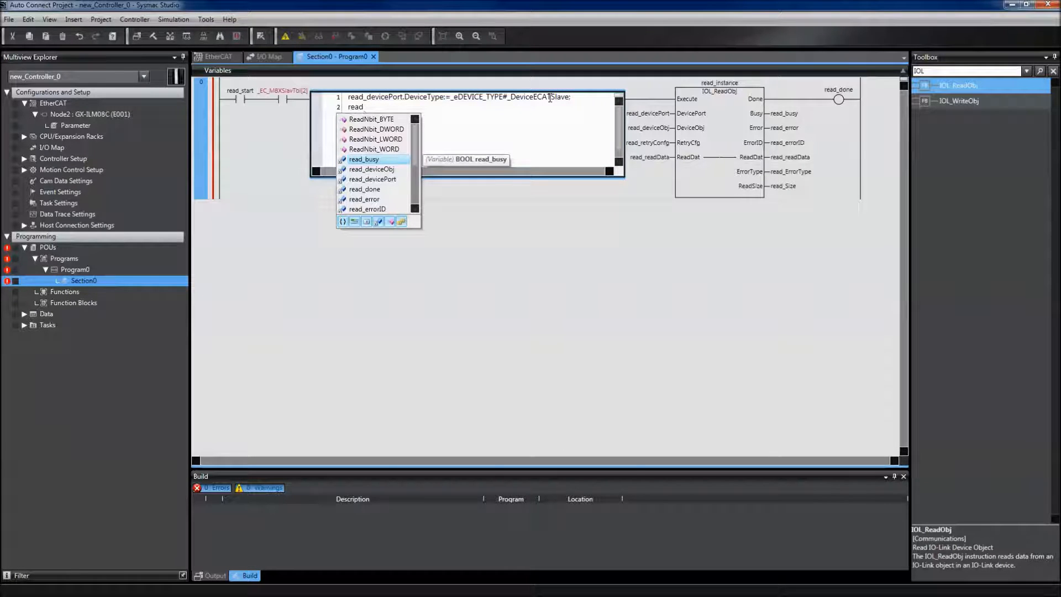
pyautogui.press('Down')
pyautogui.press('Down')
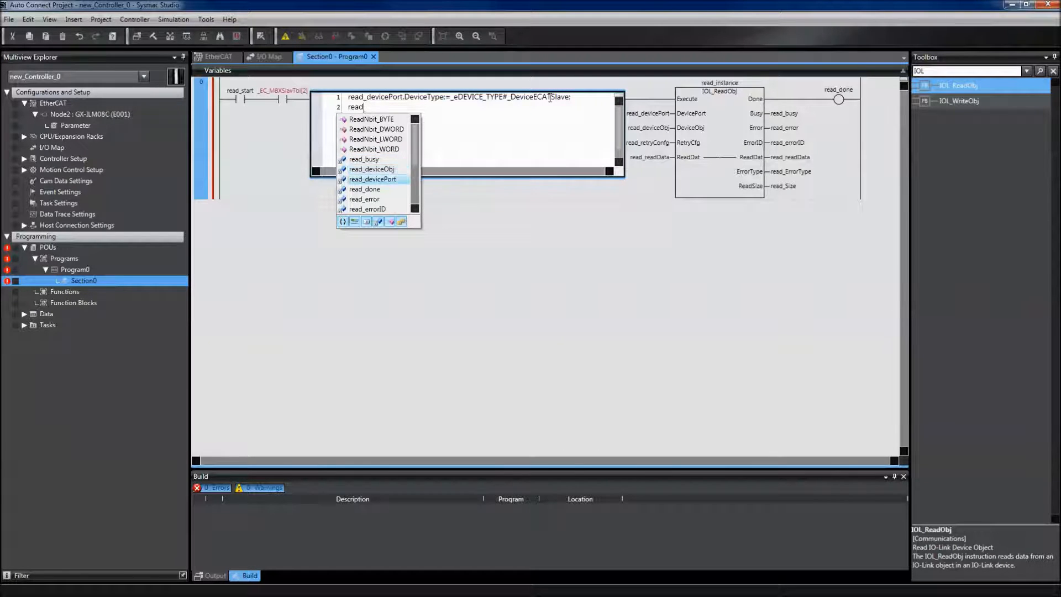
pyautogui.press('Return')
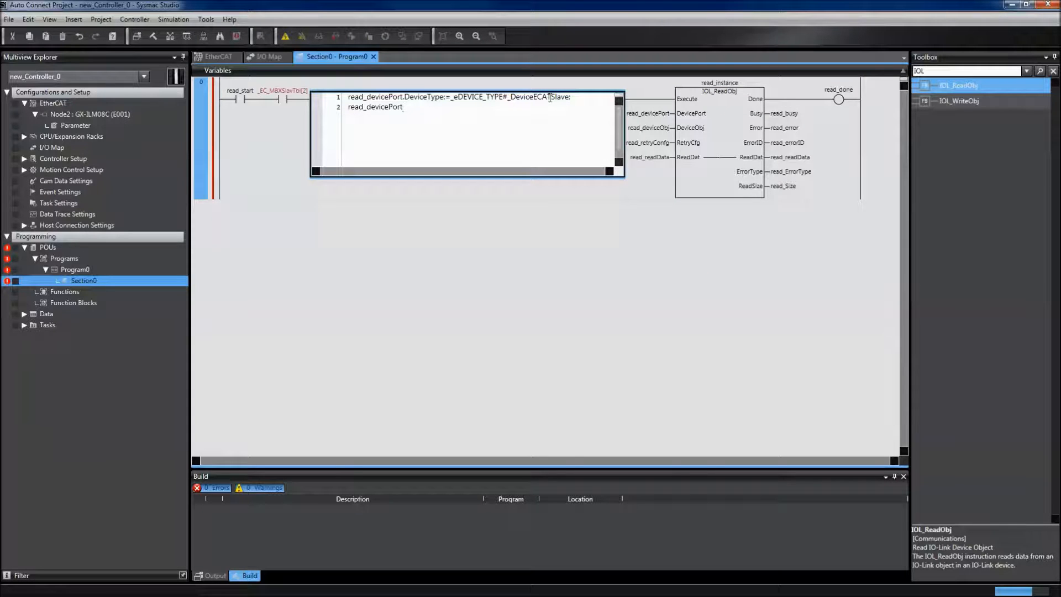
pyautogui.write('.')
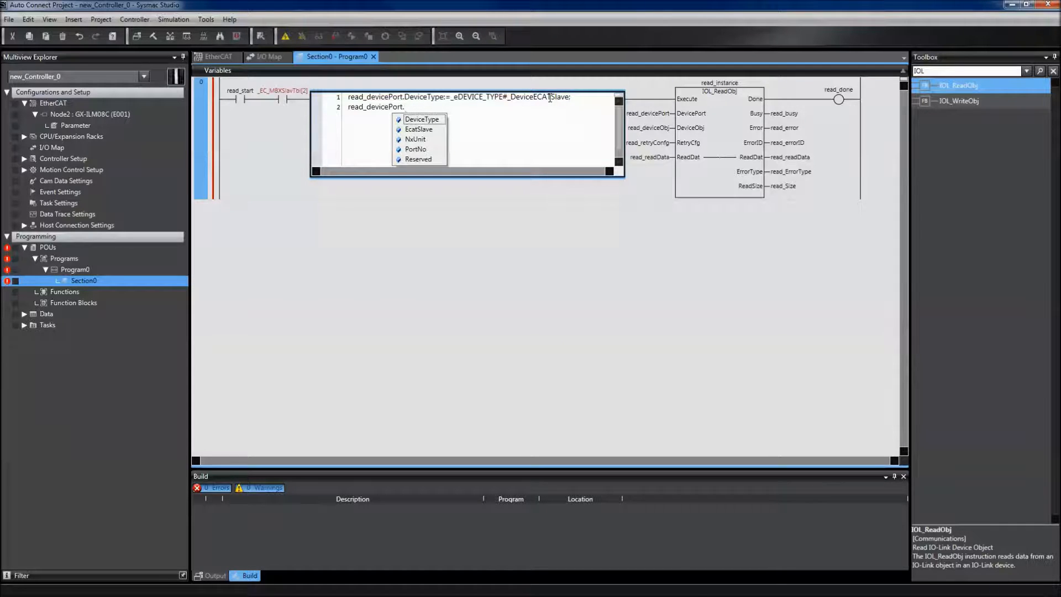
pyautogui.press('Down')
pyautogui.press('Return')
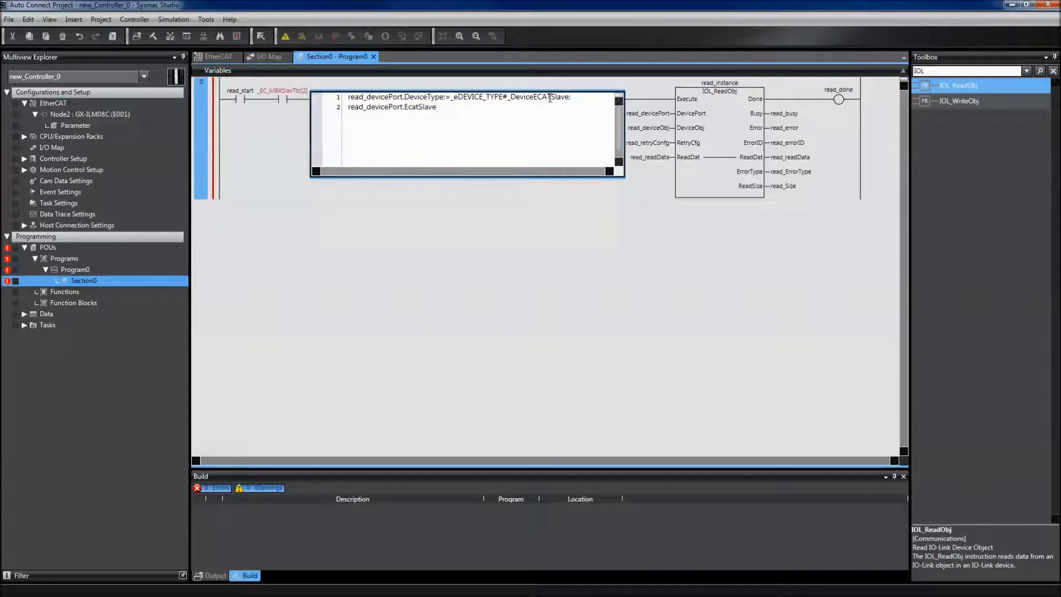
pyautogui.write('.no')
pyautogui.press('Return')
pyautogui.write(':=')
pyautogui.write('U')
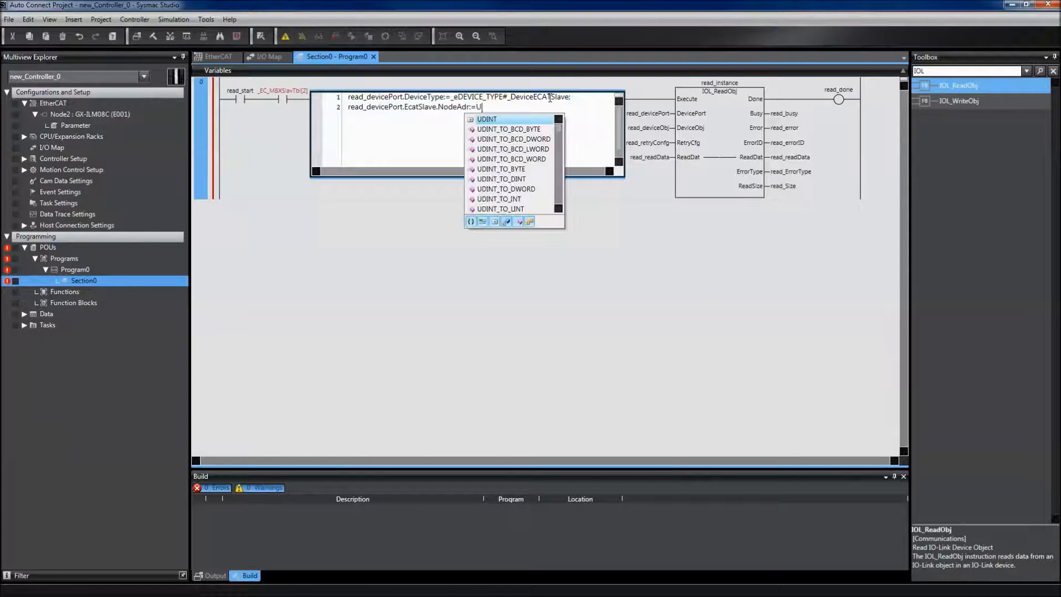
pyautogui.write('INT#10')
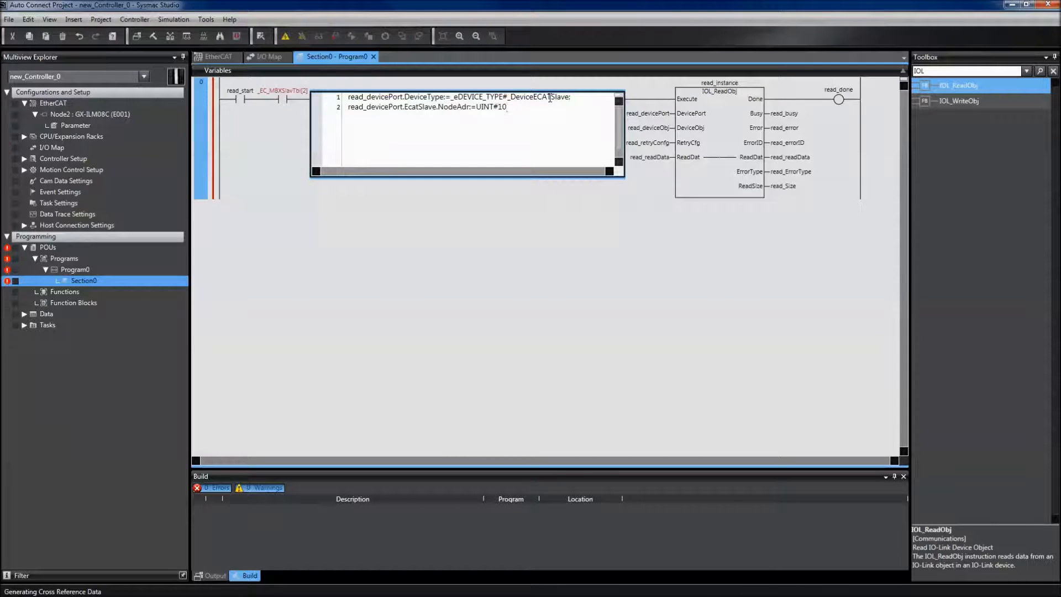
pyautogui.write('#2')
pyautogui.write('read_')
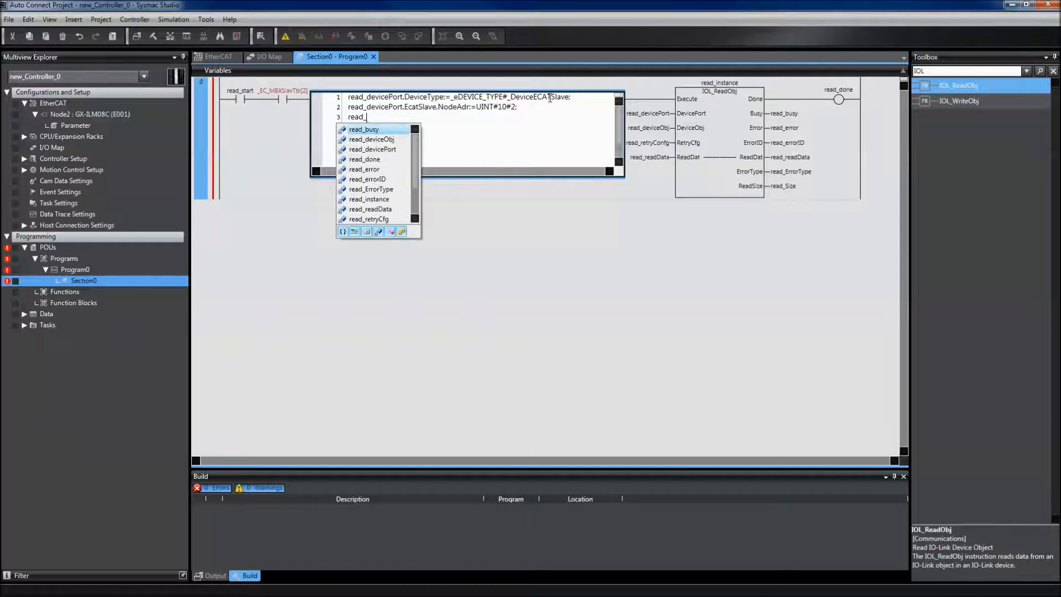
pyautogui.write('por')
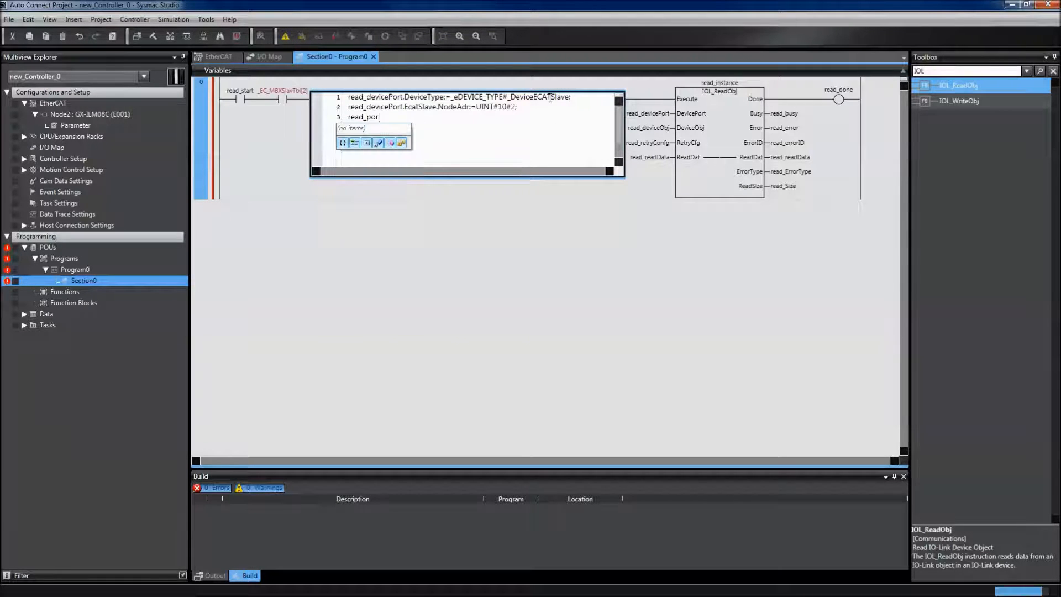
# Step: Write line 3 as read_devicePort.PortNo:=USINT#1; after fixing the mistyped name
pyautogui.press('BackSpace')
pyautogui.press('BackSpace')
pyautogui.press('BackSpace')
pyautogui.write('d')
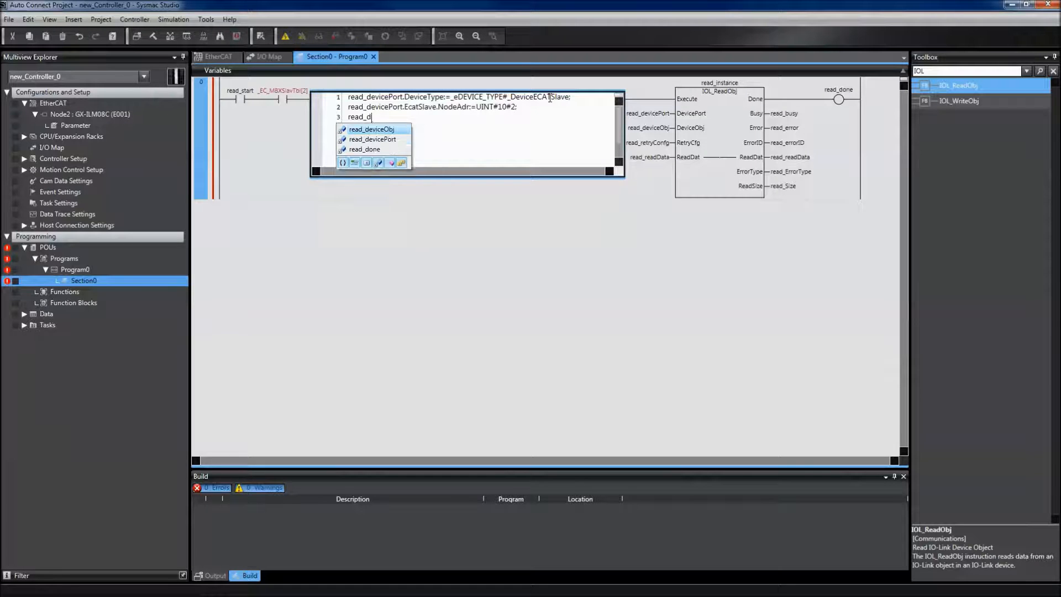
pyautogui.write('evic')
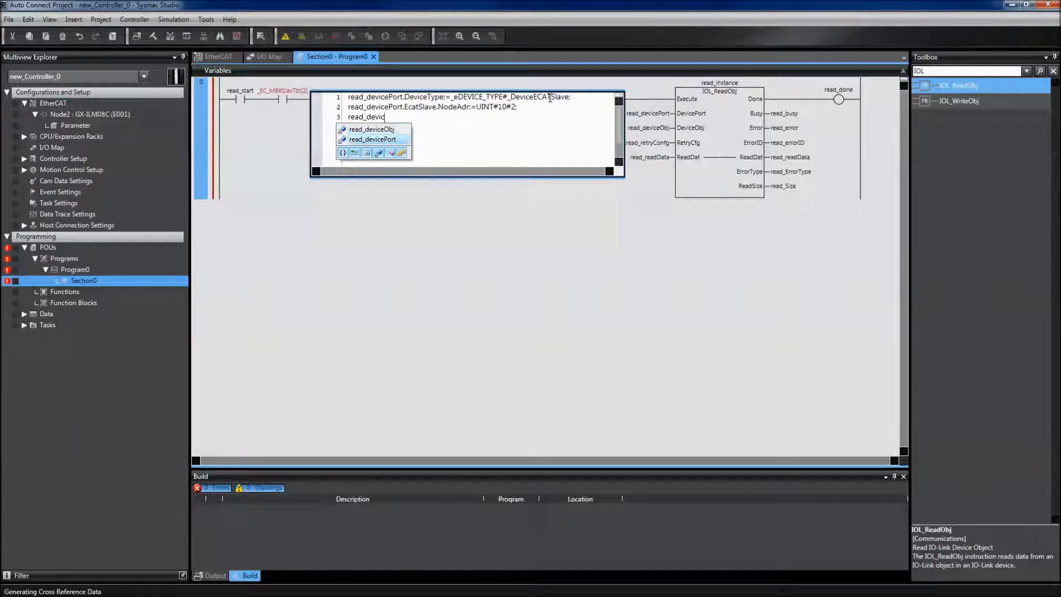
pyautogui.press('Tab')
pyautogui.write('.')
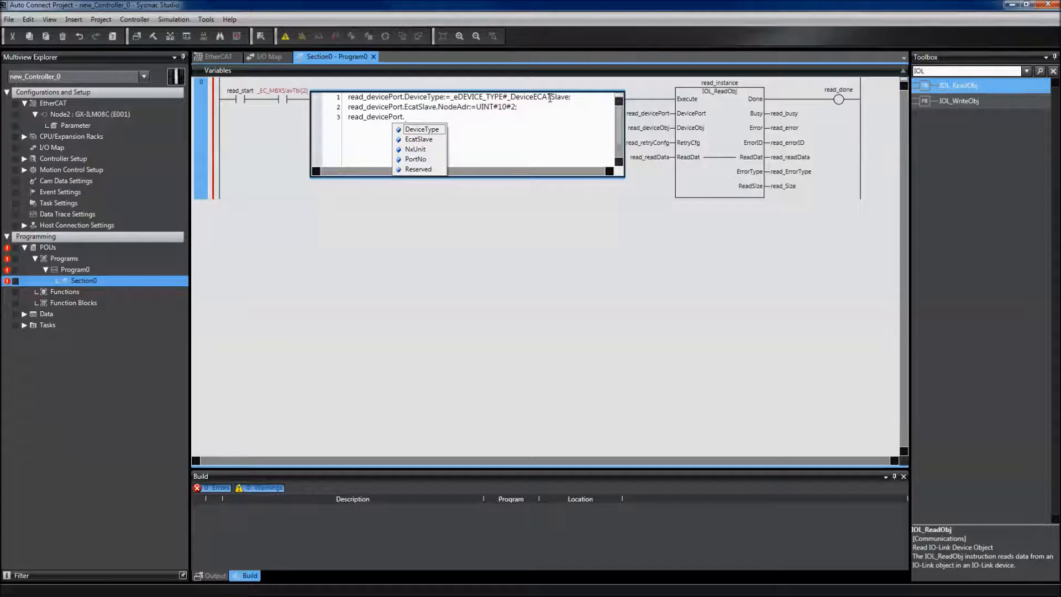
pyautogui.write('P')
pyautogui.press('Tab')
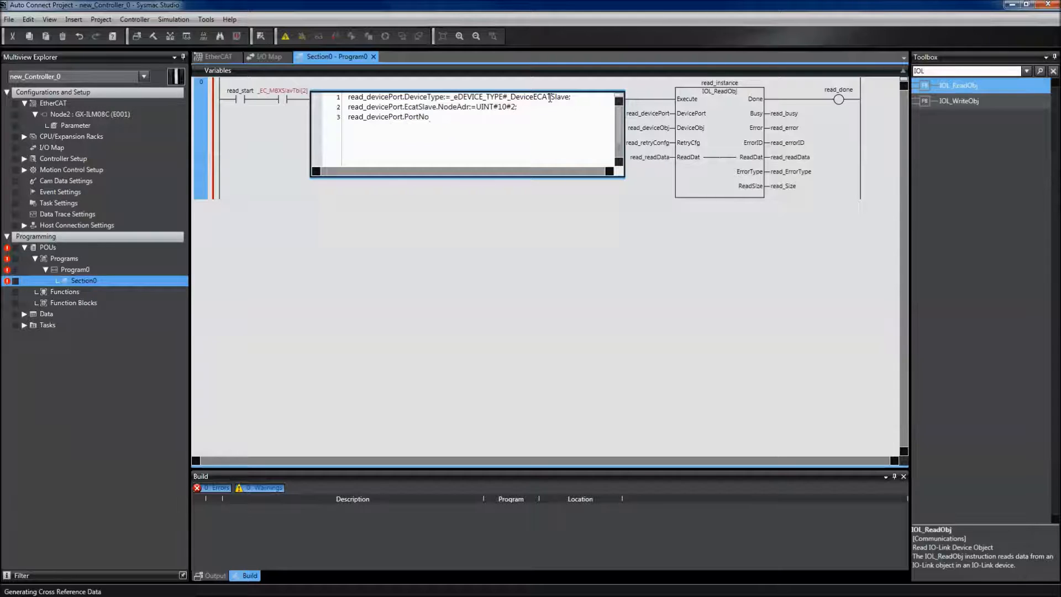
pyautogui.write(':=')
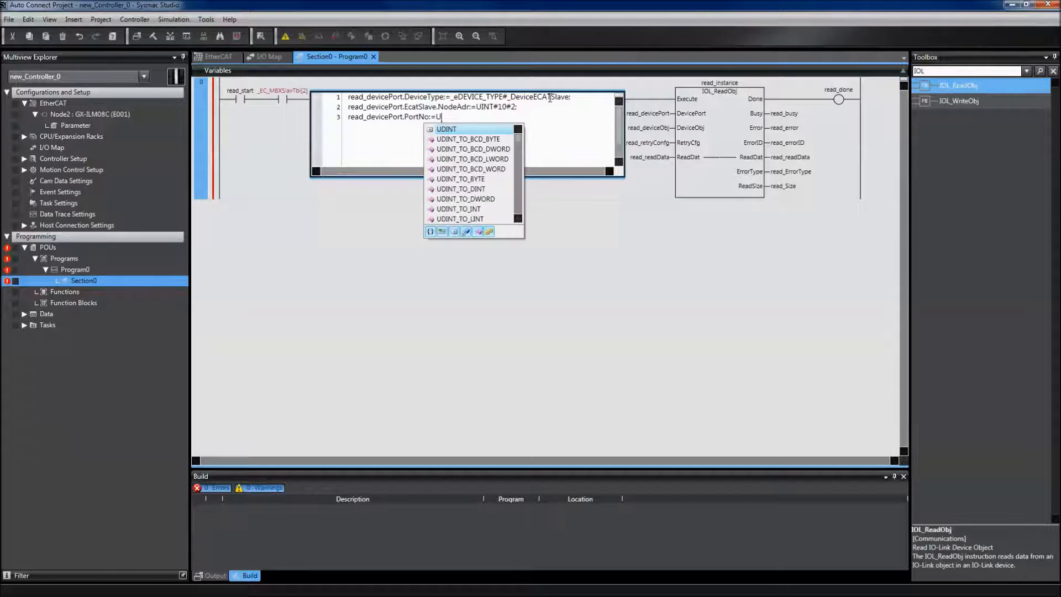
pyautogui.write('USIN')
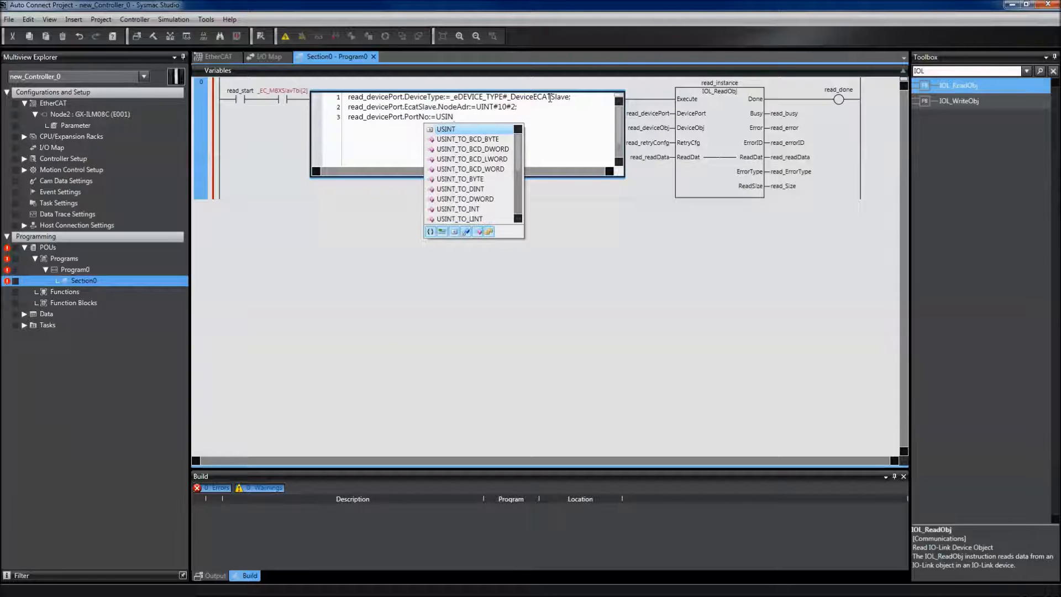
pyautogui.write('T#1')
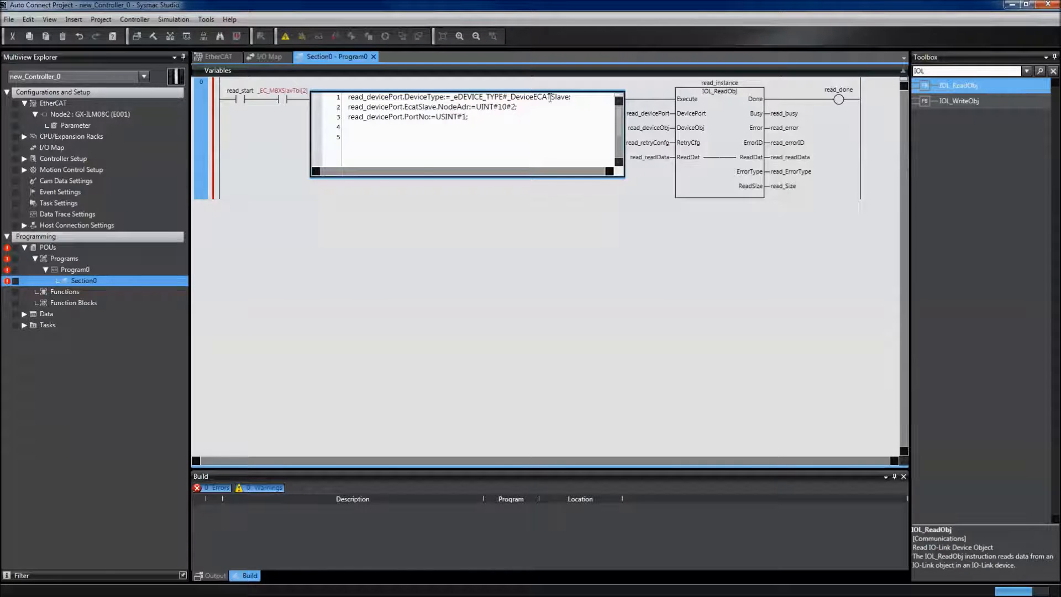
pyautogui.write('read_d')
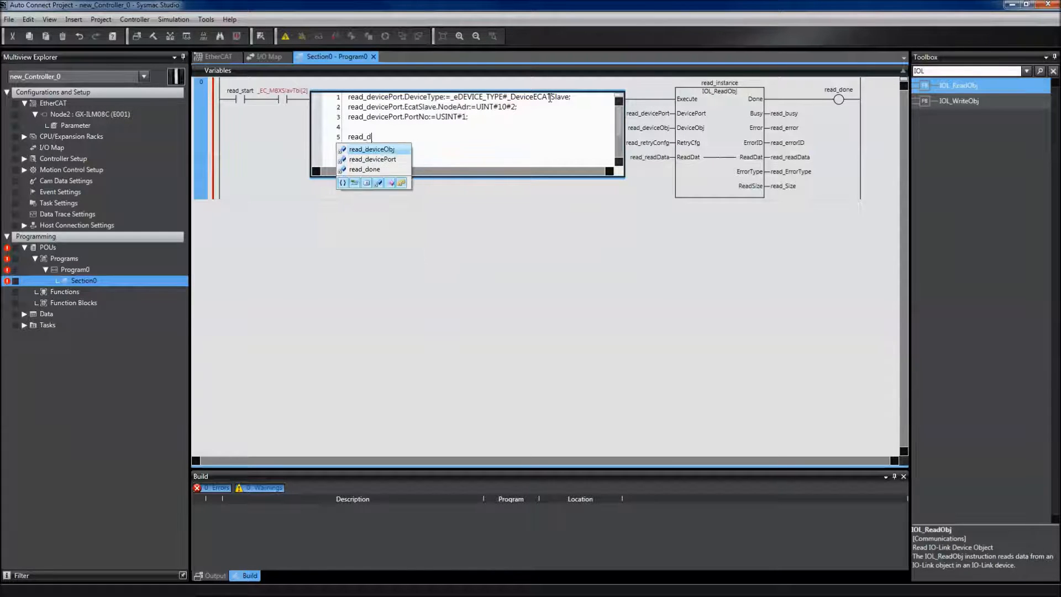
pyautogui.write('evice')
# Step: Write read_deviceObj.Index:=USINT#20; correcting the mistyped data type
pyautogui.press('Tab')
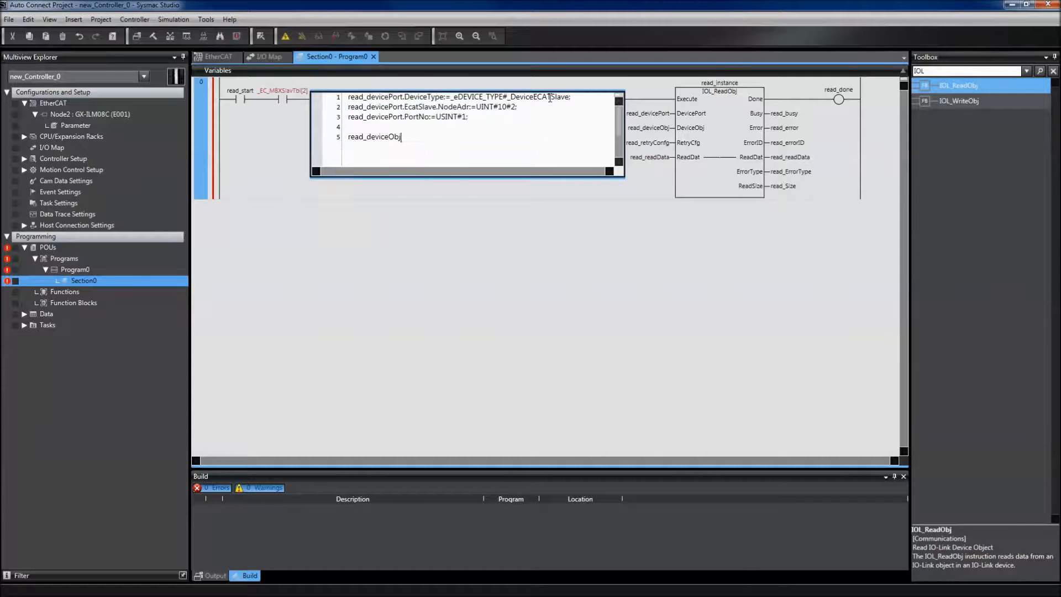
pyautogui.write('.I')
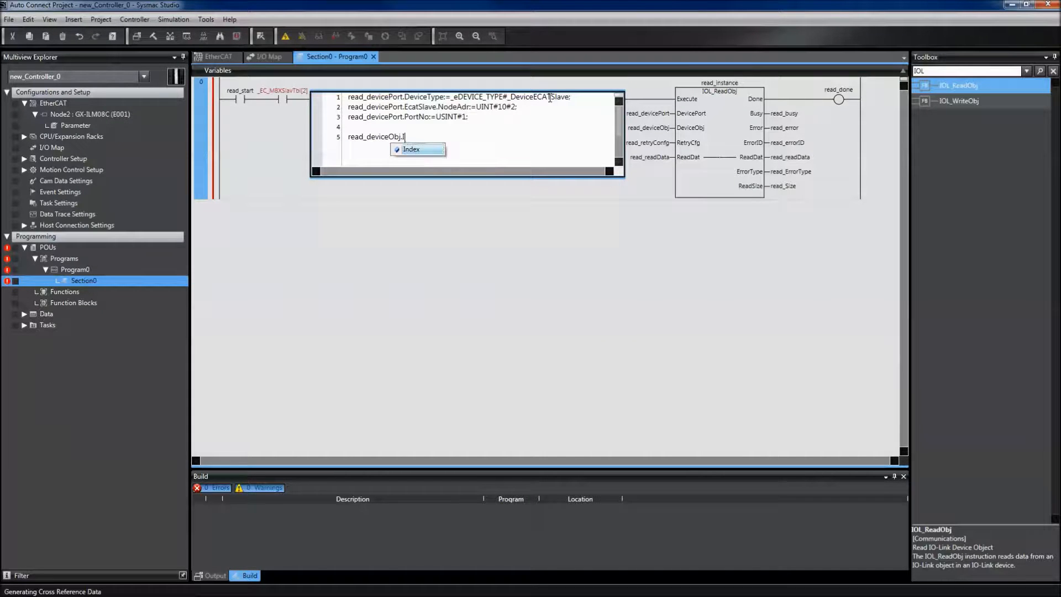
pyautogui.press('Tab')
pyautogui.write(':=')
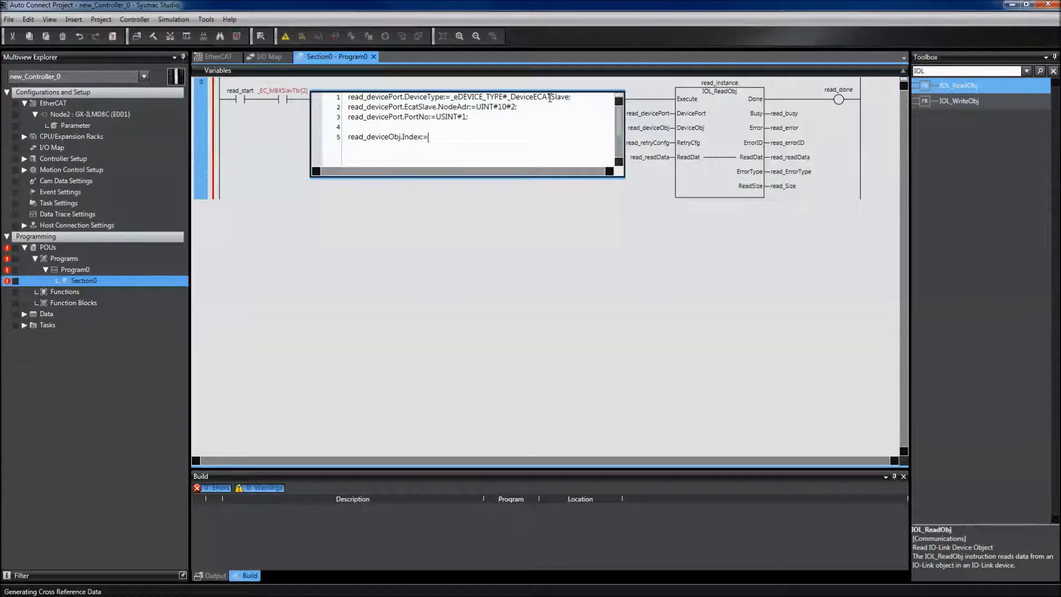
pyautogui.write('ISINT')
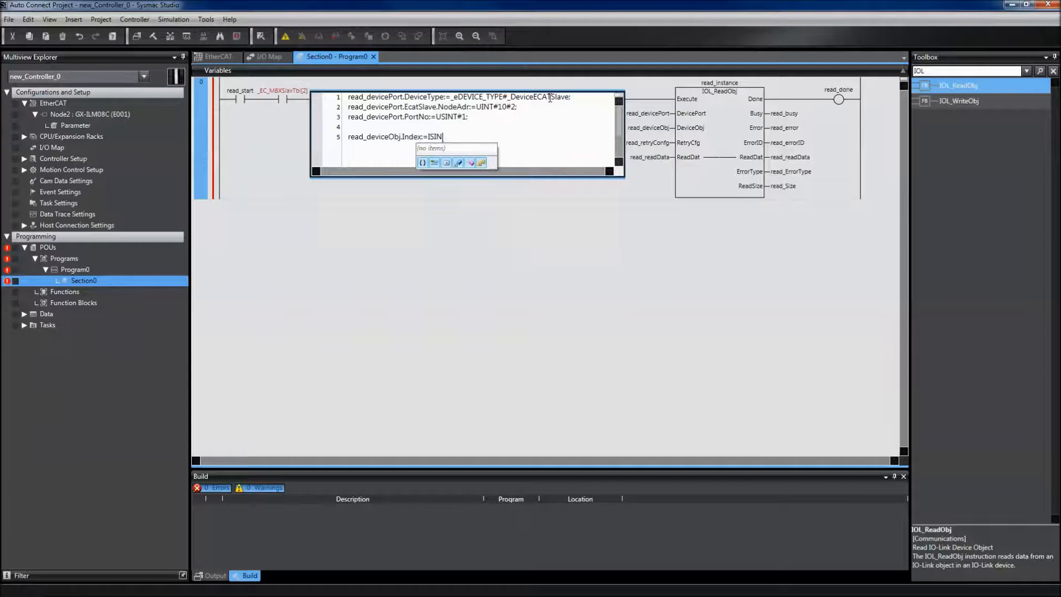
pyautogui.press('BackSpace')
pyautogui.press('BackSpace')
pyautogui.press('BackSpace')
pyautogui.write('U')
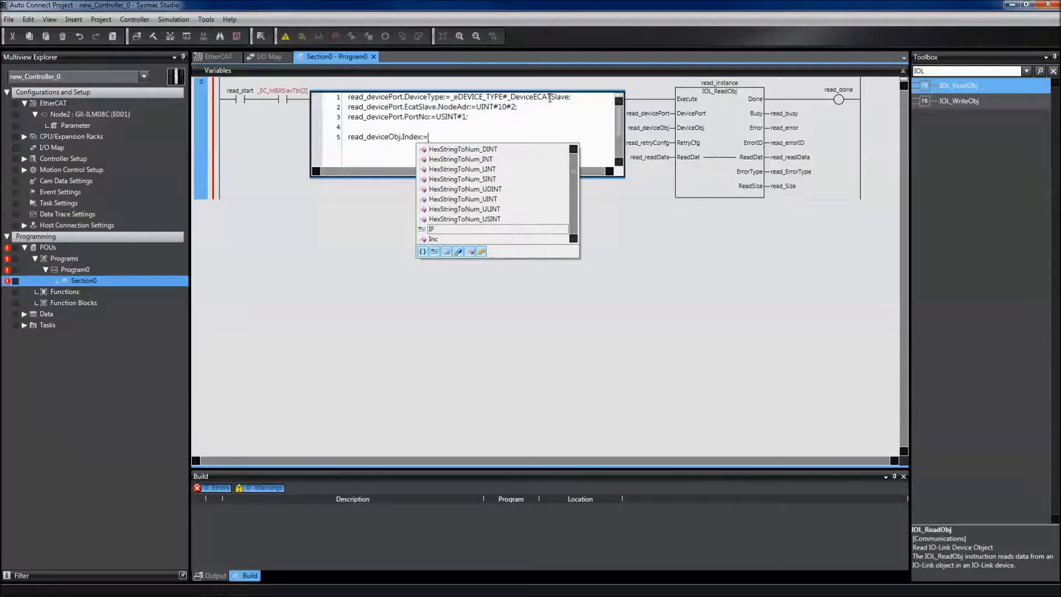
pyautogui.write('SINT')
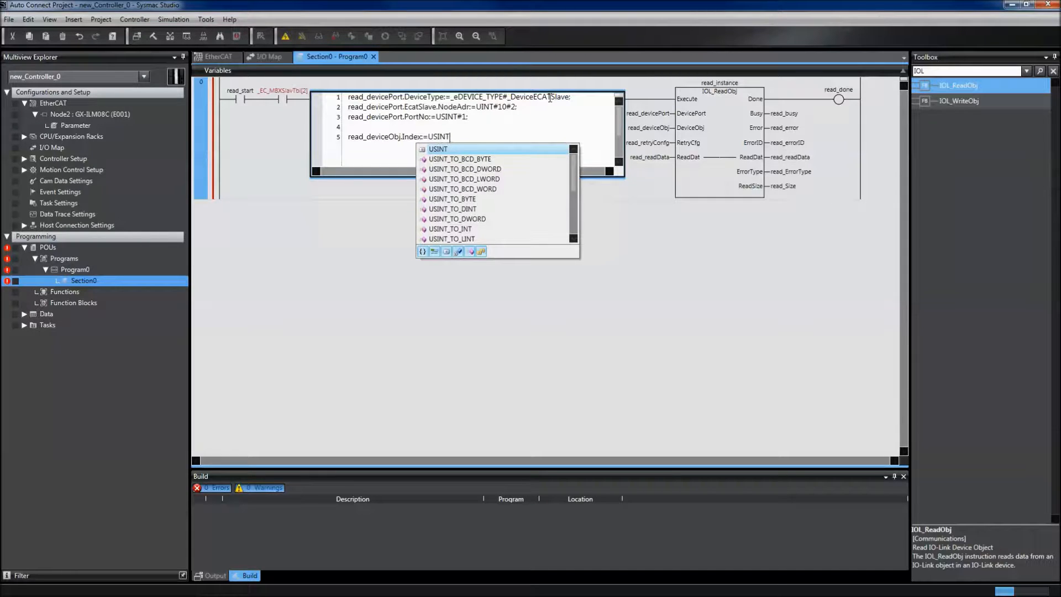
pyautogui.write(';')
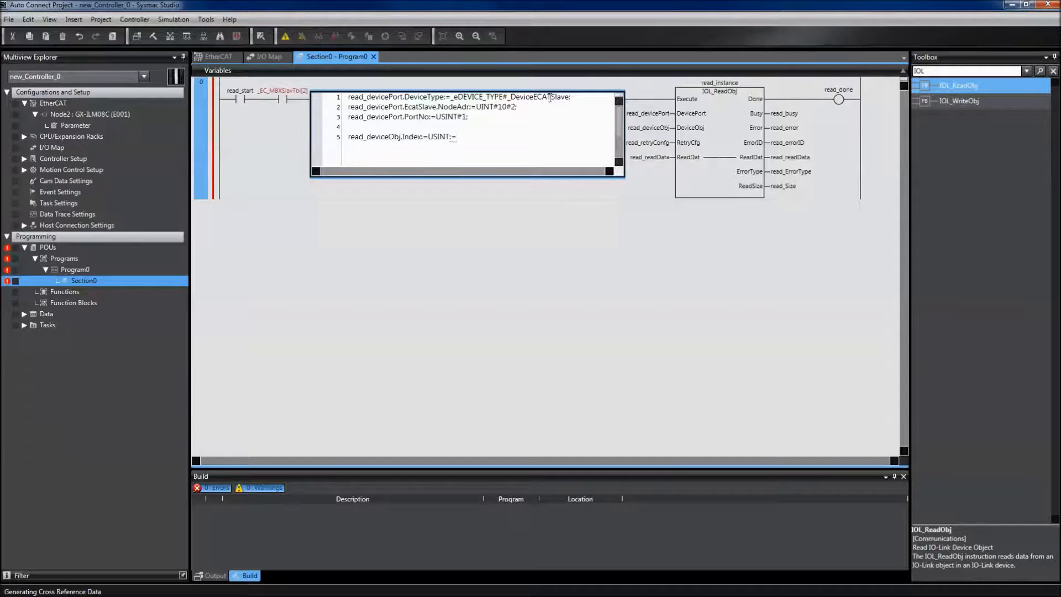
pyautogui.press('BackSpace')
pyautogui.press('BackSpace')
pyautogui.write('#')
pyautogui.write('1')
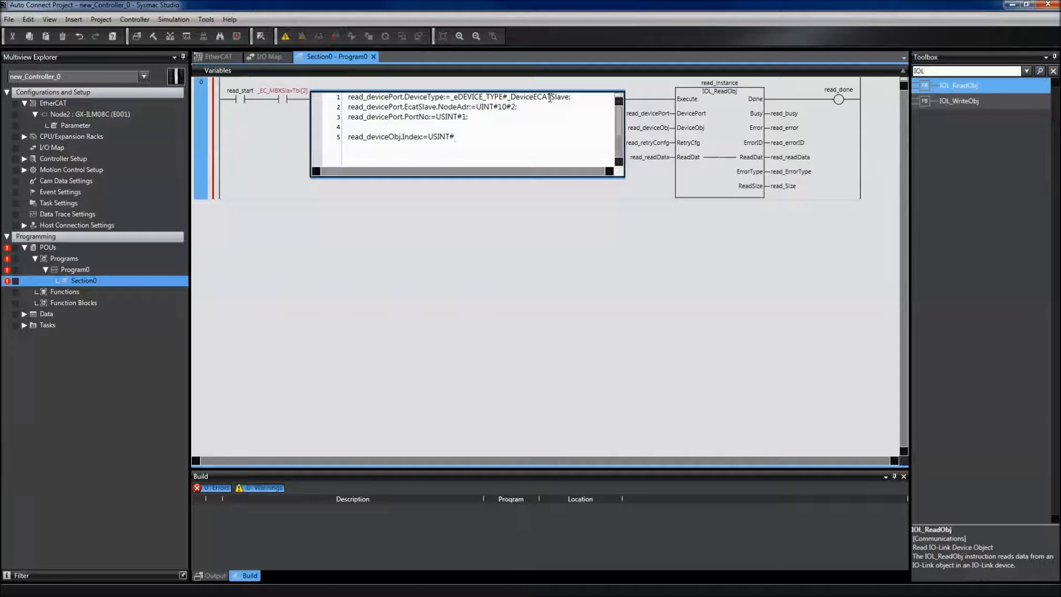
pyautogui.write('20')
pyautogui.write(';')
# Step: Write read_deviceObj.Subindex:=USINT#0; on the next line
pyautogui.press('Return')
pyautogui.write('read')
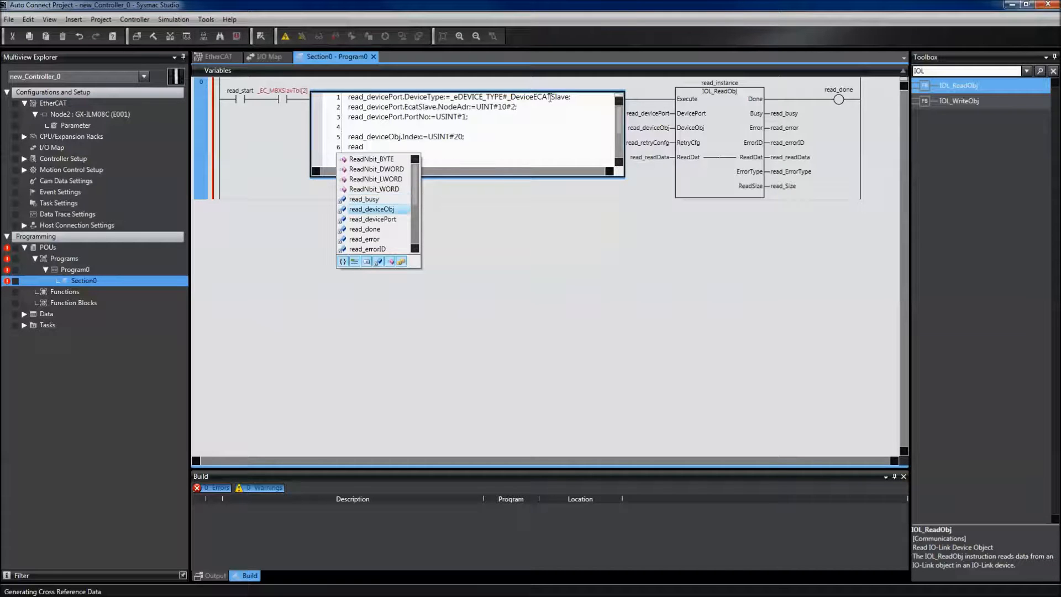
pyautogui.press('Tab')
pyautogui.write('.sub')
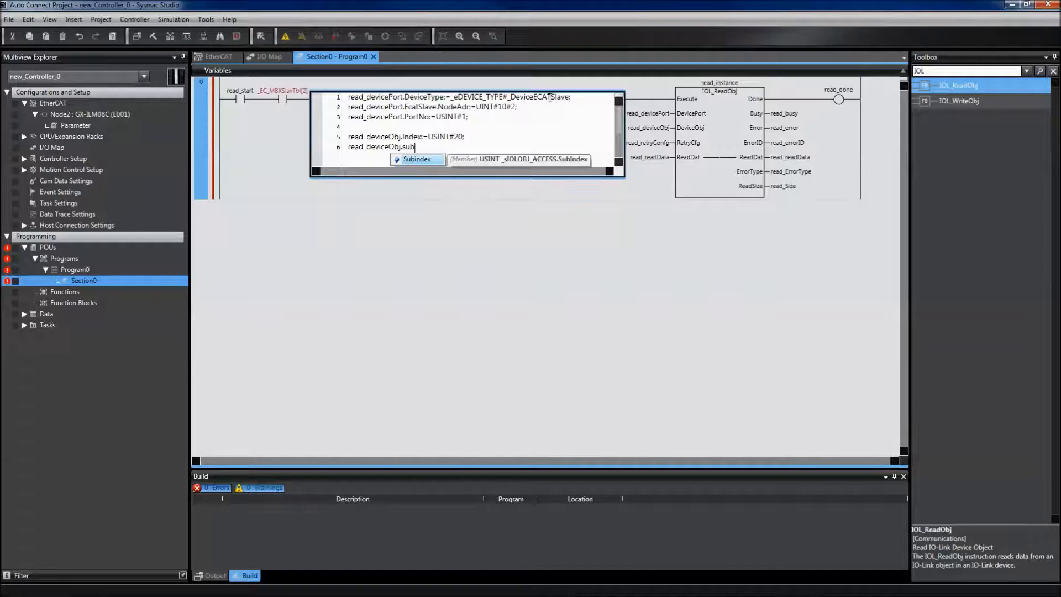
pyautogui.press('Tab')
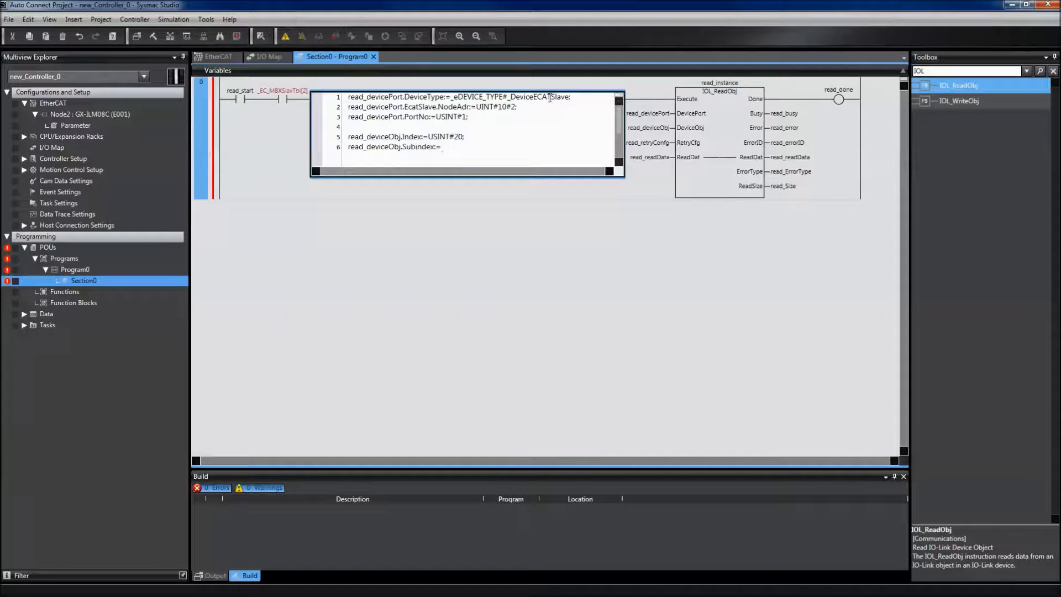
pyautogui.write('0')
pyautogui.press('BackSpace')
pyautogui.write('USINT')
pyautogui.write('##')
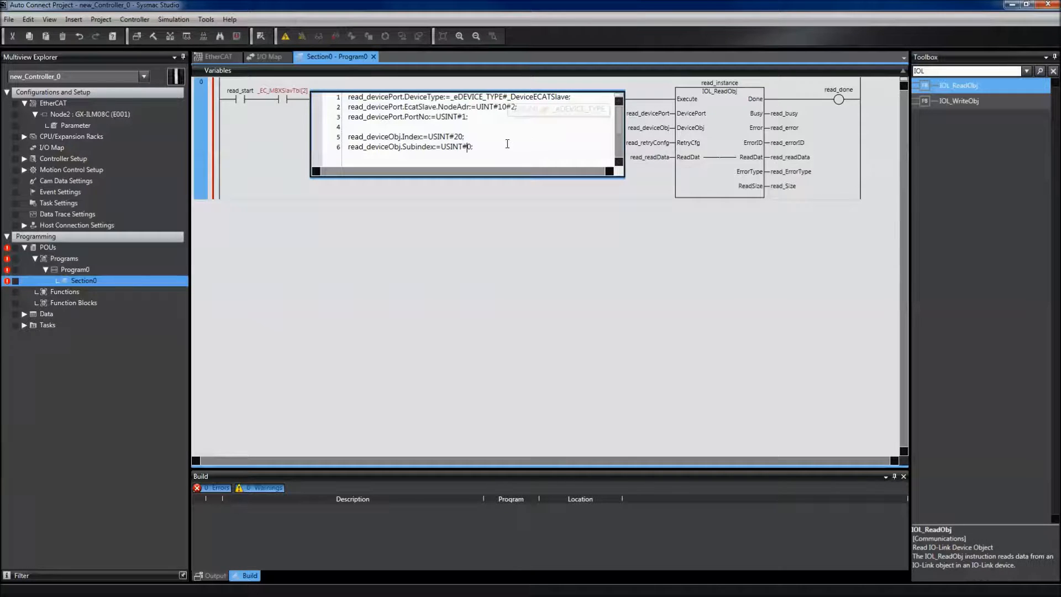
# Step: Bring up the reference help for the IOL_ReadObj function block
pyautogui.click(448, 129)
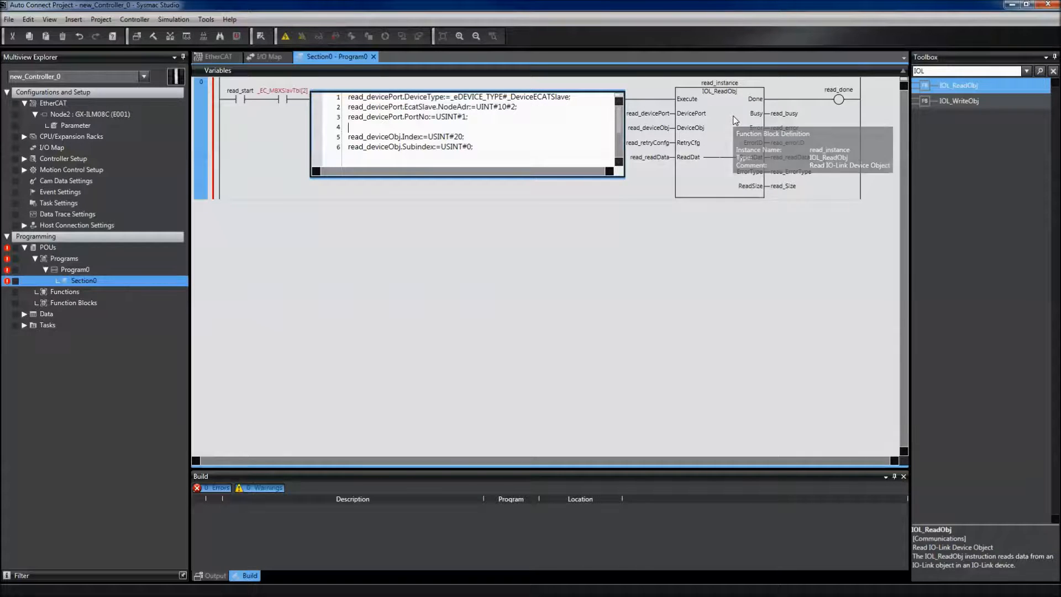
pyautogui.click(732, 119)
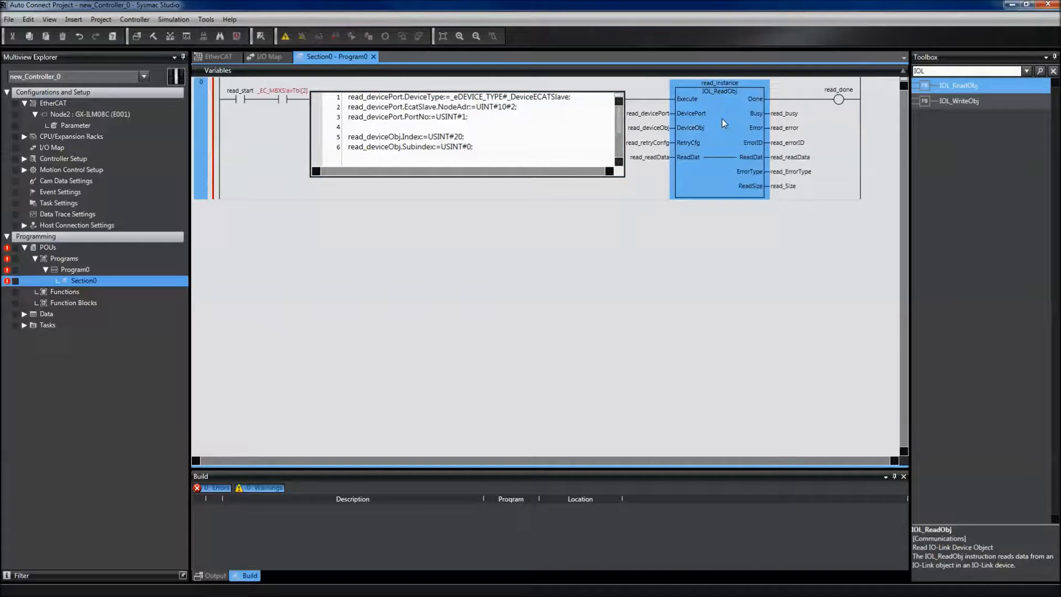
pyautogui.press('F1')
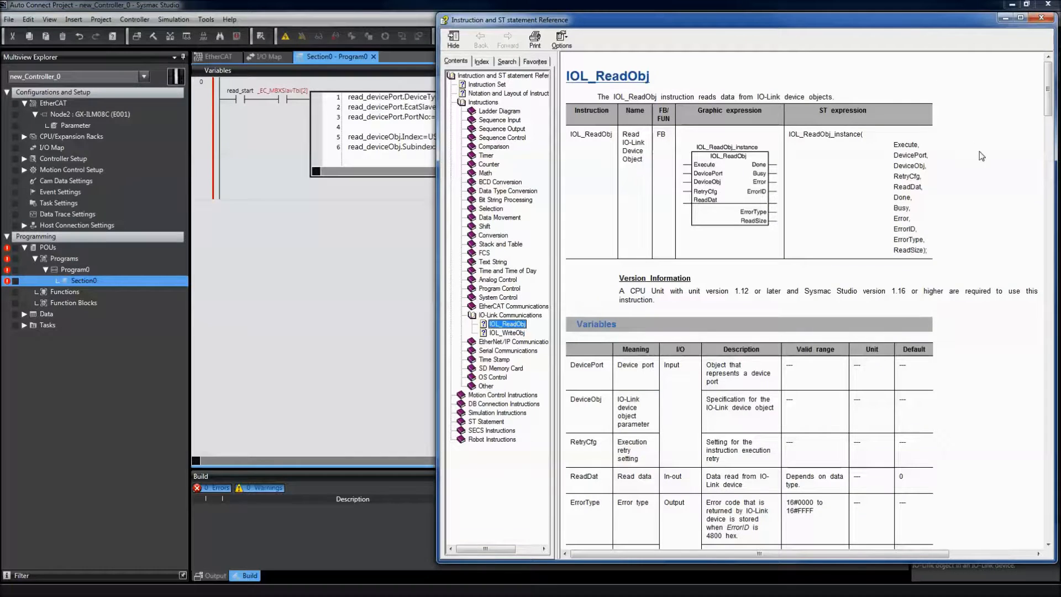
pyautogui.click(981, 156)
pyautogui.scroll(-5, 976, 153)
pyautogui.scroll(-5, 963, 167)
pyautogui.scroll(-5, 953, 182)
pyautogui.scroll(-5, 949, 190)
pyautogui.scroll(-5, 945, 193)
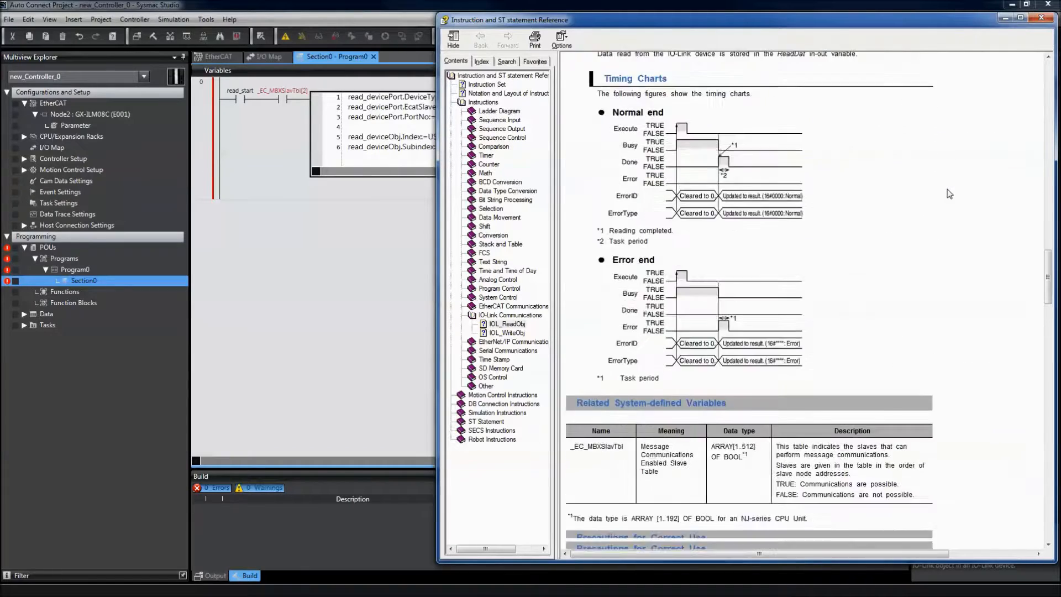
pyautogui.scroll(-5, 944, 195)
pyautogui.scroll(-5, 941, 199)
pyautogui.scroll(-5, 940, 199)
pyautogui.scroll(-5, 937, 204)
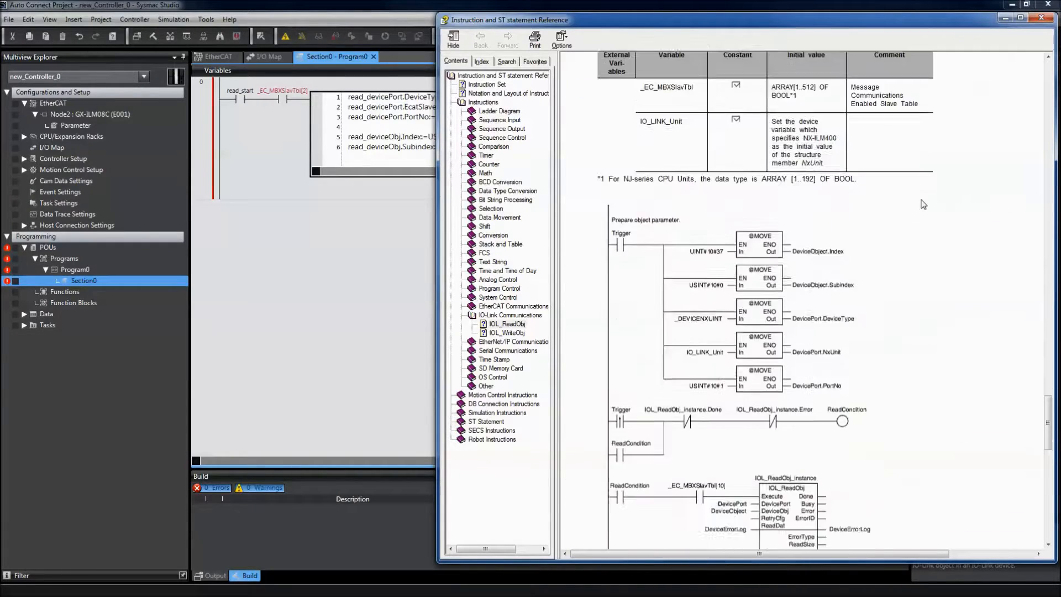
pyautogui.scroll(-5, 912, 216)
pyautogui.scroll(-4, 829, 241)
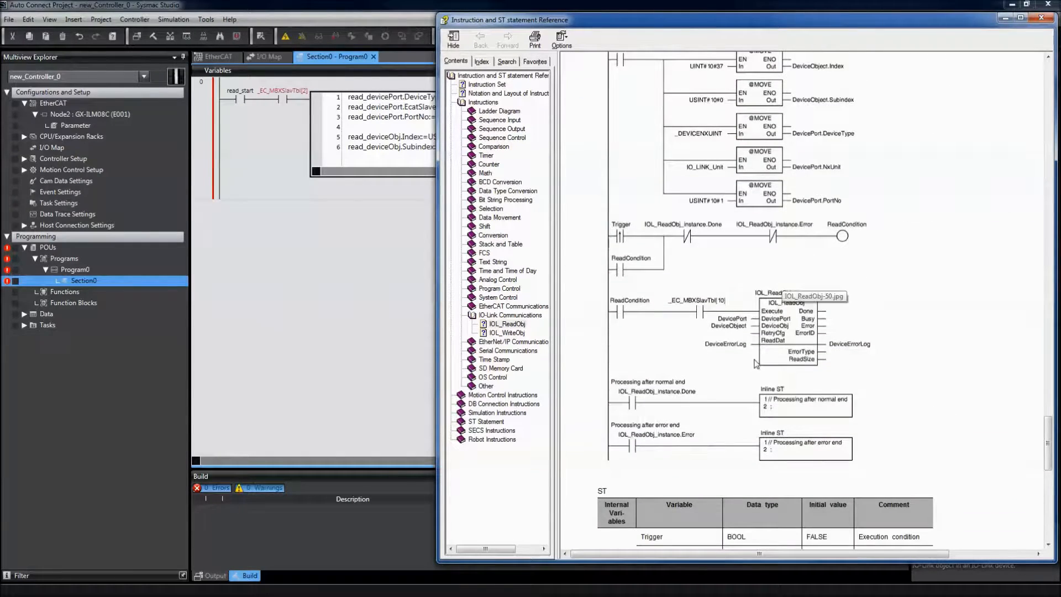
pyautogui.click(382, 263)
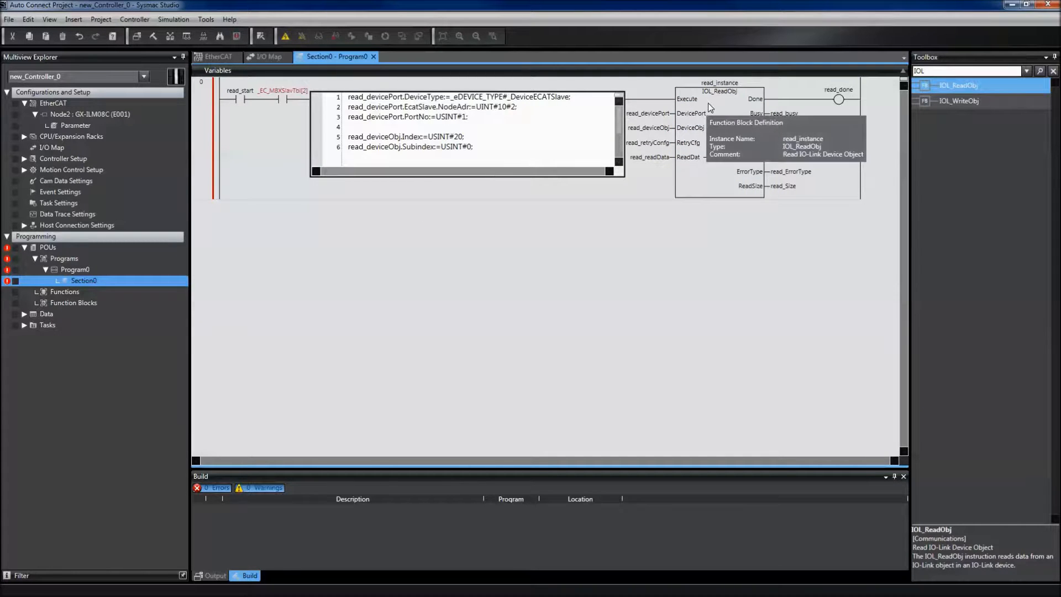
# Step: Cut the IOL_ReadObj block and paste it back onto the rung position
pyautogui.moveTo(704, 112); pyautogui.dragTo(542, 197)
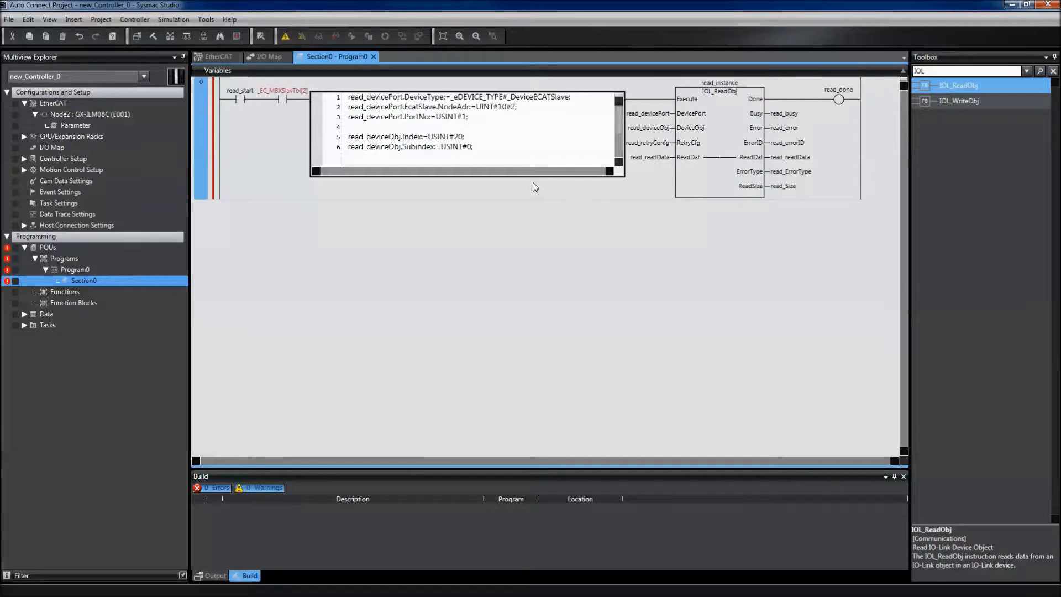
pyautogui.click(531, 131)
pyautogui.click(712, 98)
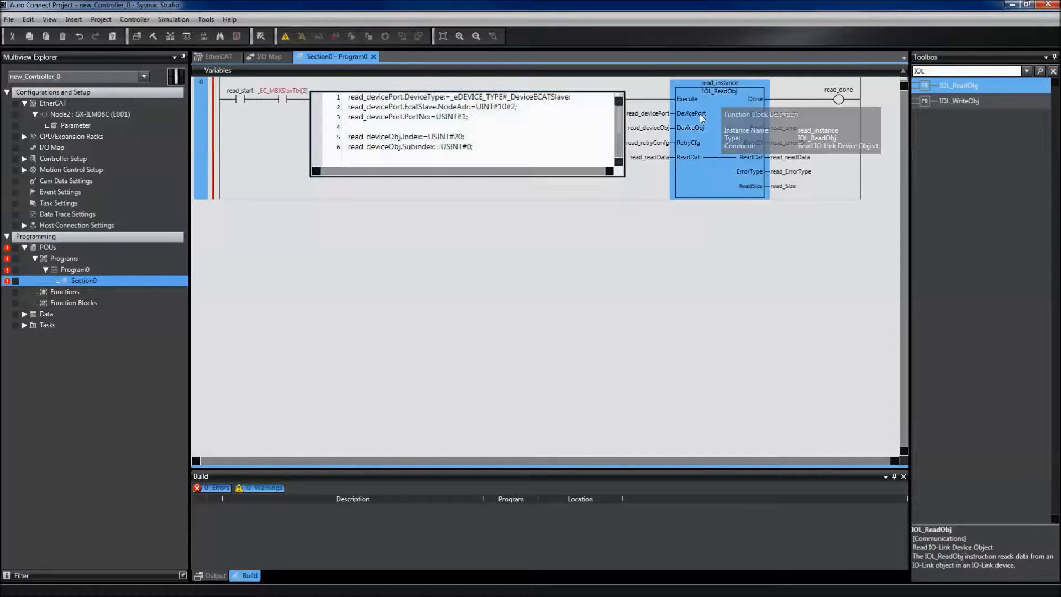
pyautogui.click(714, 106)
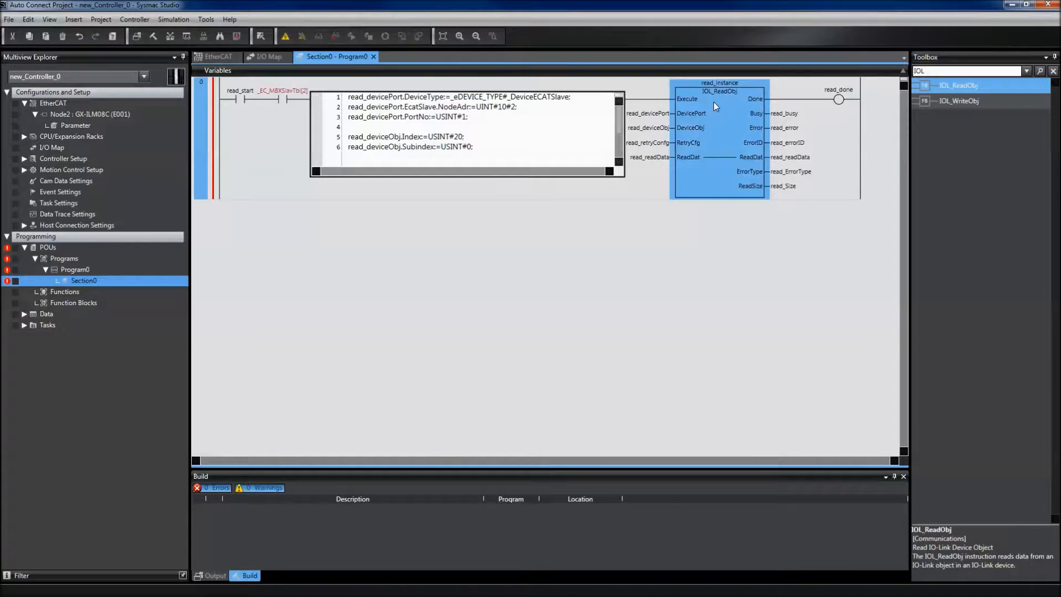
pyautogui.press('Delete')
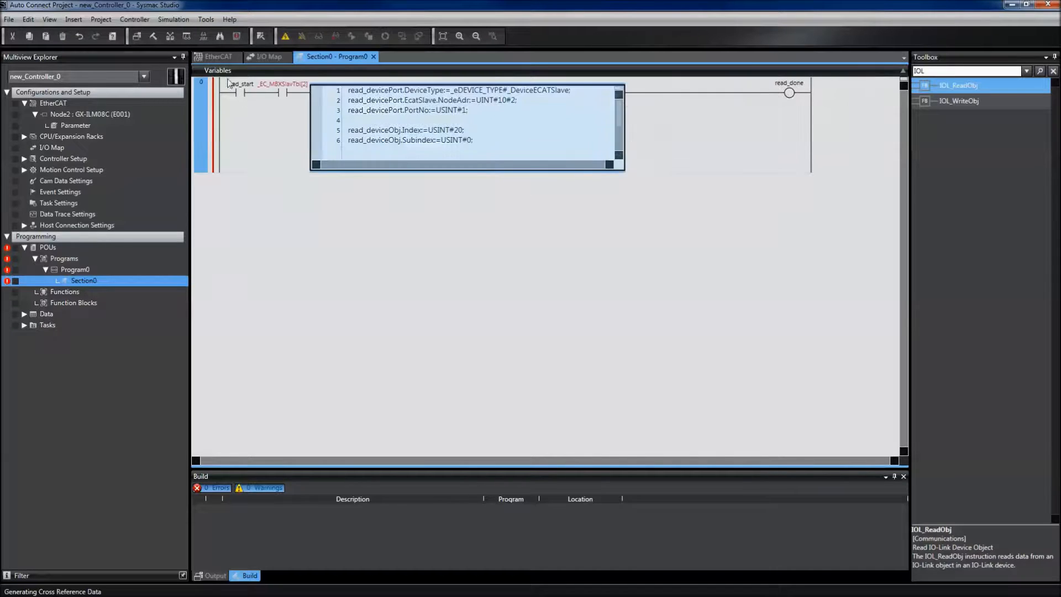
pyautogui.click(387, 136)
pyautogui.rightClick(645, 106)
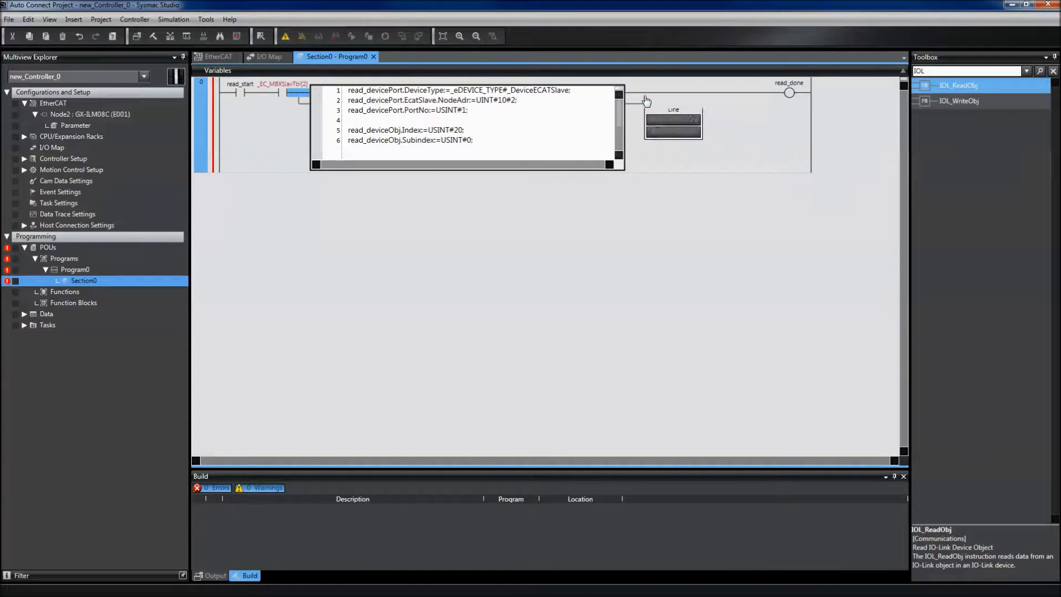
pyautogui.click(673, 210)
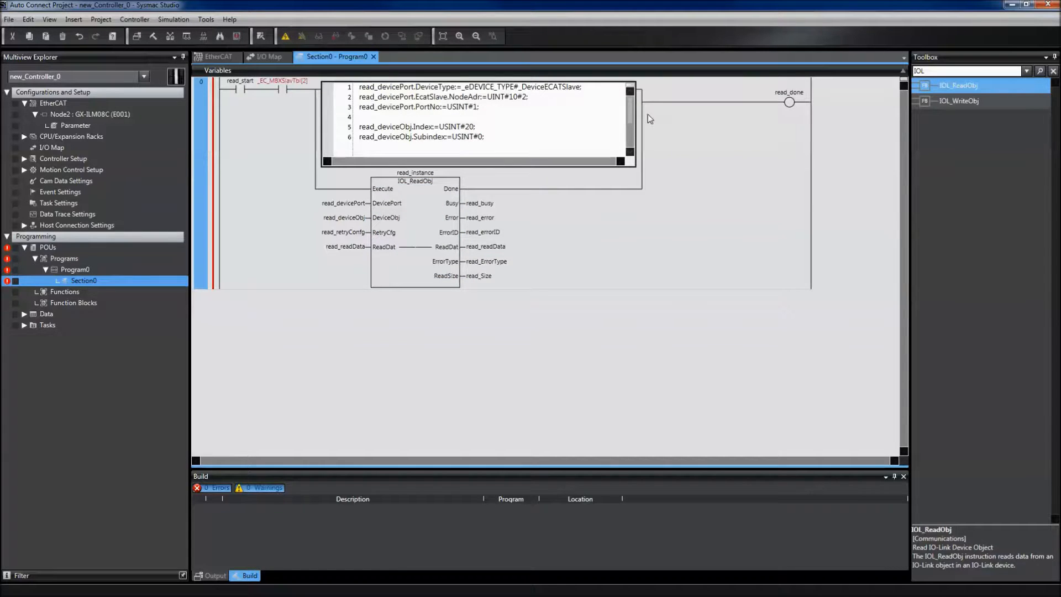
# Step: Move the read_done coil onto the Done output line of IOL_ReadObj
pyautogui.click(791, 103)
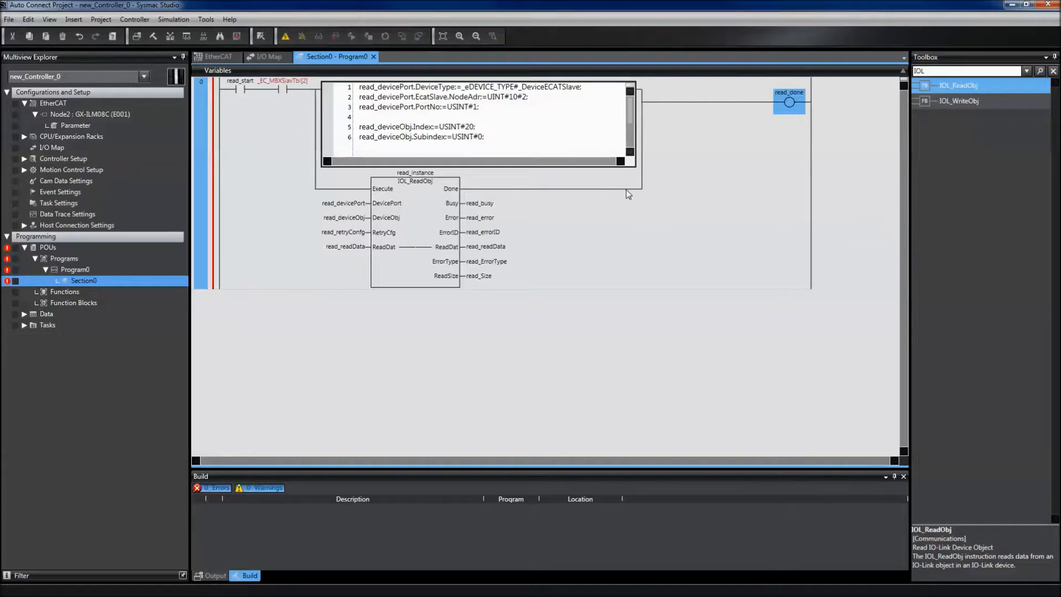
pyautogui.click(790, 110)
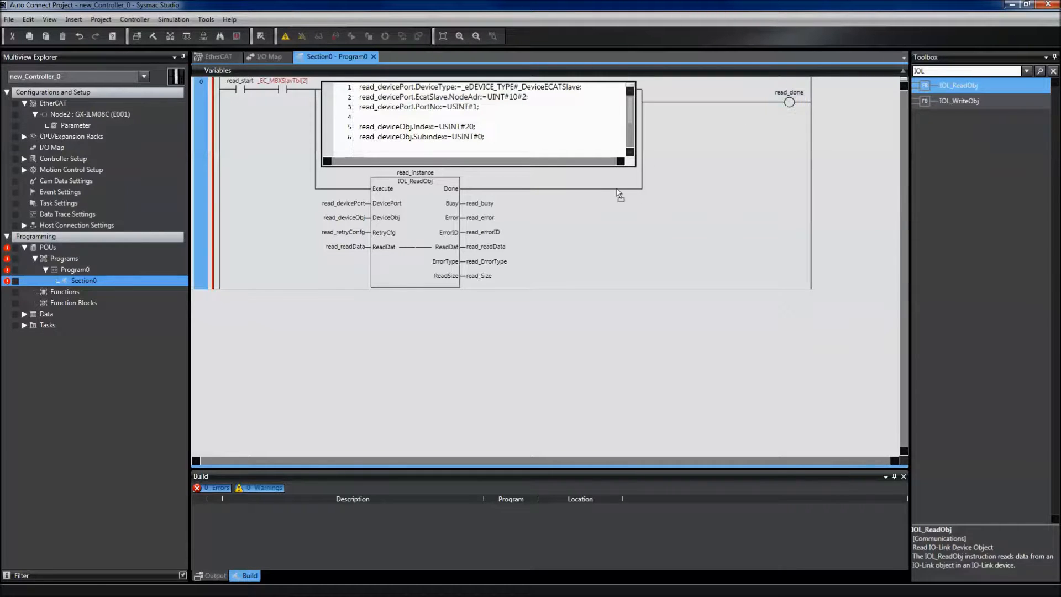
pyautogui.moveTo(617, 193); pyautogui.dragTo(617, 191)
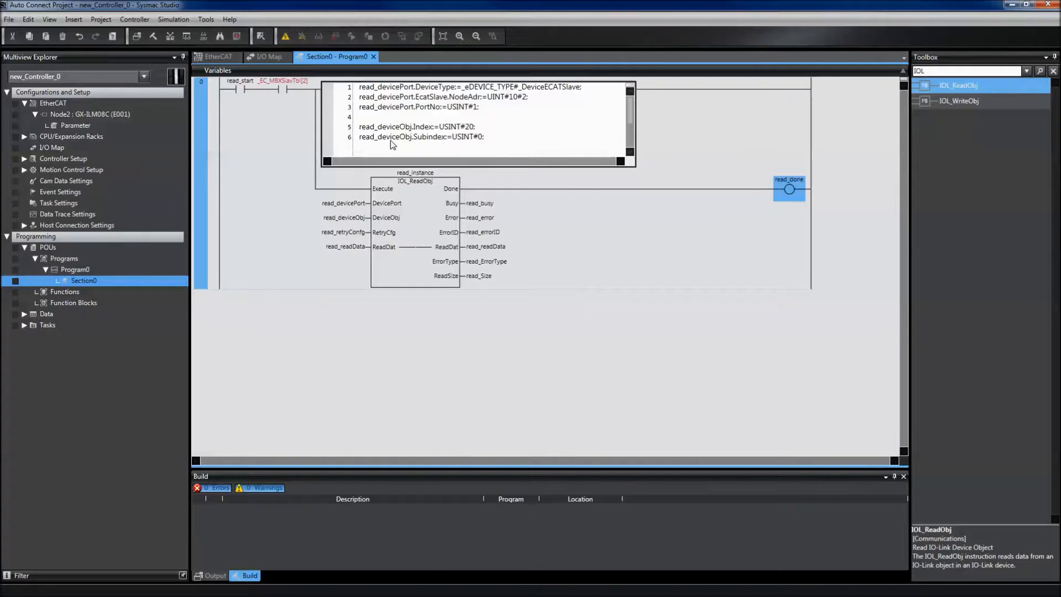
# Step: Run Project > Rebuild Controller and confirm the rebuild
pyautogui.click(134, 20)
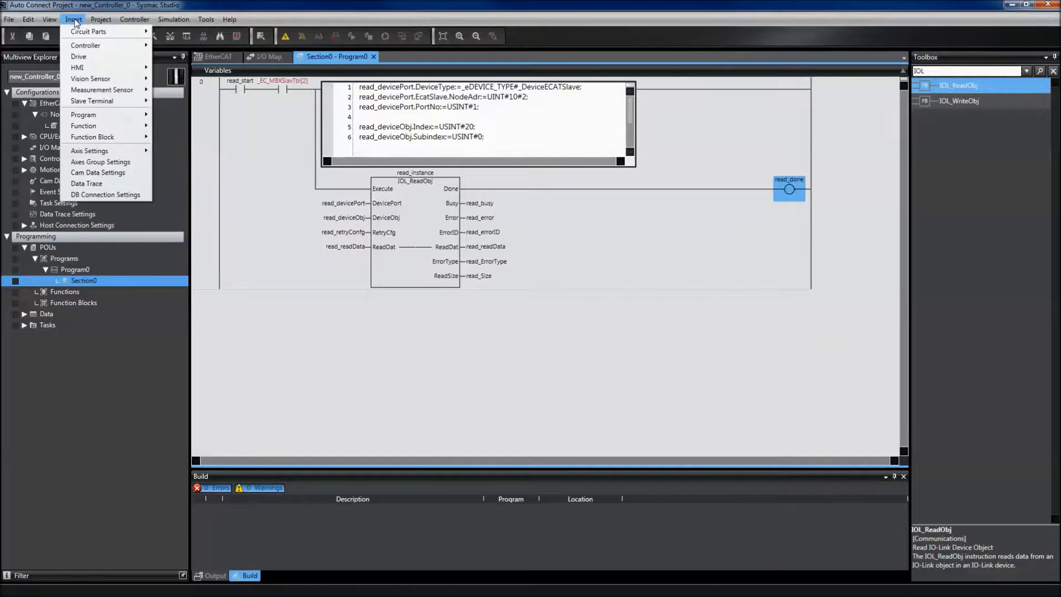
pyautogui.click(124, 67)
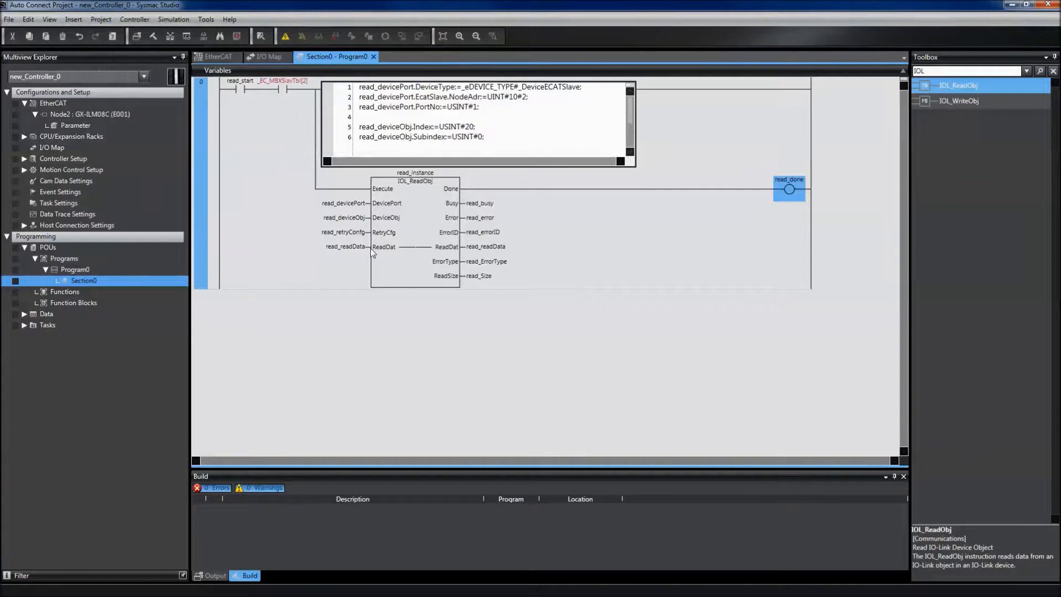
pyautogui.click(514, 324)
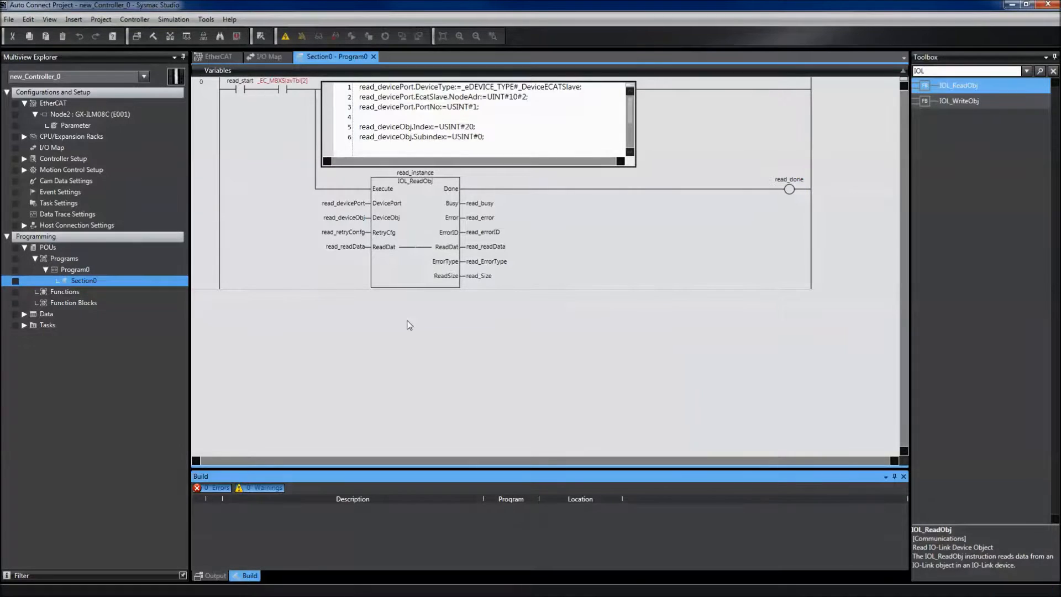
# Step: Go online, synchronize and transfer the project to the controller, confirming the stop and warnings
pyautogui.click(287, 37)
pyautogui.click(383, 38)
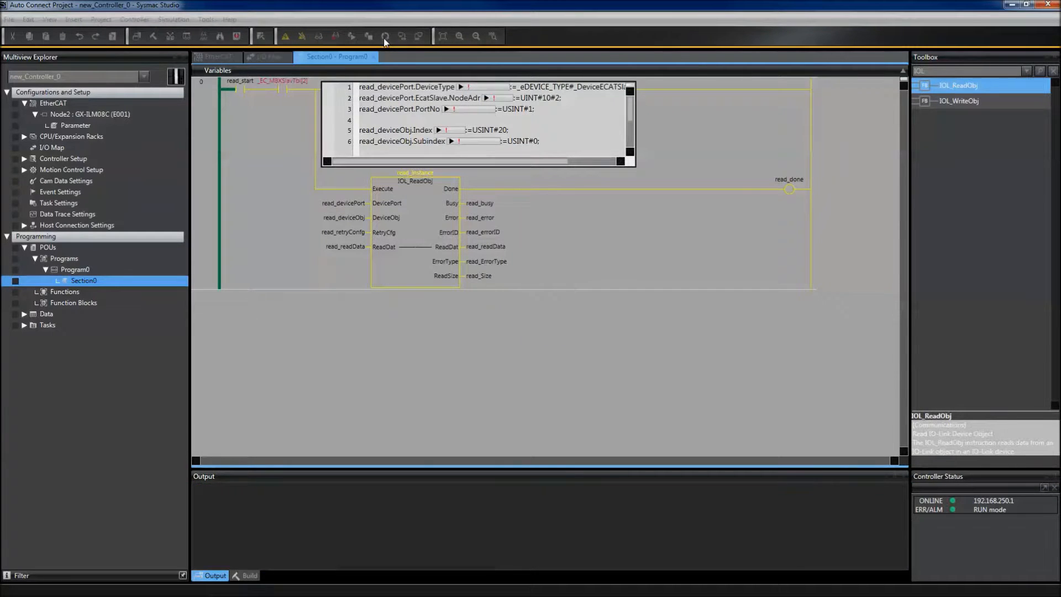
pyautogui.click(724, 329)
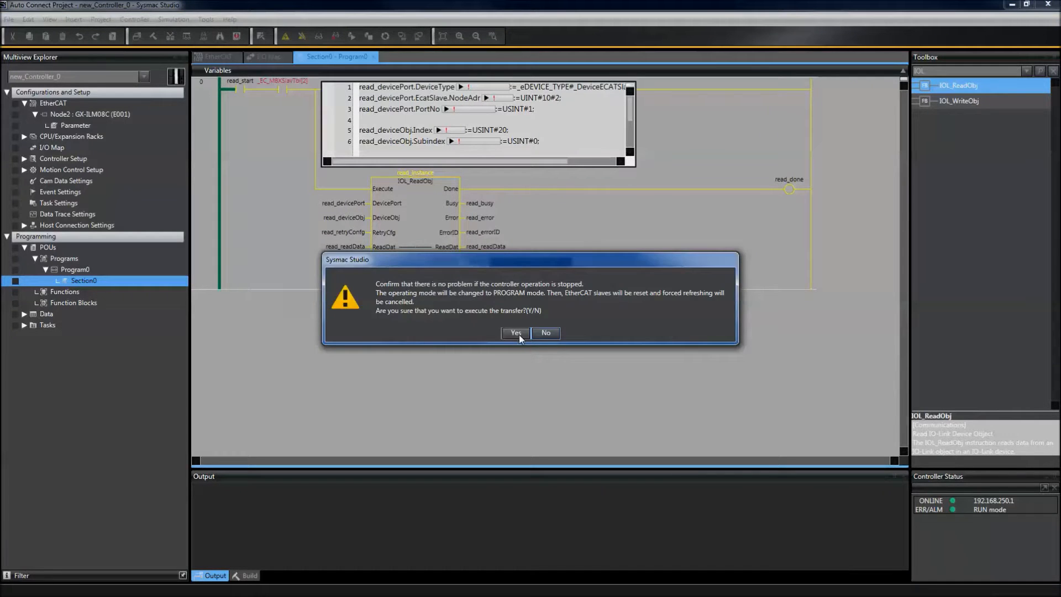
pyautogui.click(519, 335)
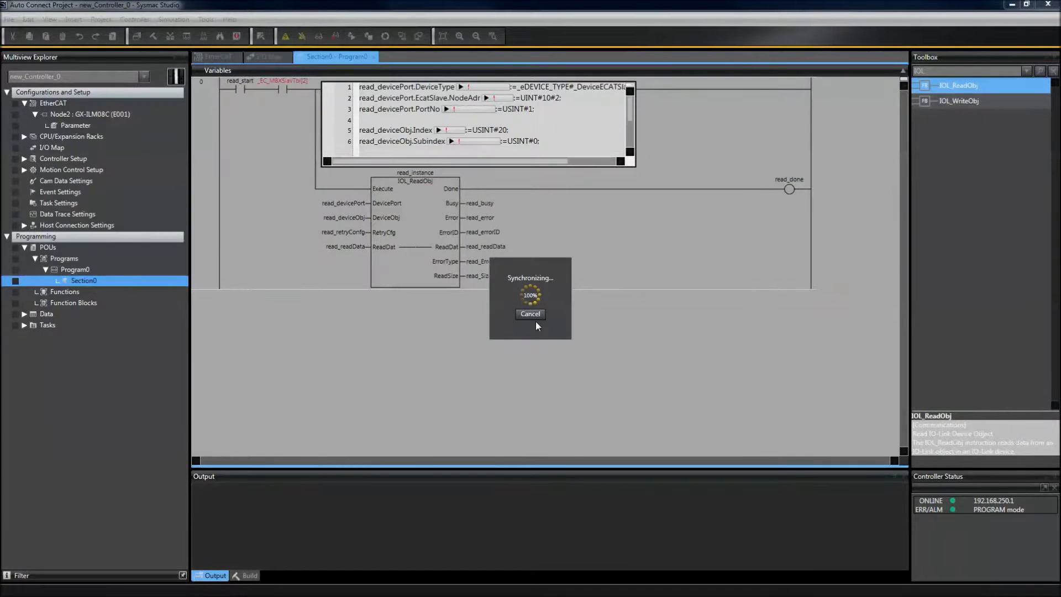
pyautogui.click(527, 332)
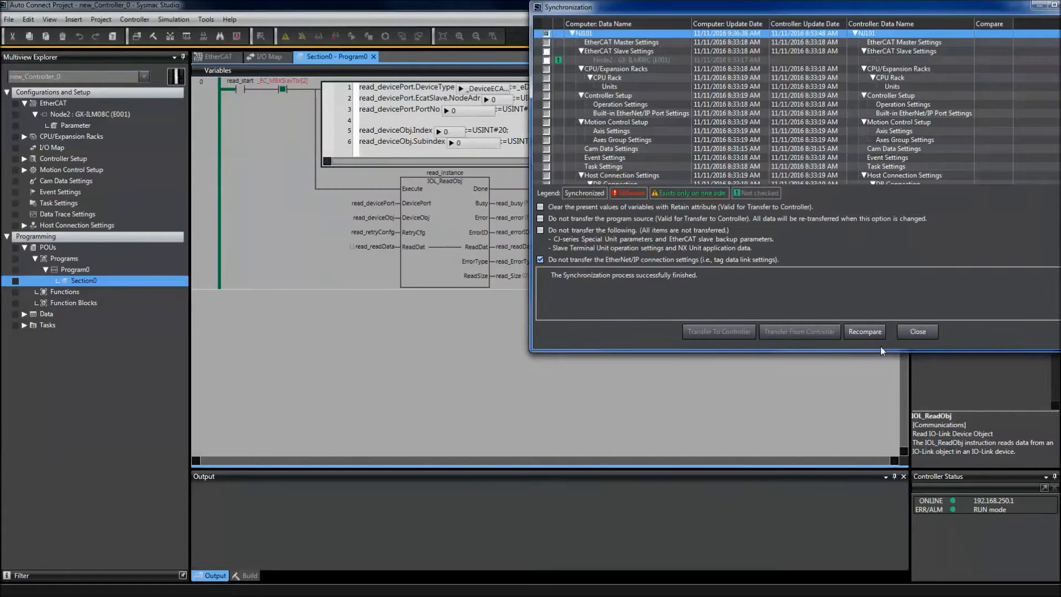
pyautogui.click(918, 331)
pyautogui.click(244, 90)
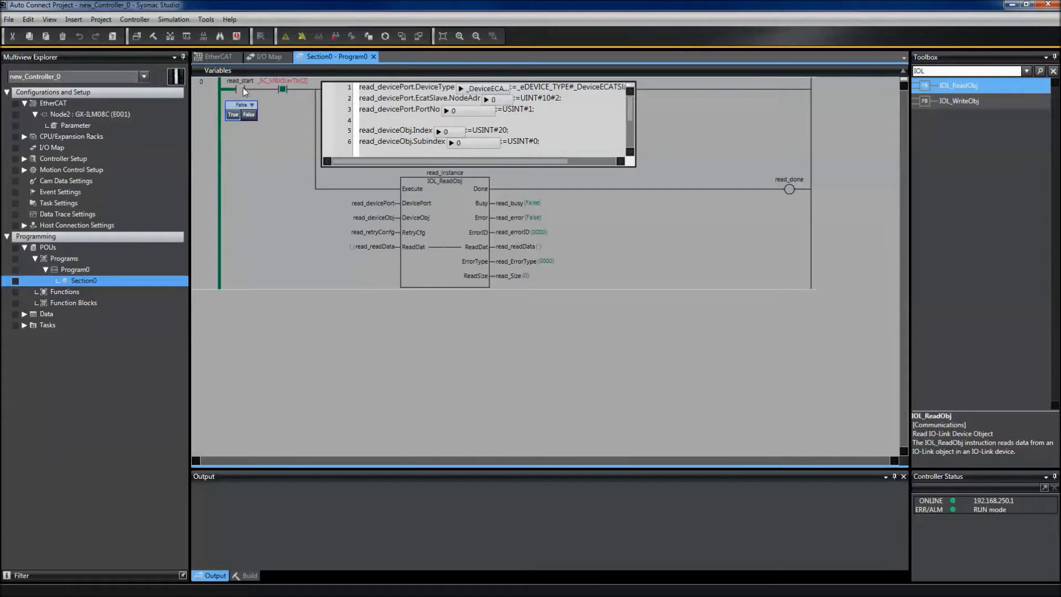
# Step: Set read_start to True so IOL_ReadObj executes and read_done energizes
pyautogui.click(234, 115)
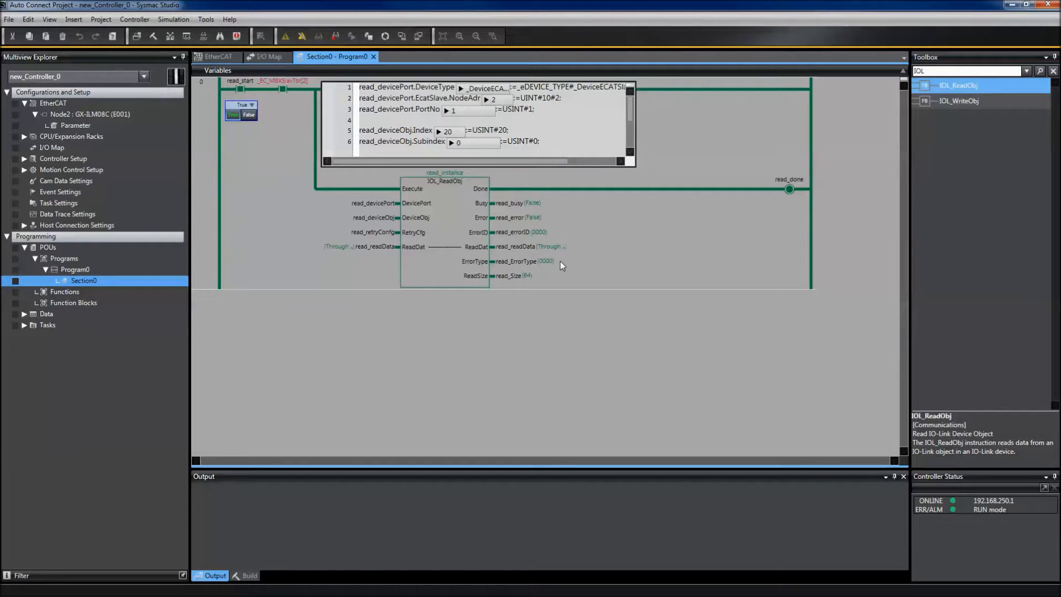
pyautogui.click(554, 248)
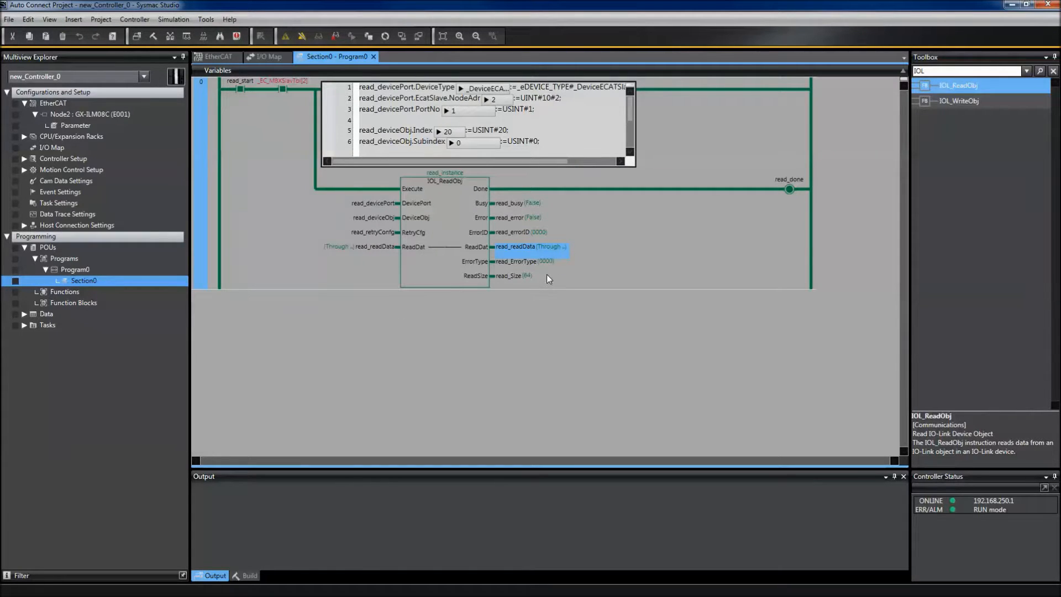
pyautogui.click(49, 19)
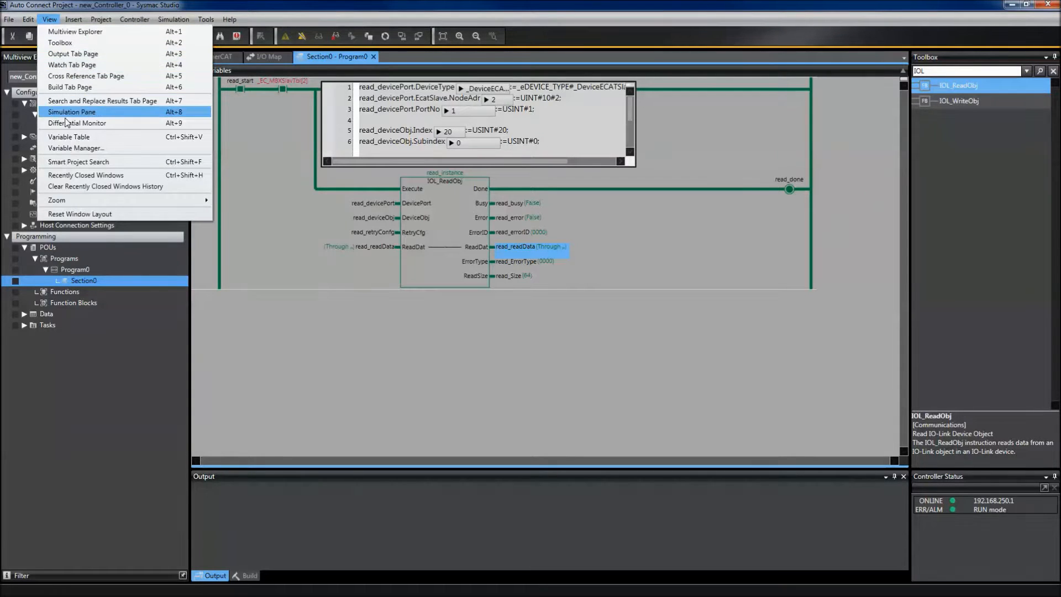
# Step: Show the Watch Tab Page, switch to Watch1 and enlarge the pane
pyautogui.click(58, 75)
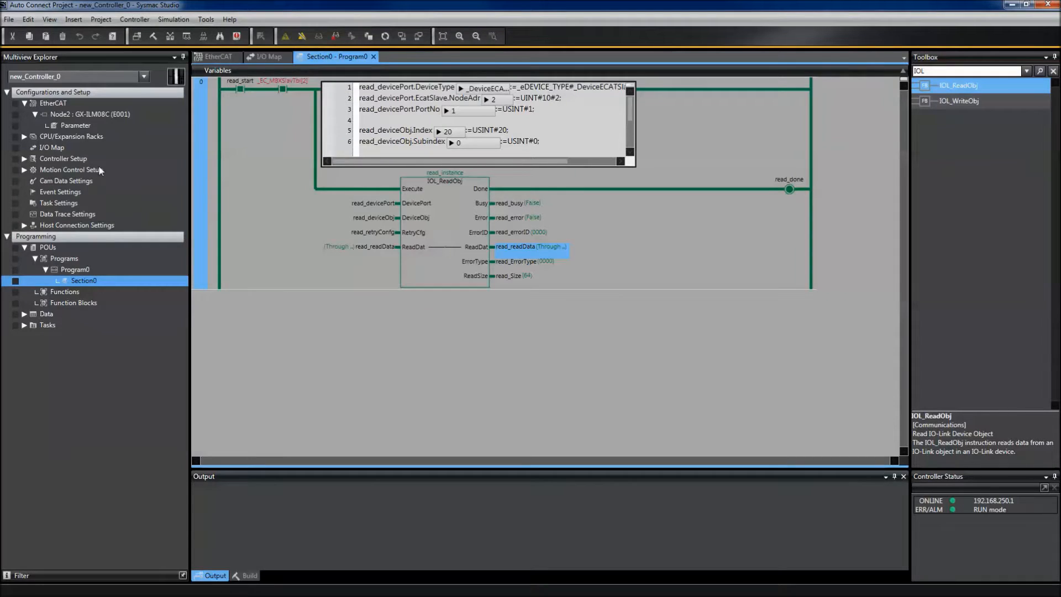
pyautogui.click(342, 575)
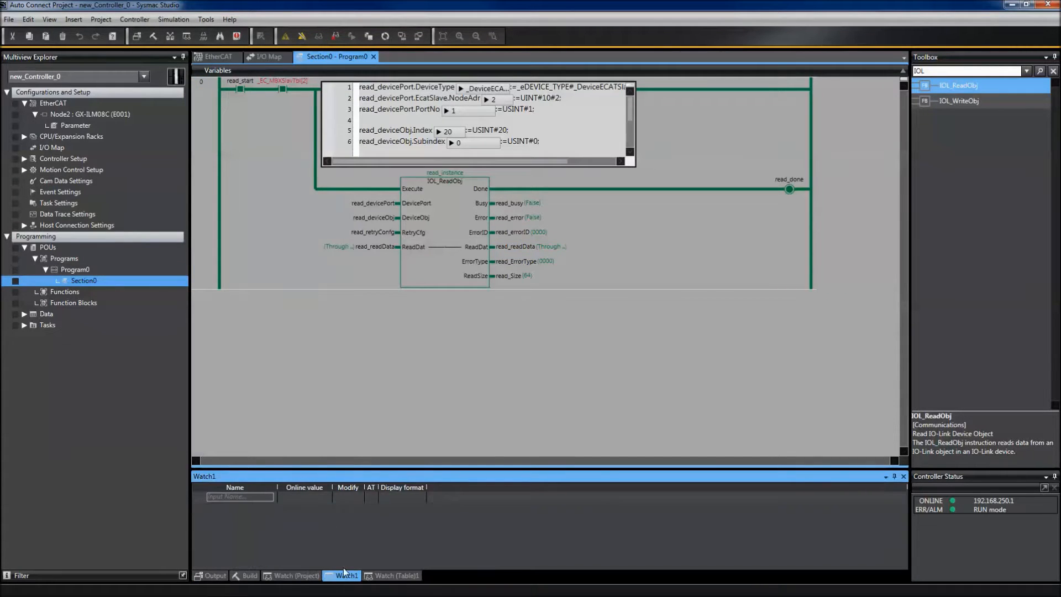
pyautogui.moveTo(289, 473); pyautogui.dragTo(289, 368)
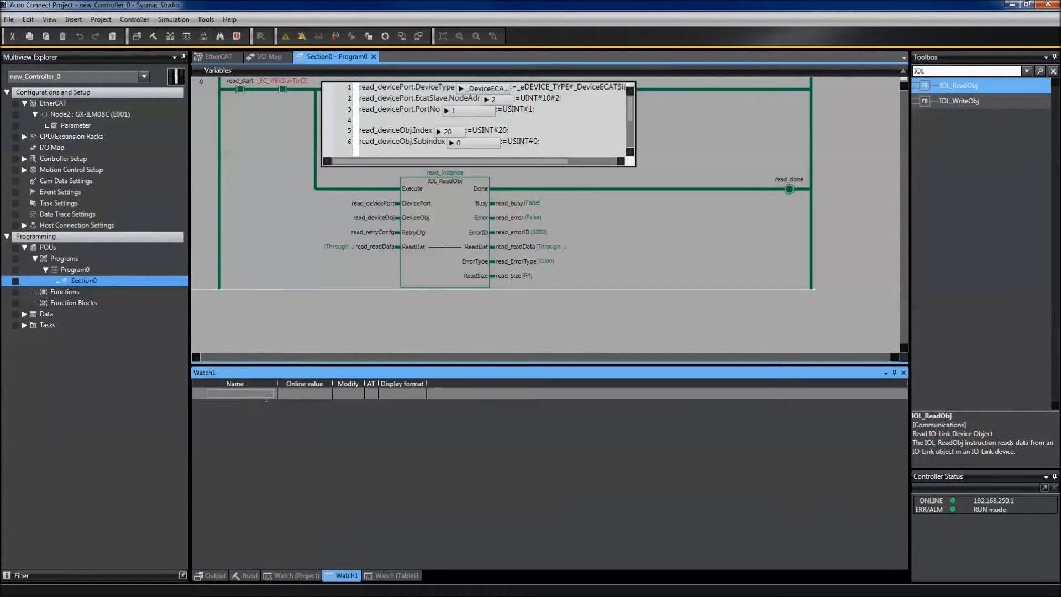
pyautogui.click(240, 393)
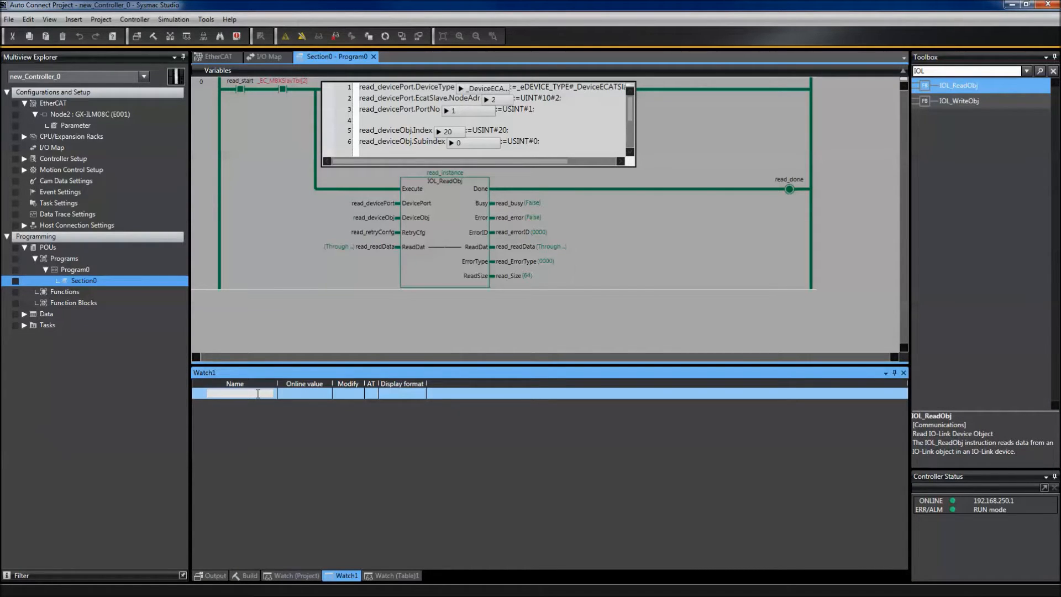
pyautogui.write('pro')
# Step: Add Program0.read_readData as a watched variable and widen the Name column
pyautogui.press('Tab')
pyautogui.write('.re')
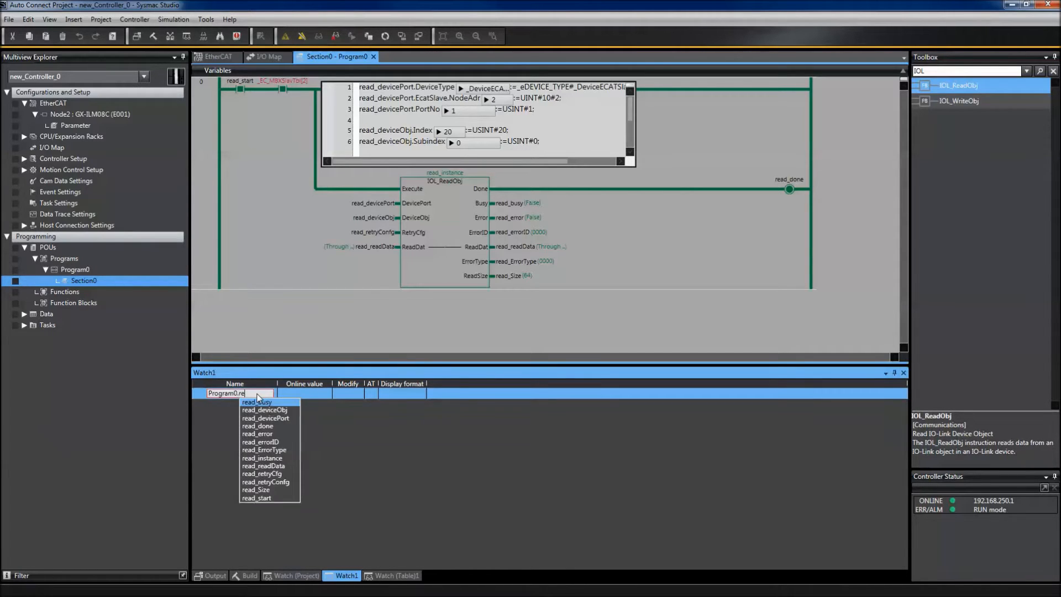
pyautogui.press('Down')
pyautogui.press('Down')
pyautogui.press('Down')
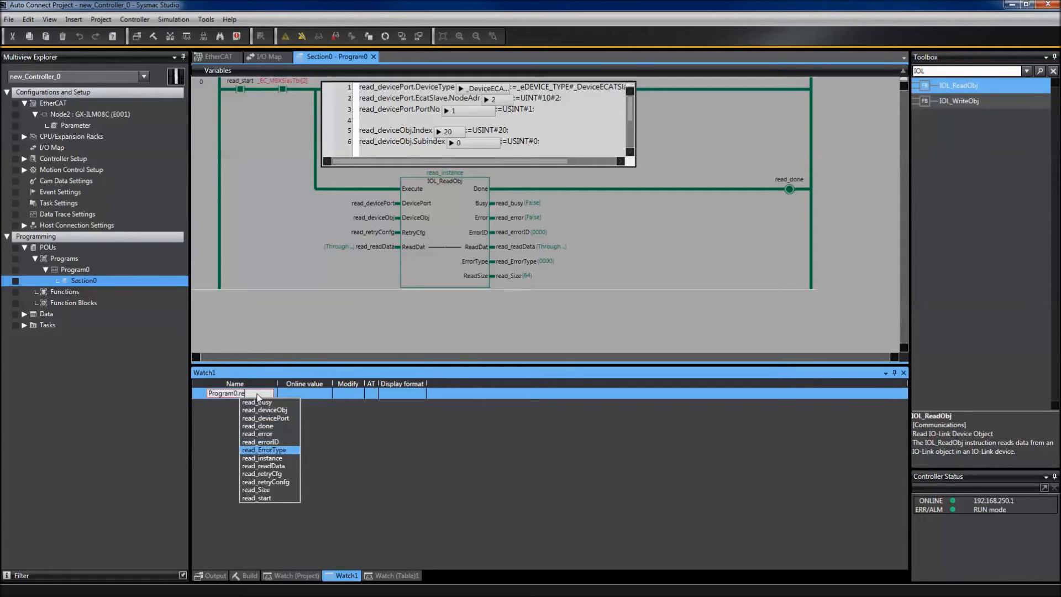
pyautogui.press('Return')
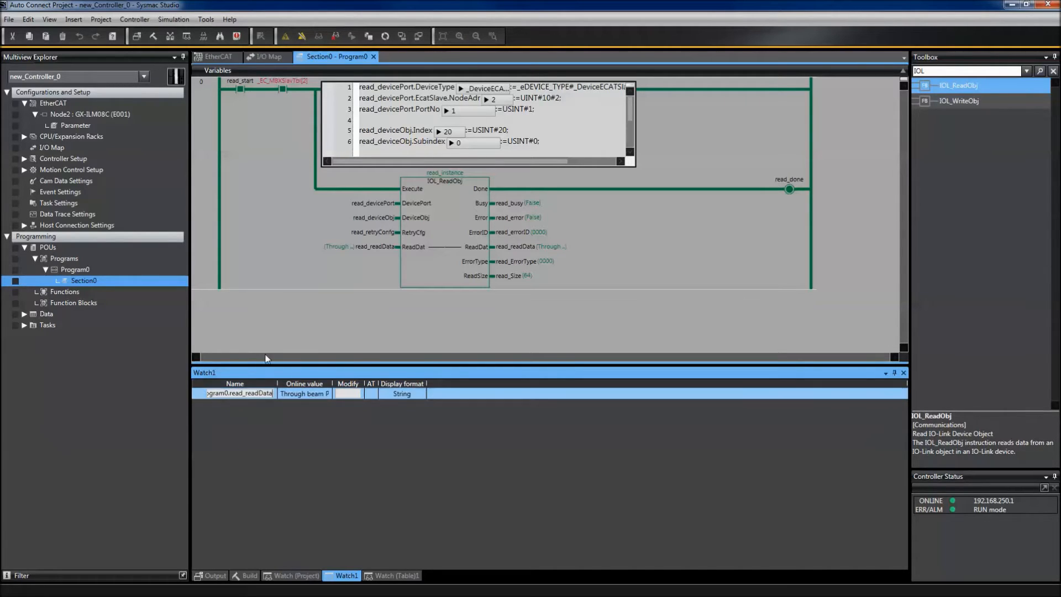
pyautogui.moveTo(277, 383); pyautogui.dragTo(531, 383)
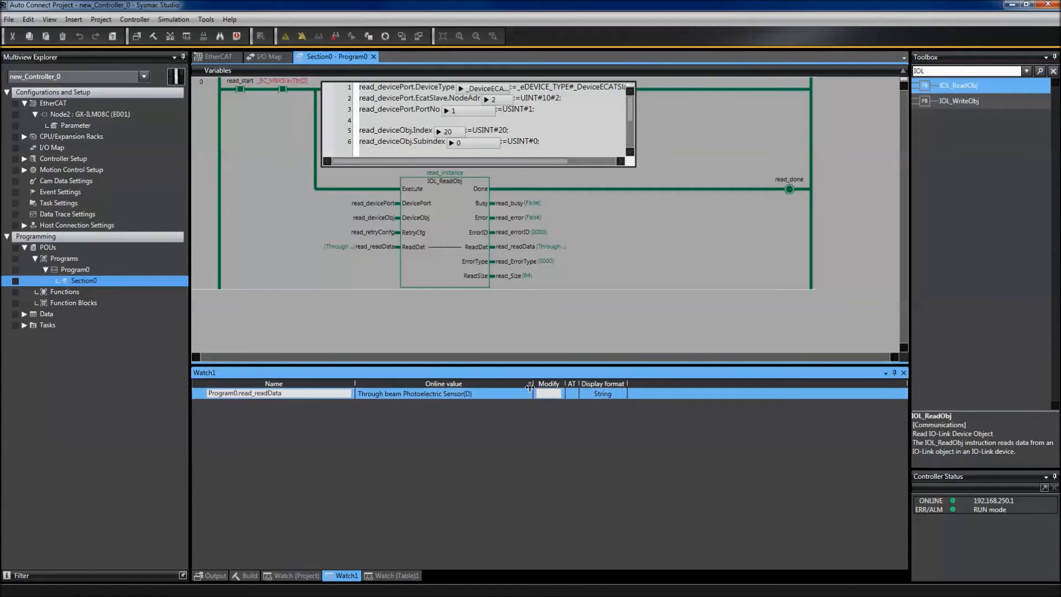
pyautogui.click(424, 435)
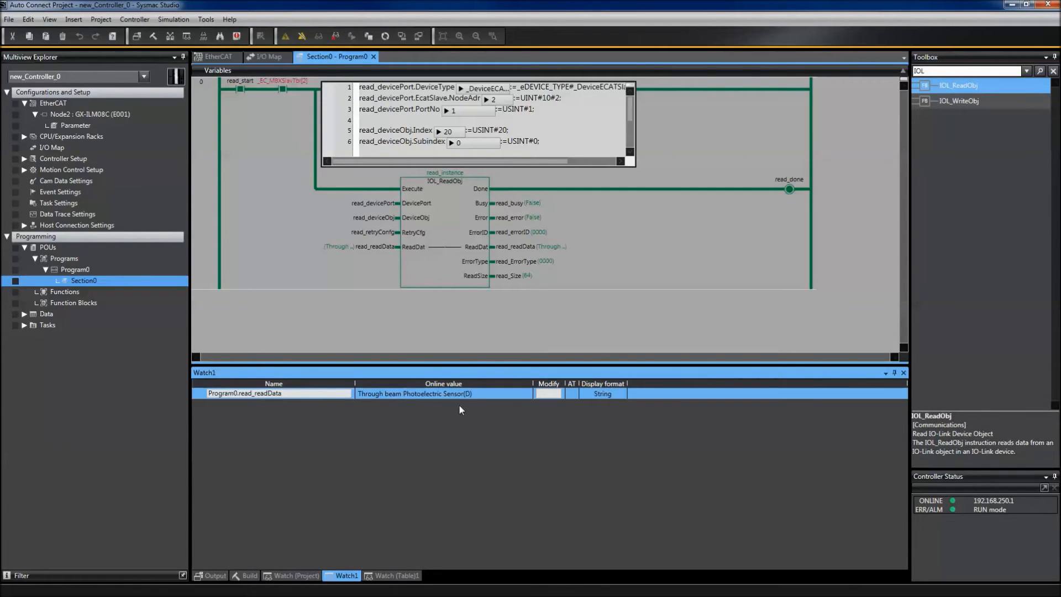